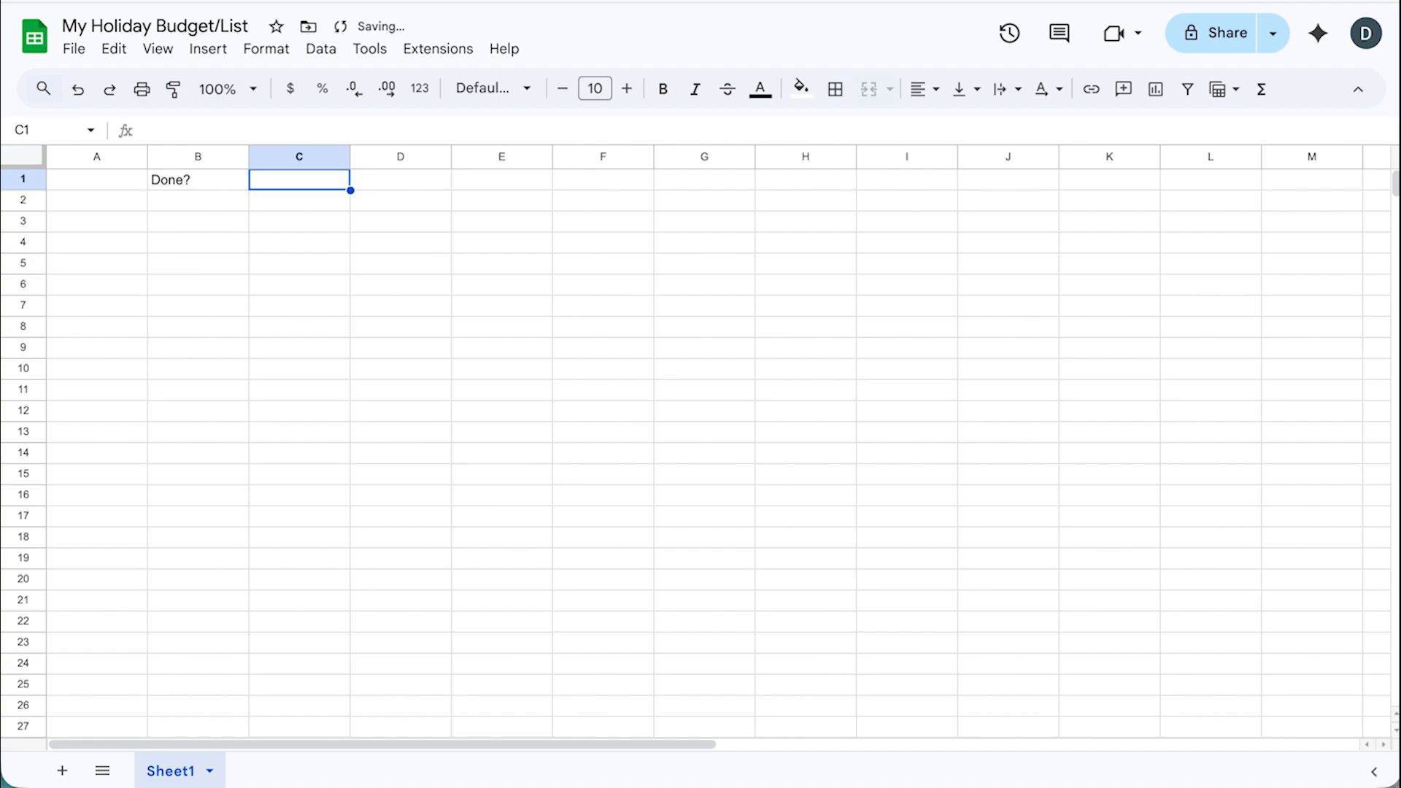
- Enter the headers Status, Recipient Name and Target/Budgeted Amount in cells C1 to E1
key(Tab)
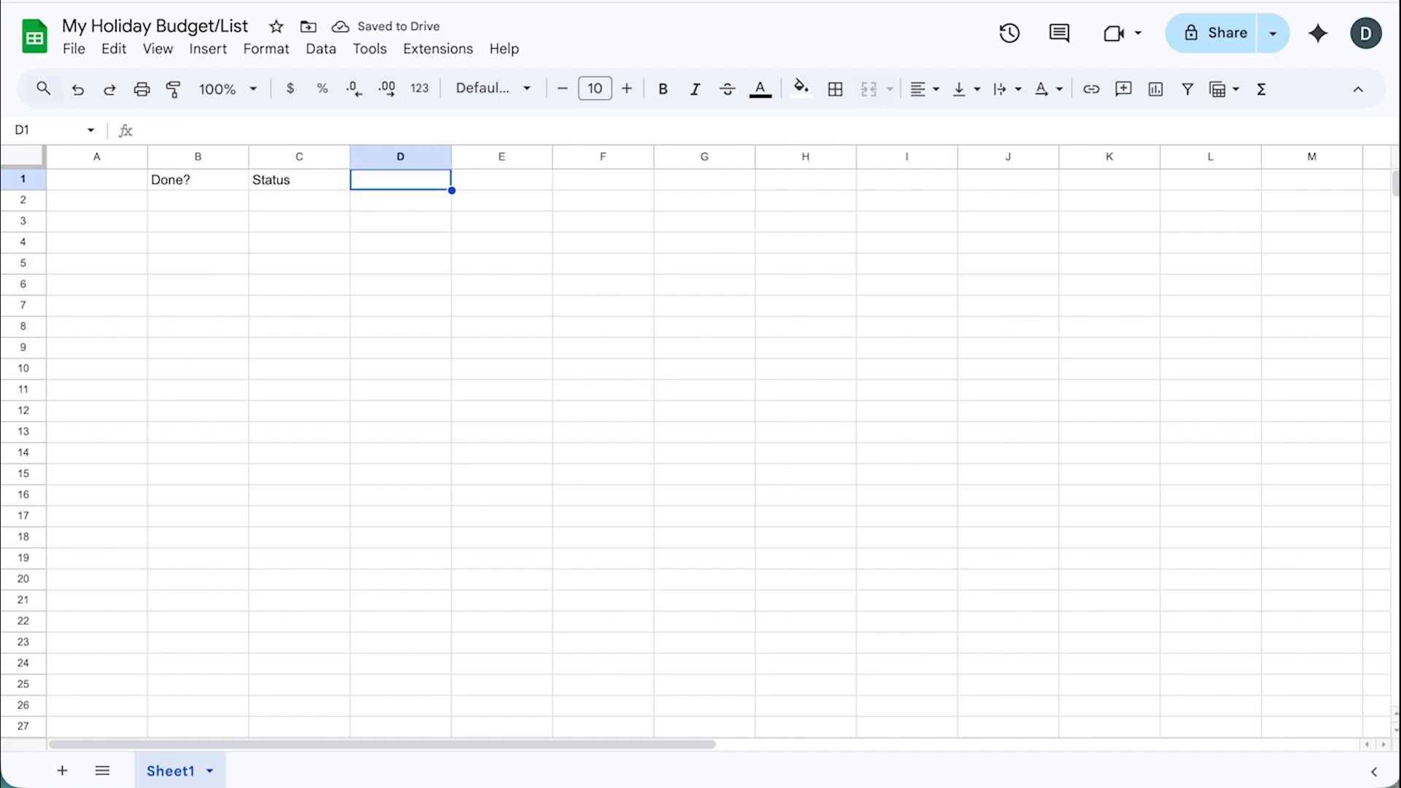
text(Recipient )
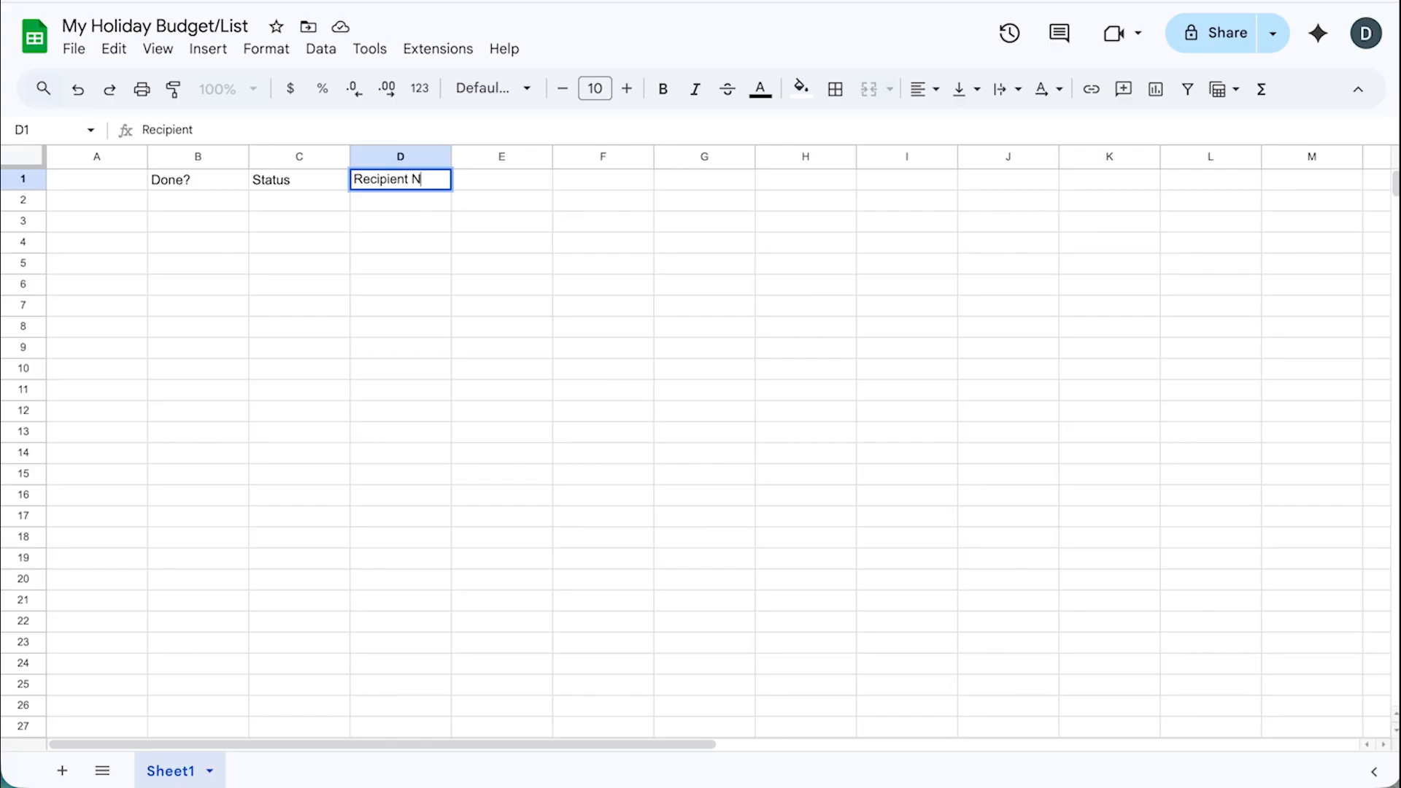
text(Name)
key(Tab)
text(Target/Bug)
text(geted Amount)
key(Return)
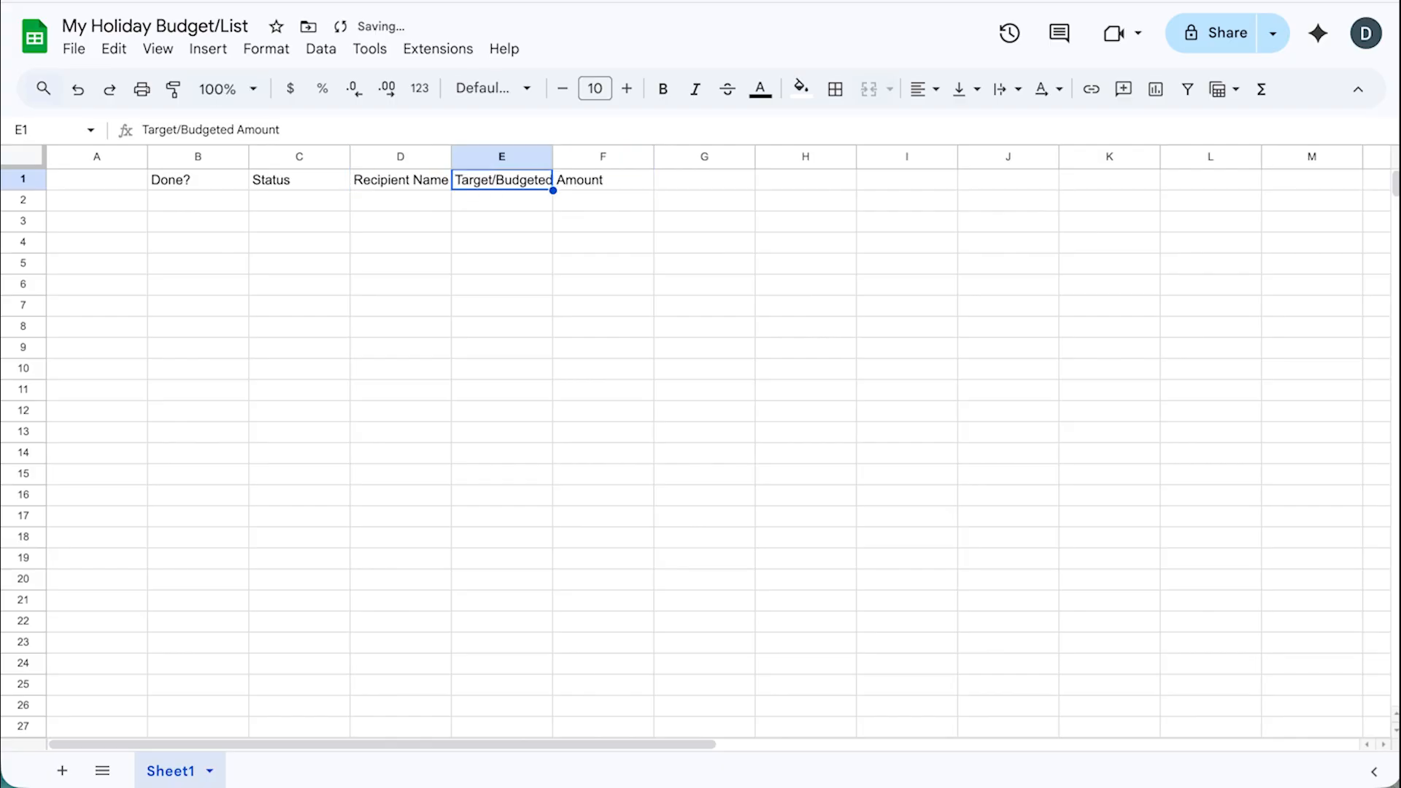
- Enter the headers Actual Spent, Difference? and Description/Notes in cells F1 to H1
key(Tab)
text(Actual Spent)
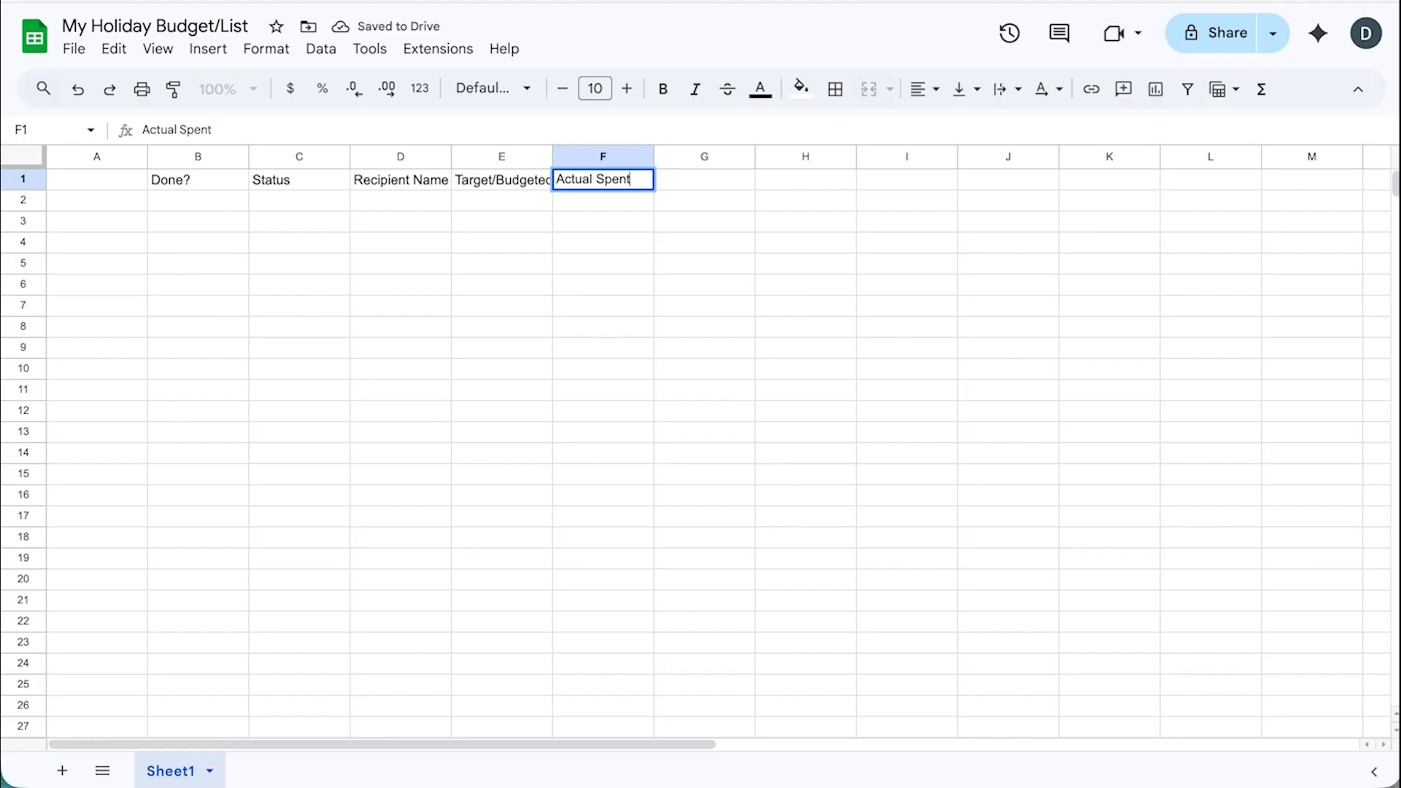
key(Tab)
text(Difference?)
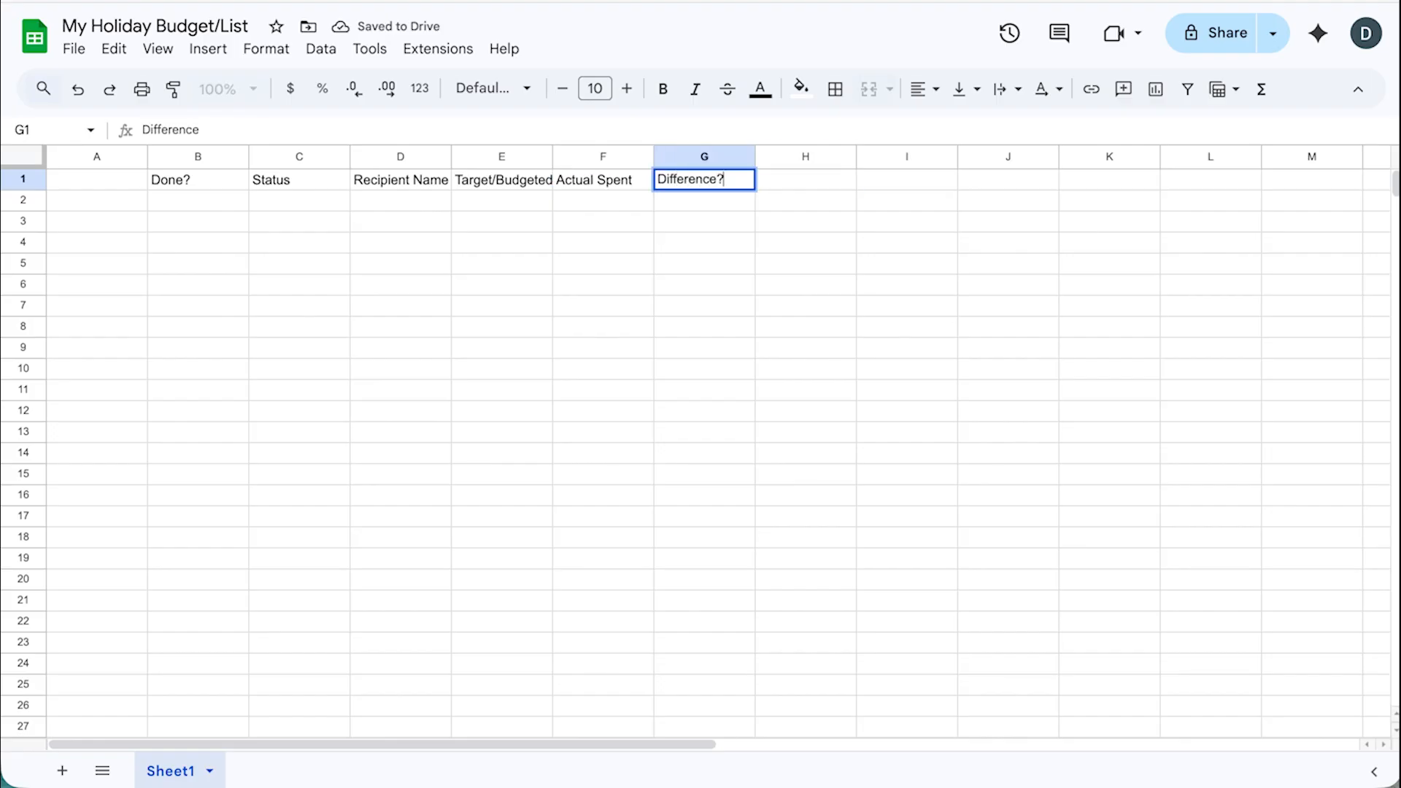
key(Tab)
text(Description/Notes)
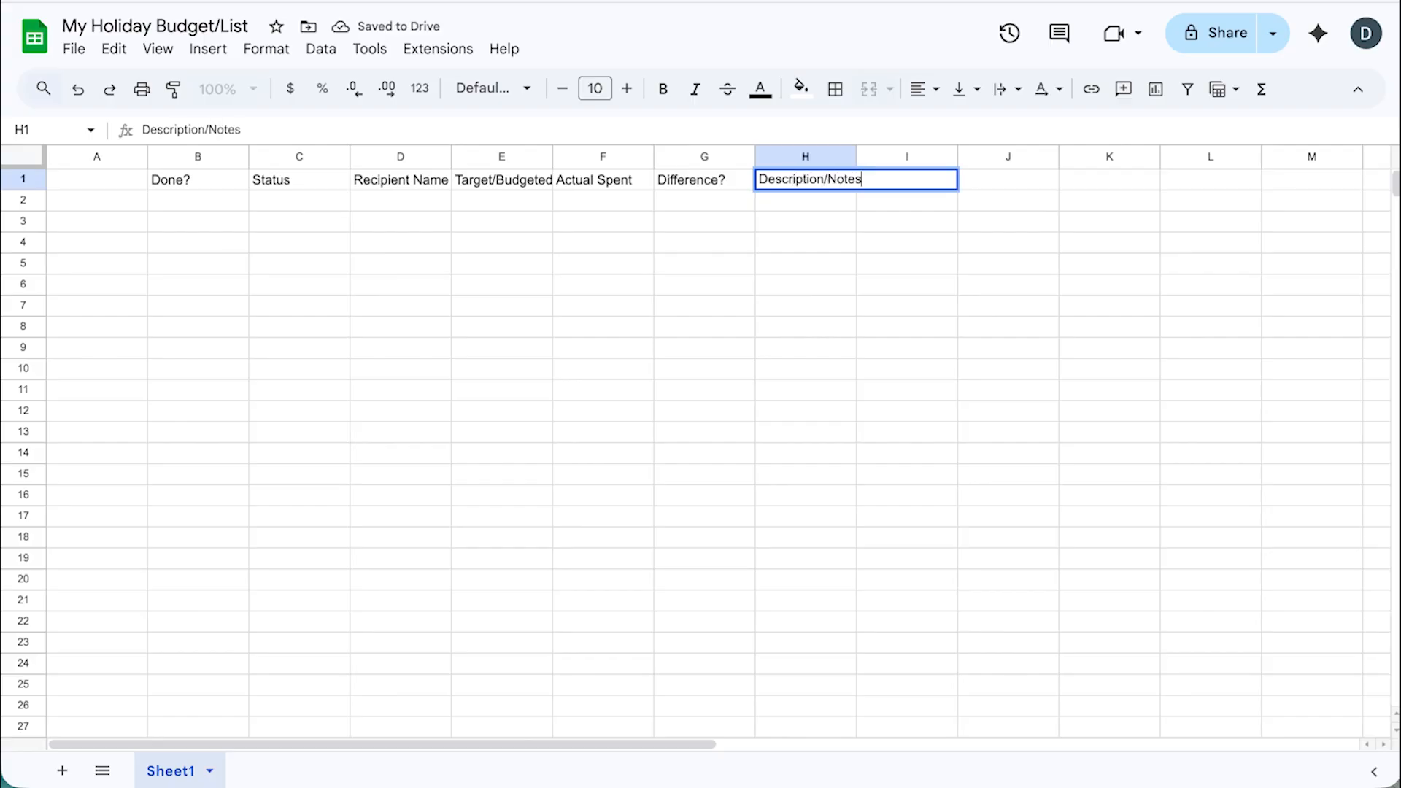
key(Return)
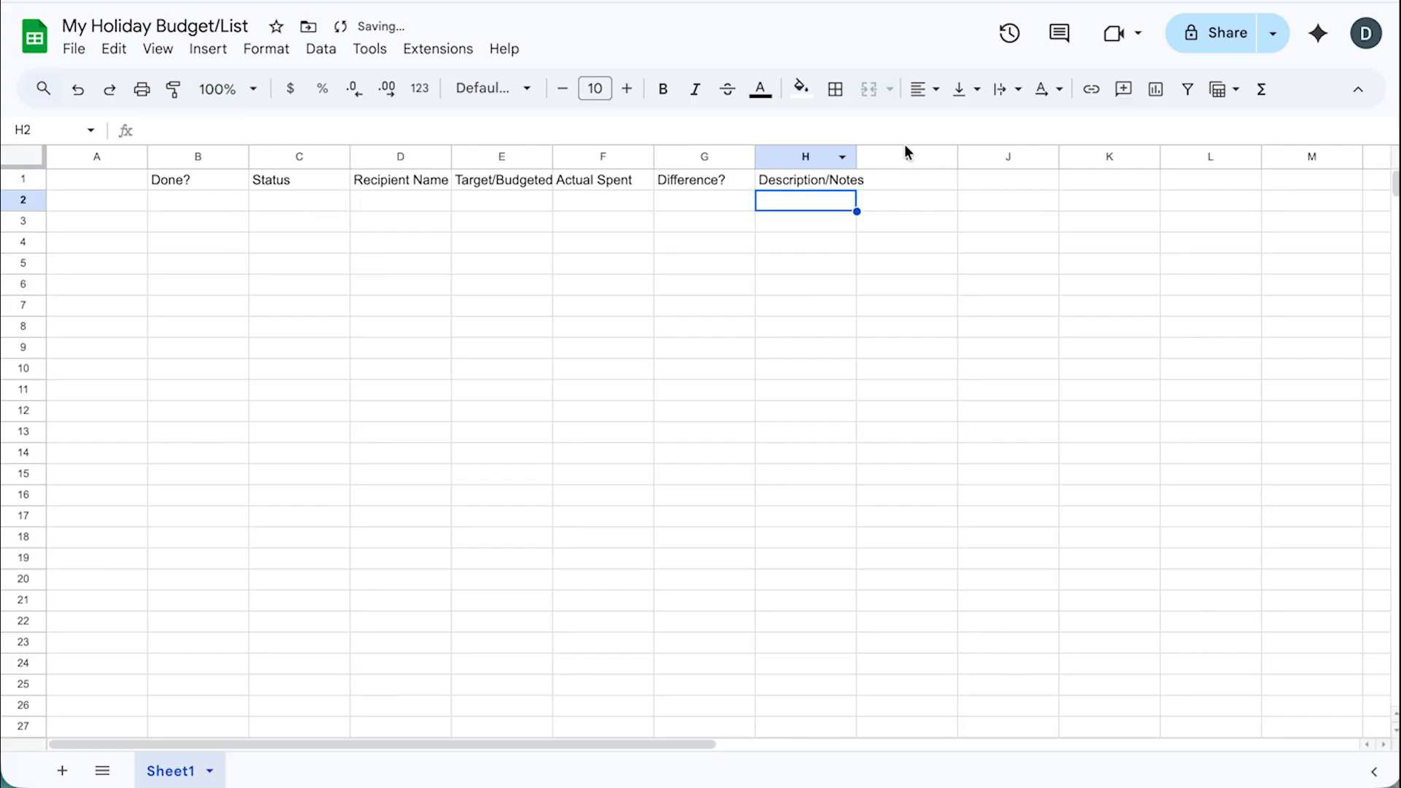
- Widen columns E through H to fit their headers, and center the contents of columns E to G
drag(856, 156, 1027, 154)
drag(755, 155, 777, 155)
drag(504, 154, 845, 153)
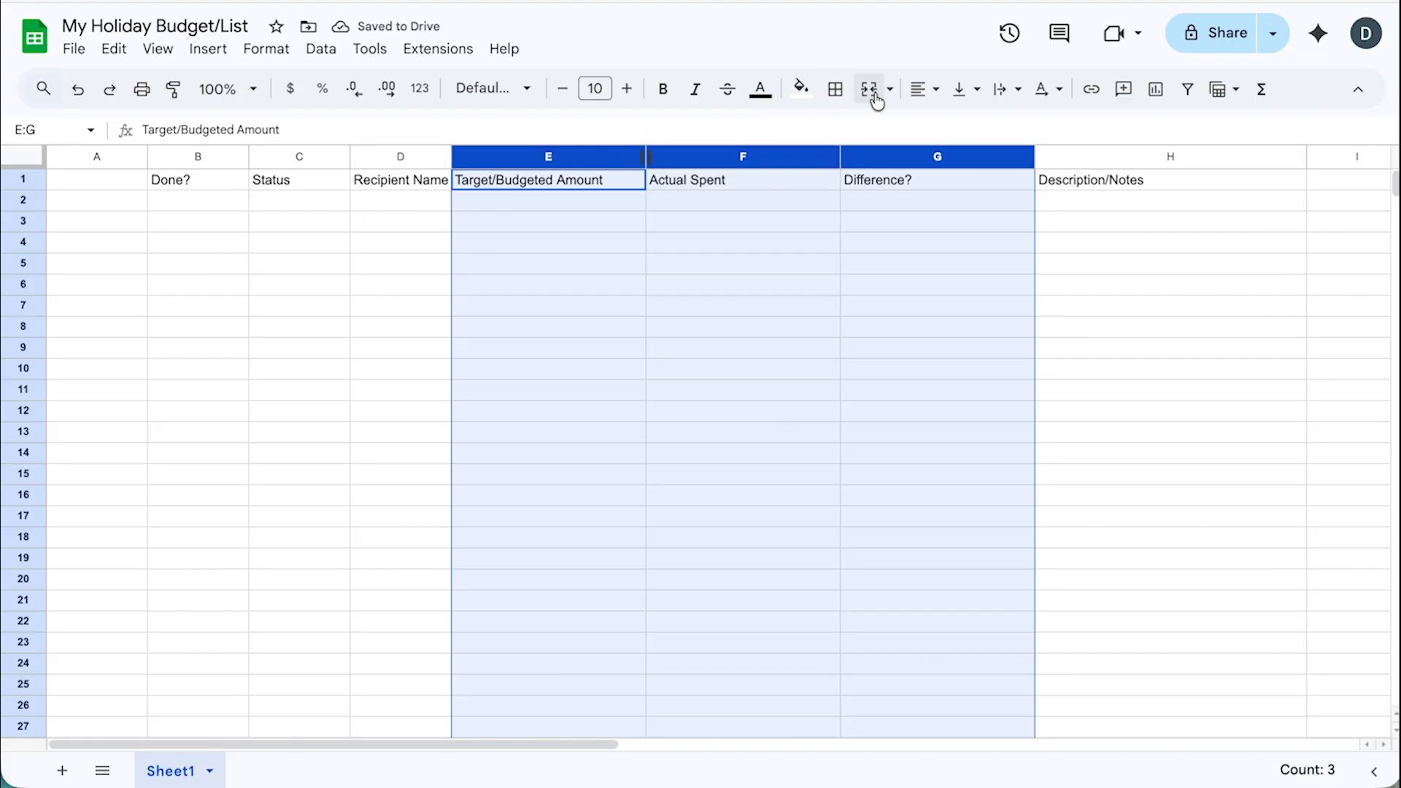
click(925, 89)
click(949, 121)
- Widen the Status and Recipient Name columns and narrow the Done? column
click(423, 187)
drag(452, 157, 422, 151)
drag(249, 156, 211, 156)
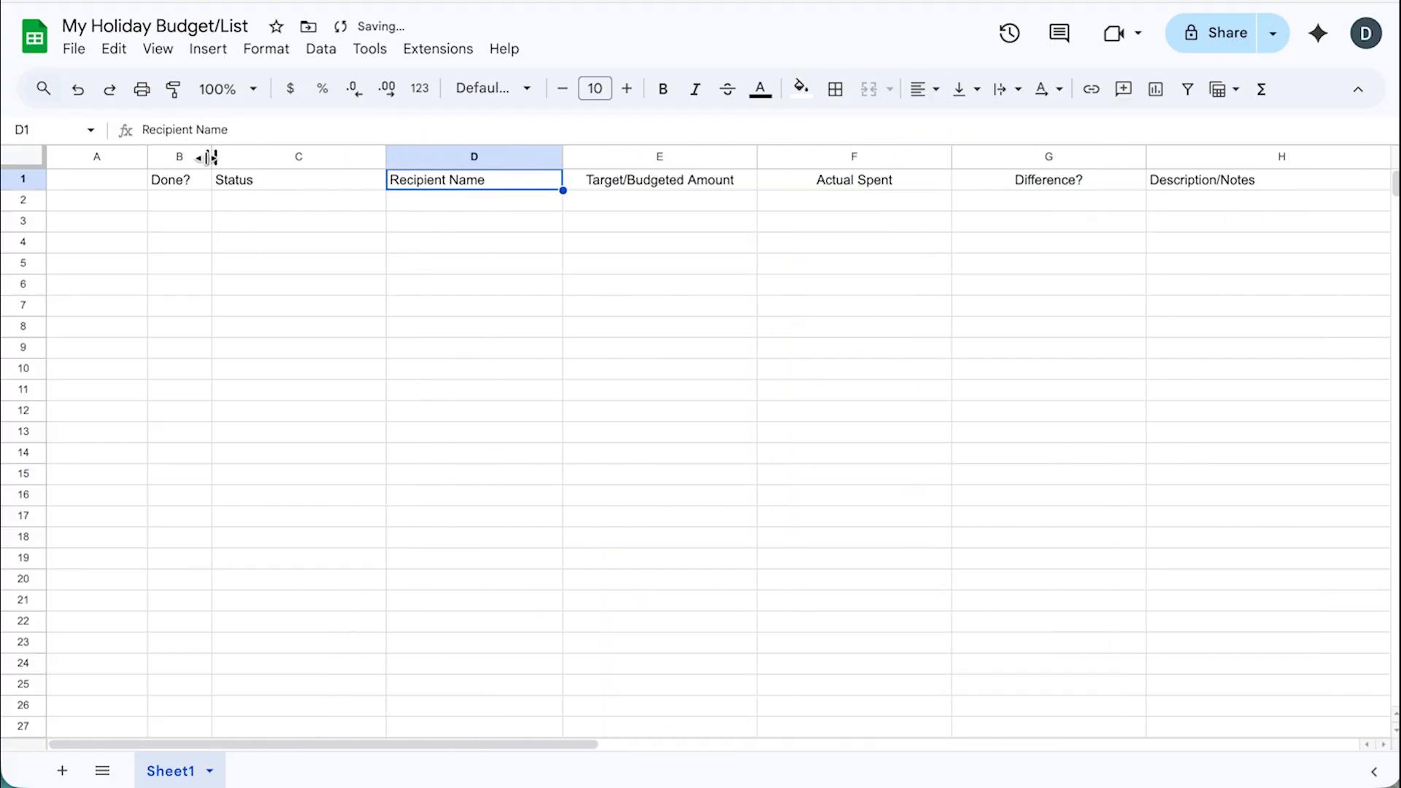
- Insert a checkbox in cell B2 under the Done? header
click(187, 200)
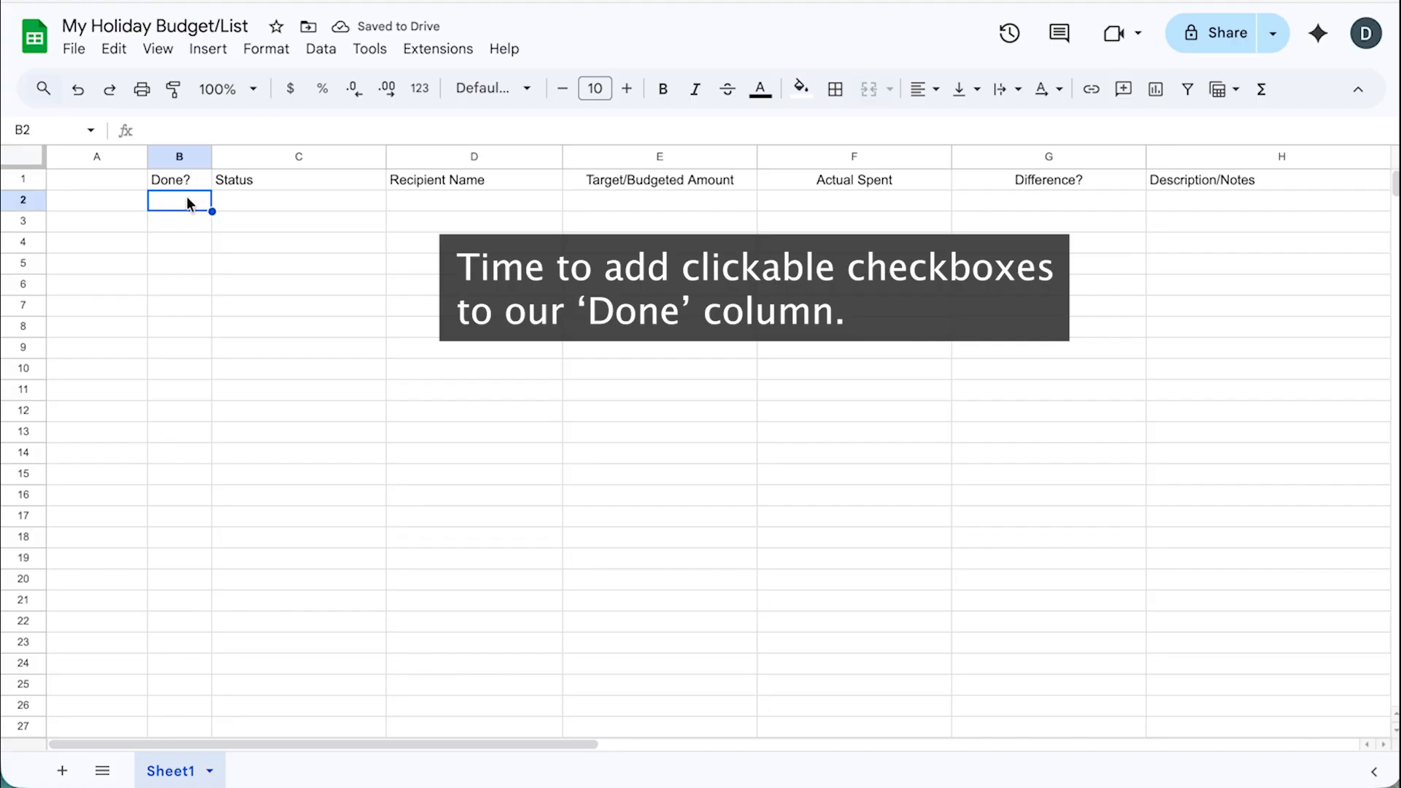
click(208, 53)
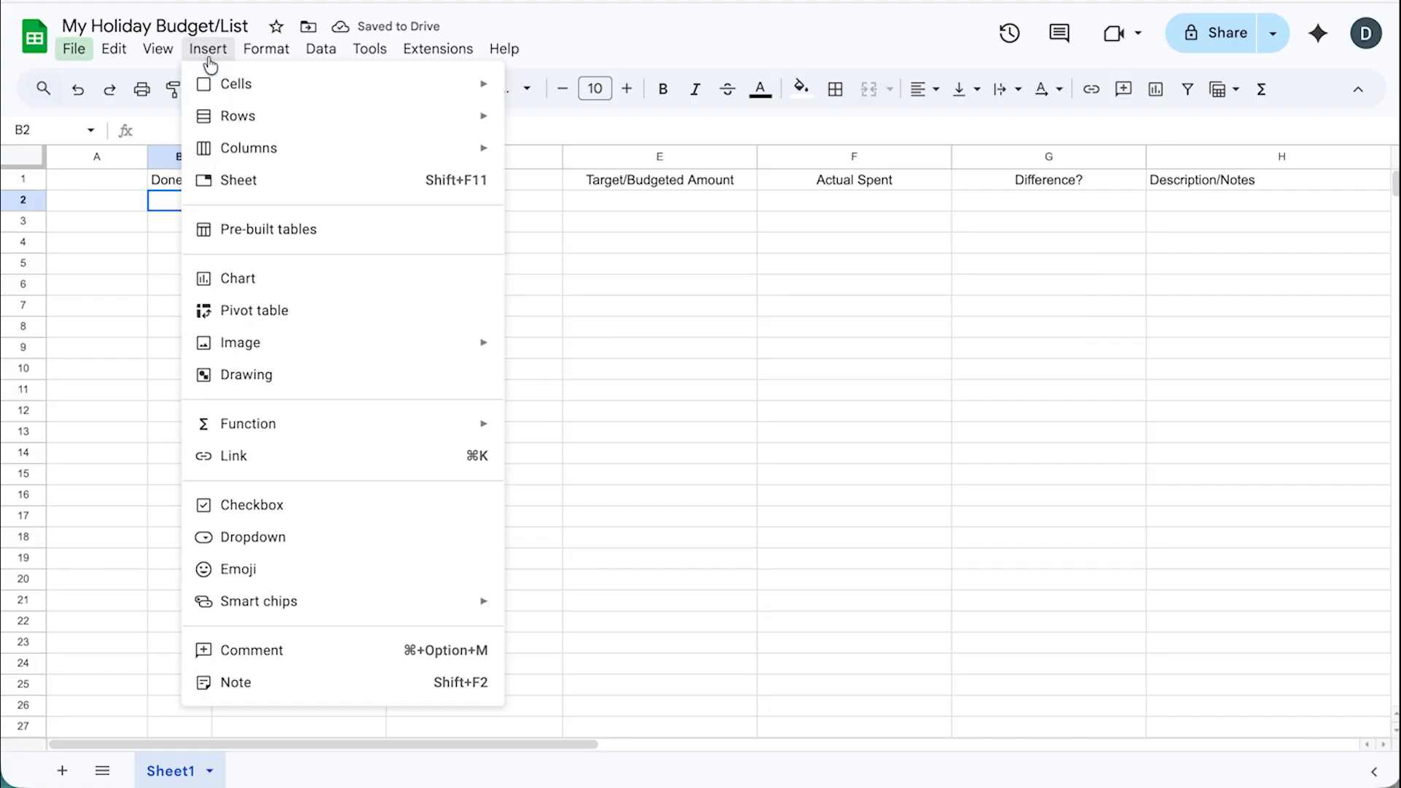
click(321, 503)
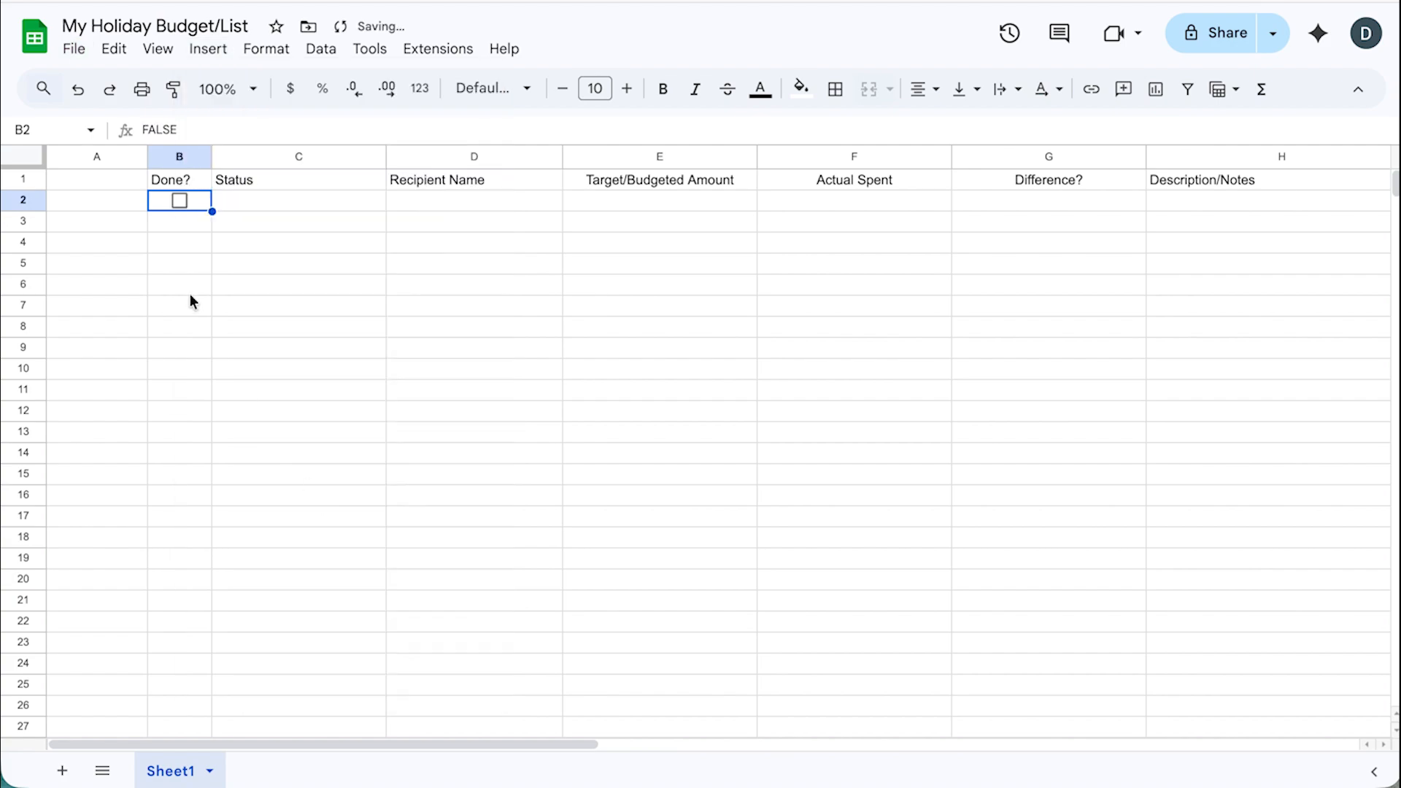
- Copy the checkbox from B2 into cells B3 to B25
right_click(207, 196)
click(216, 138)
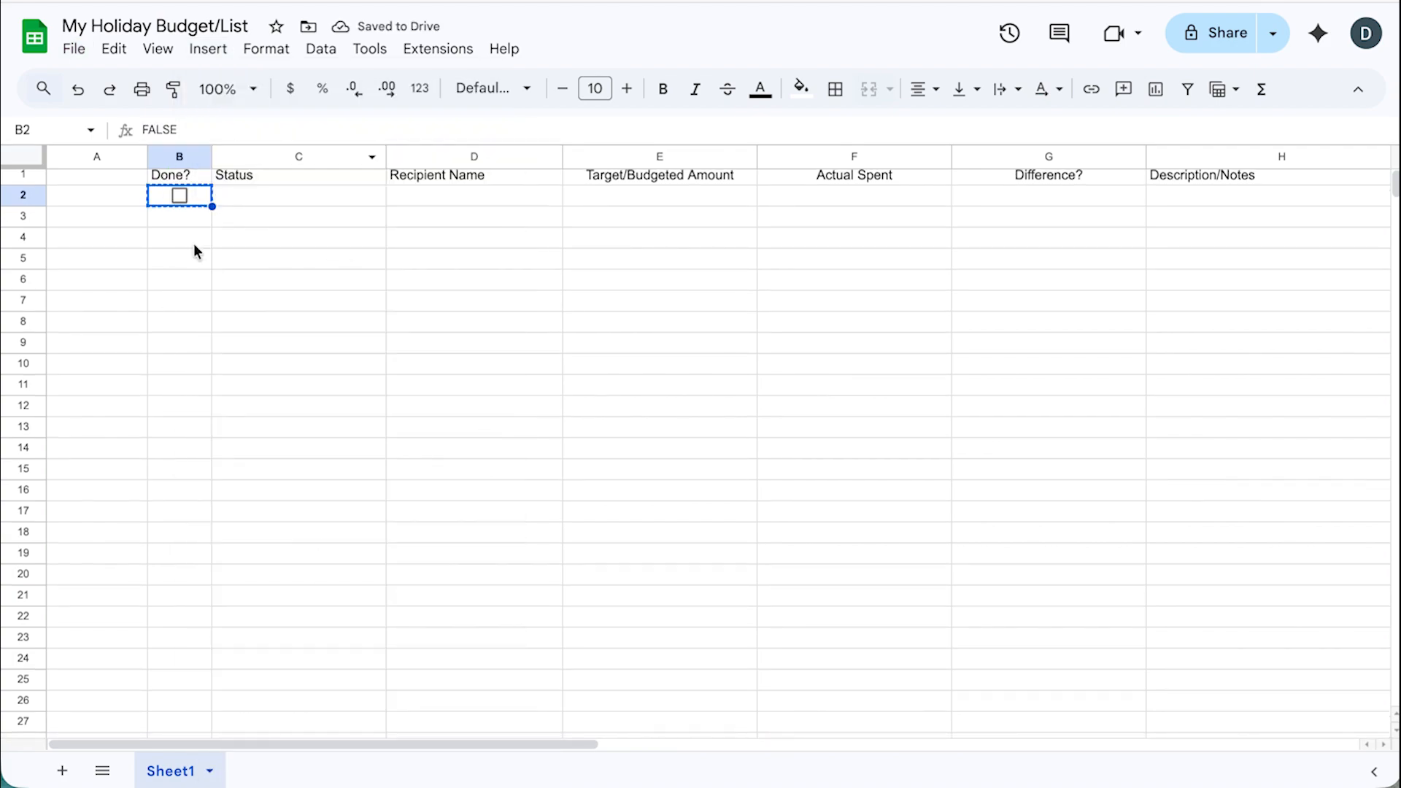
drag(189, 220, 181, 676)
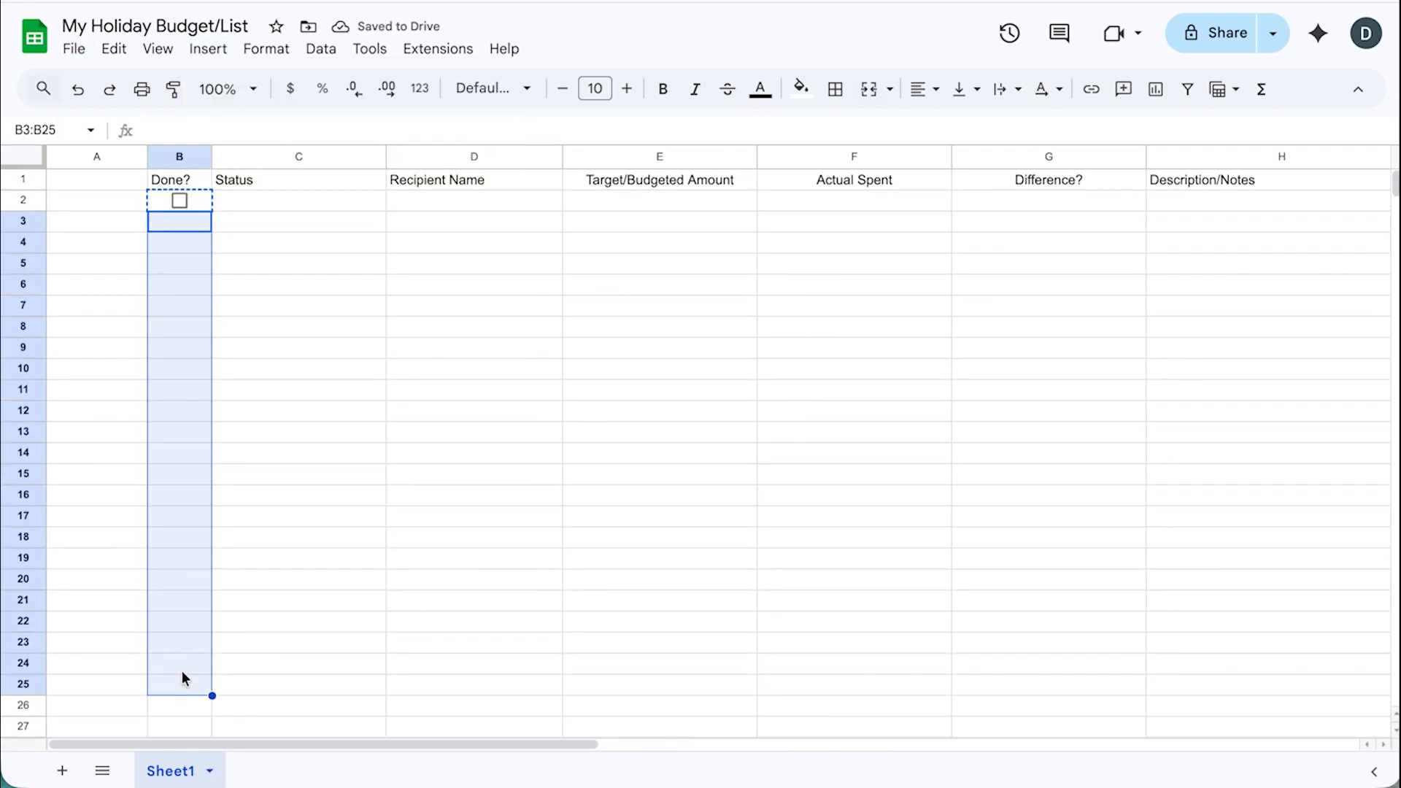
right_click(182, 675)
click(254, 169)
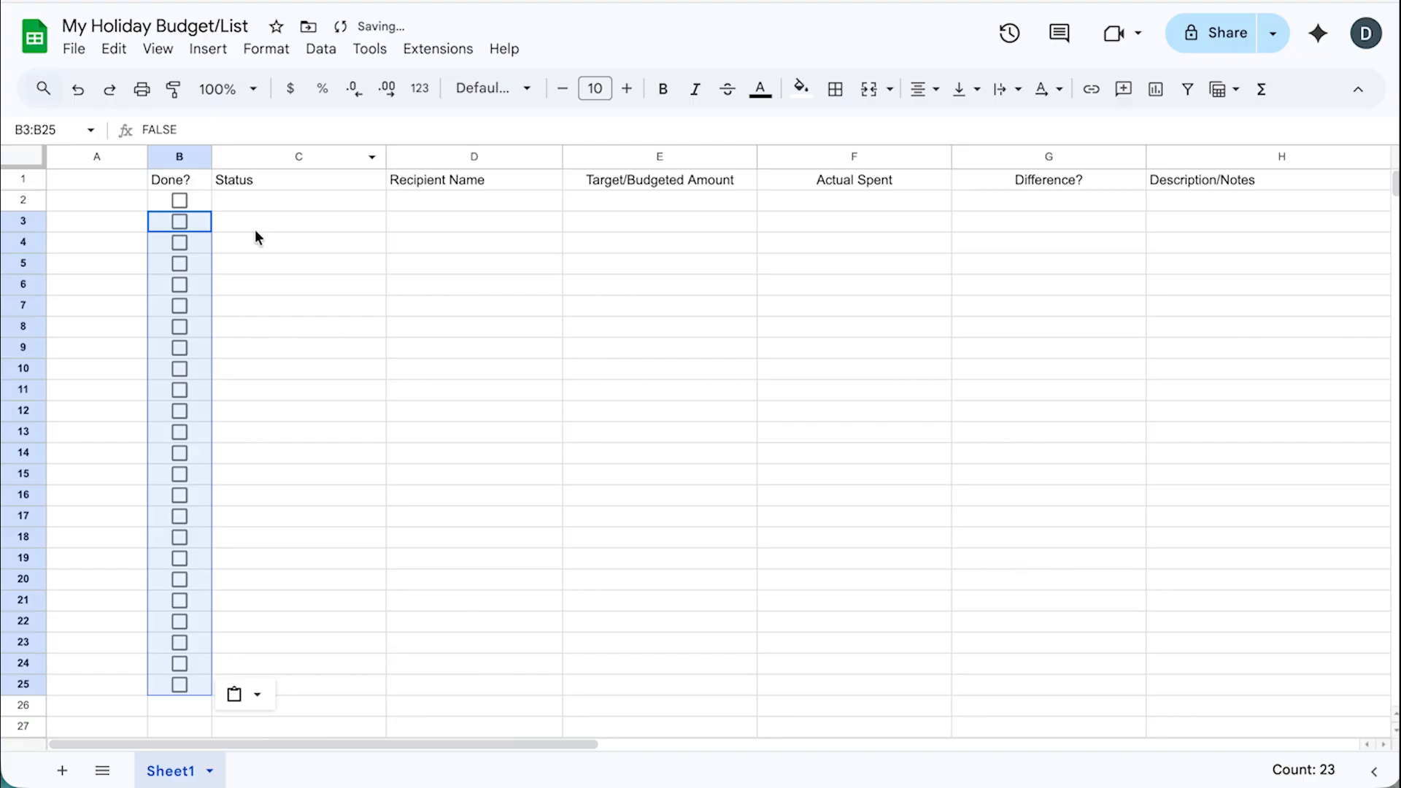
click(270, 307)
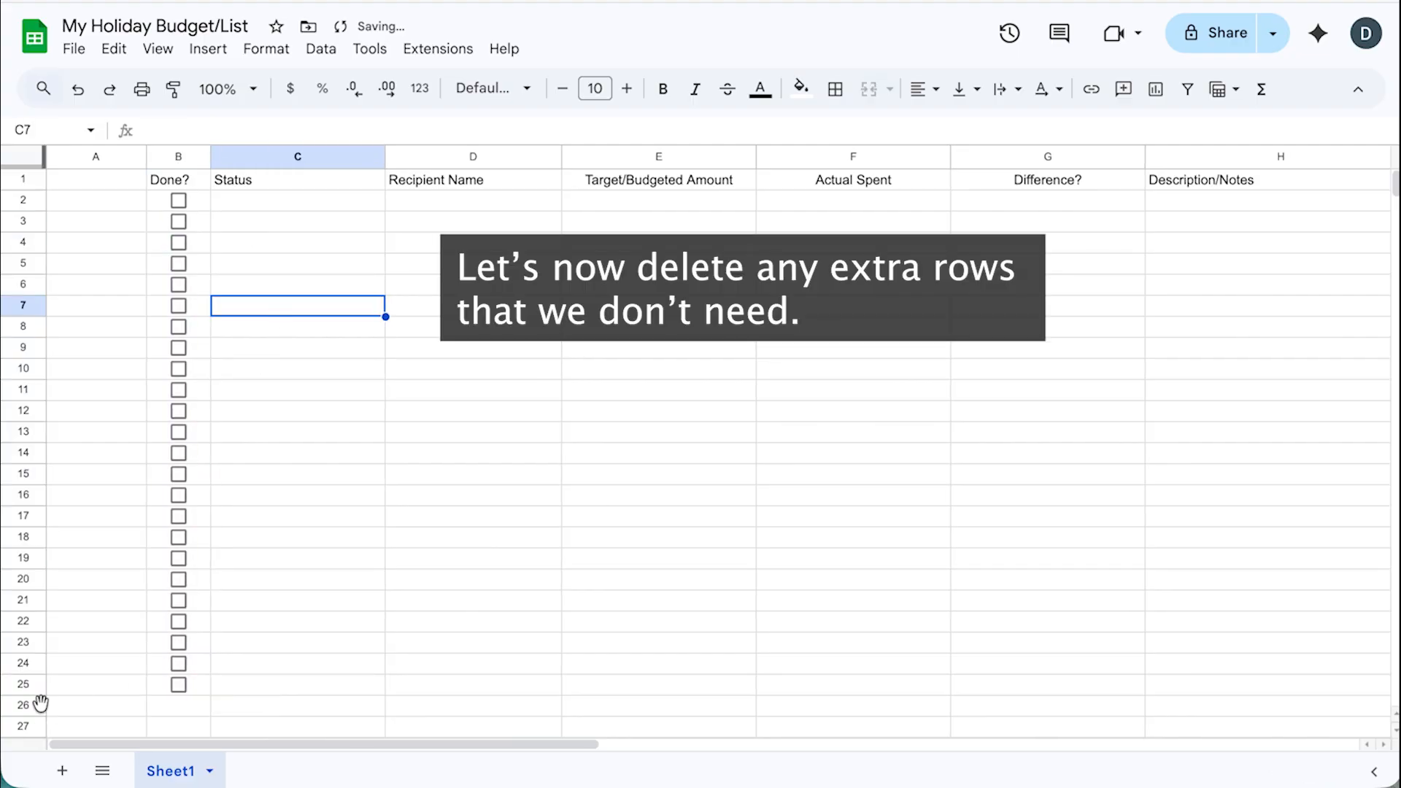
- Delete the unused rows 26 to 1000 below the checkboxes
drag(25, 705, 29, 759)
key(ctrl+shift+Down)
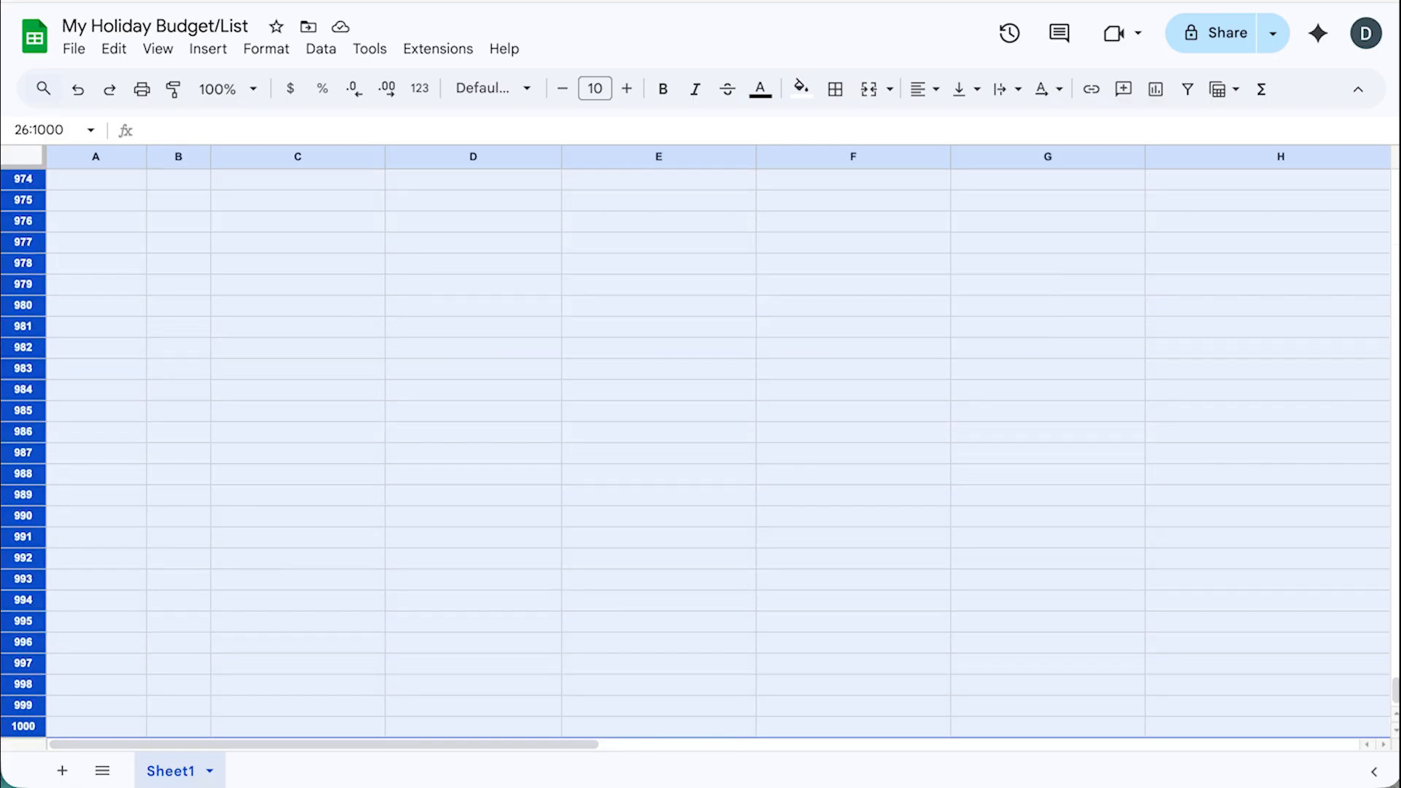
right_click(32, 719)
click(128, 428)
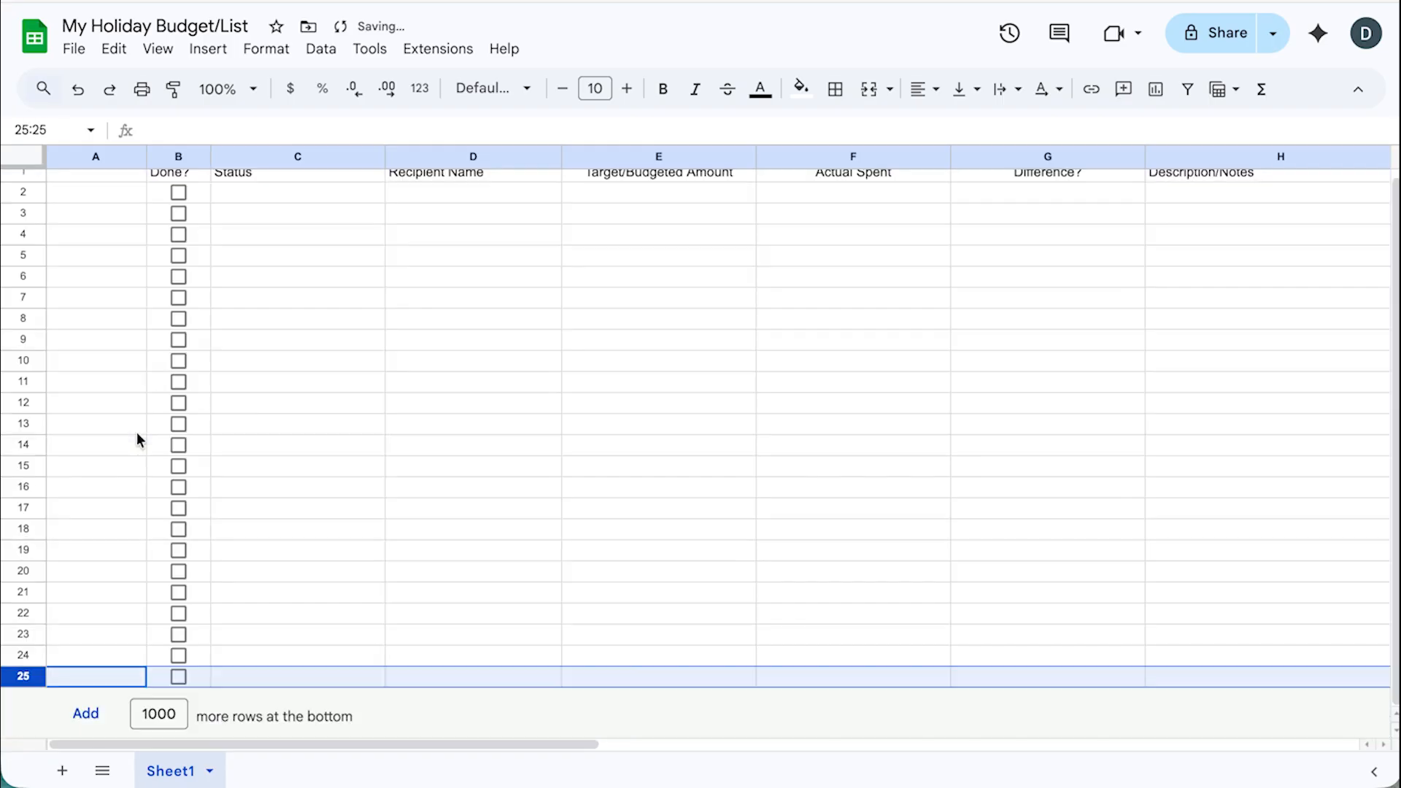
click(252, 442)
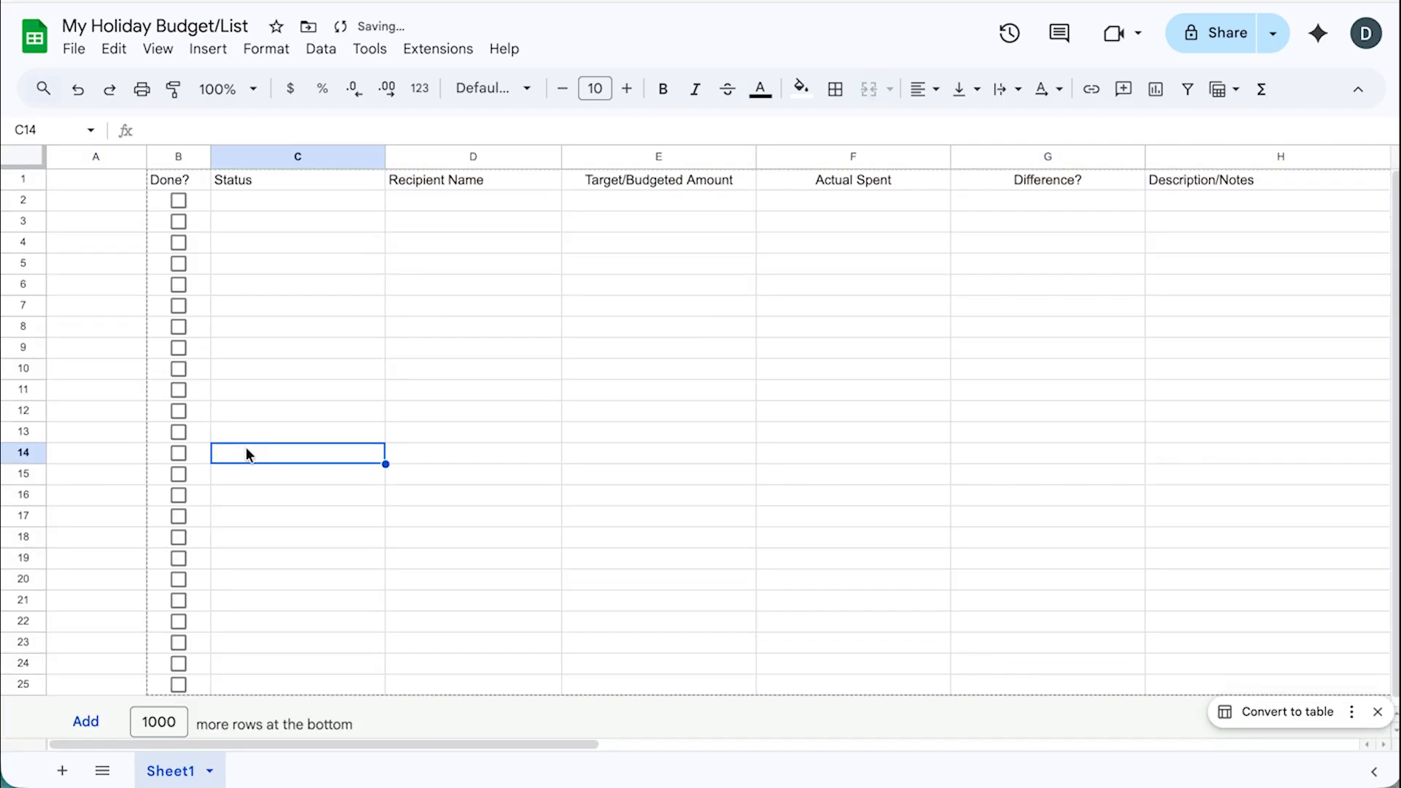
- Enter the bold category labels Family in A2, Friends in A8 and Other in A15
click(116, 201)
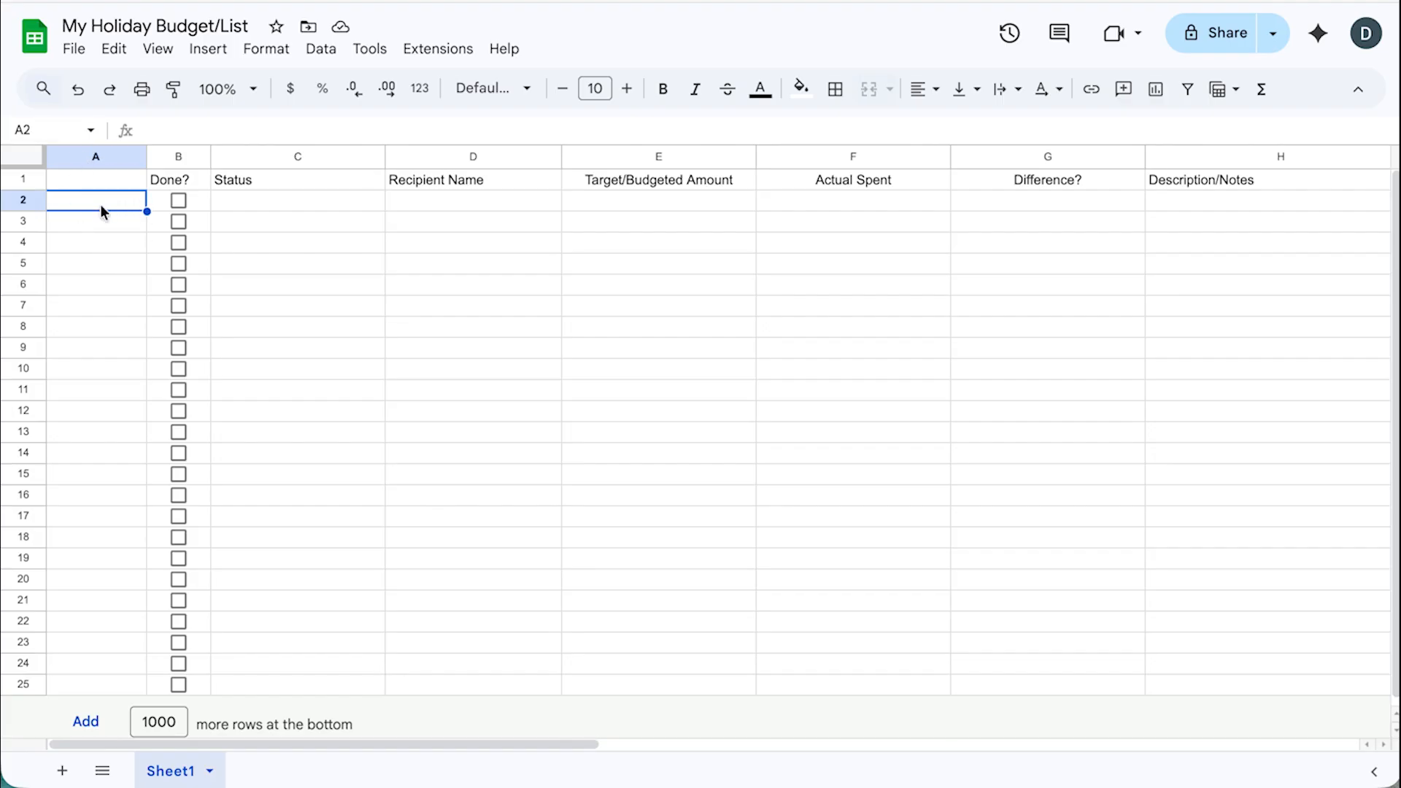
key(ctrl+b)
text(Family)
key(Return)
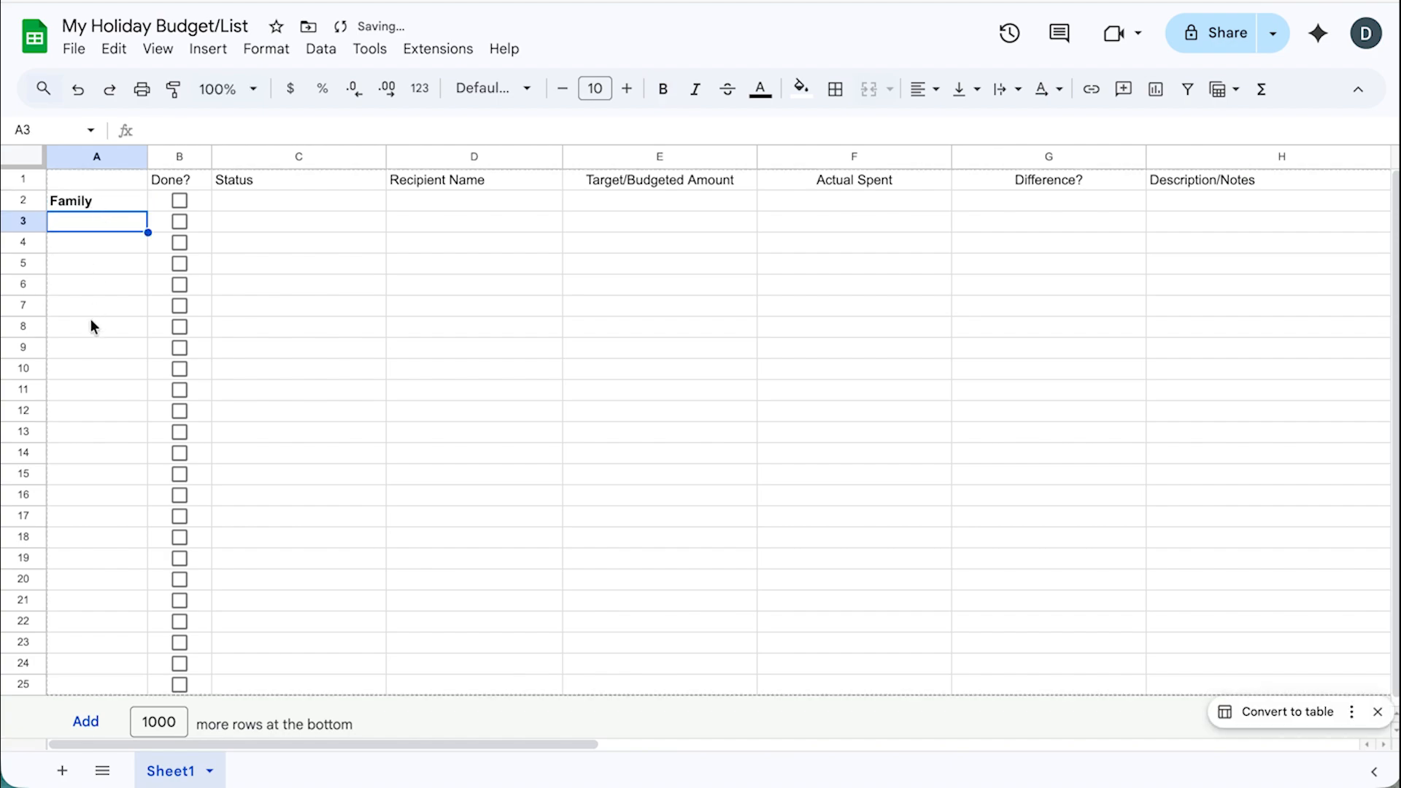
click(89, 328)
key(ctrl+b)
text(Friends)
key(Return)
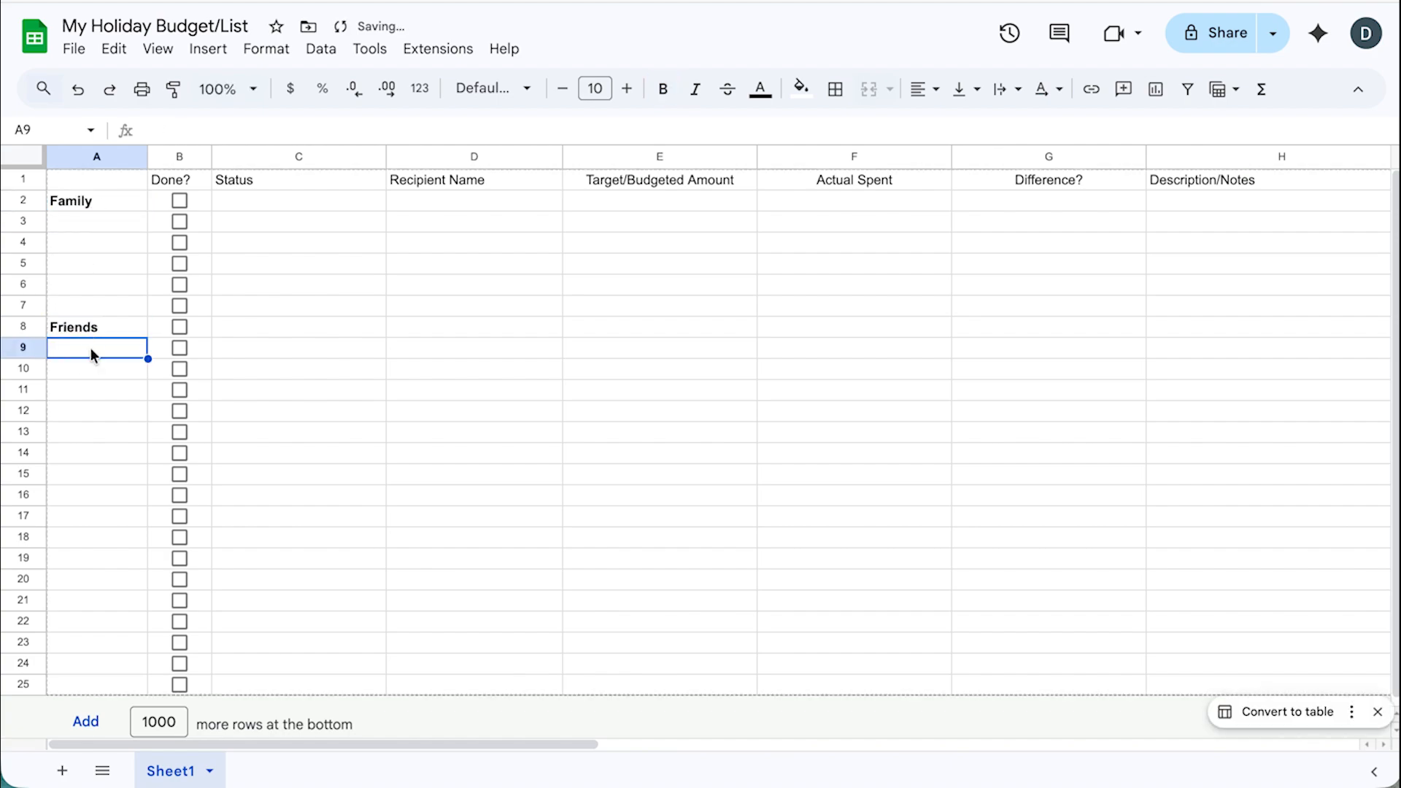
click(80, 471)
key(ctrl+b)
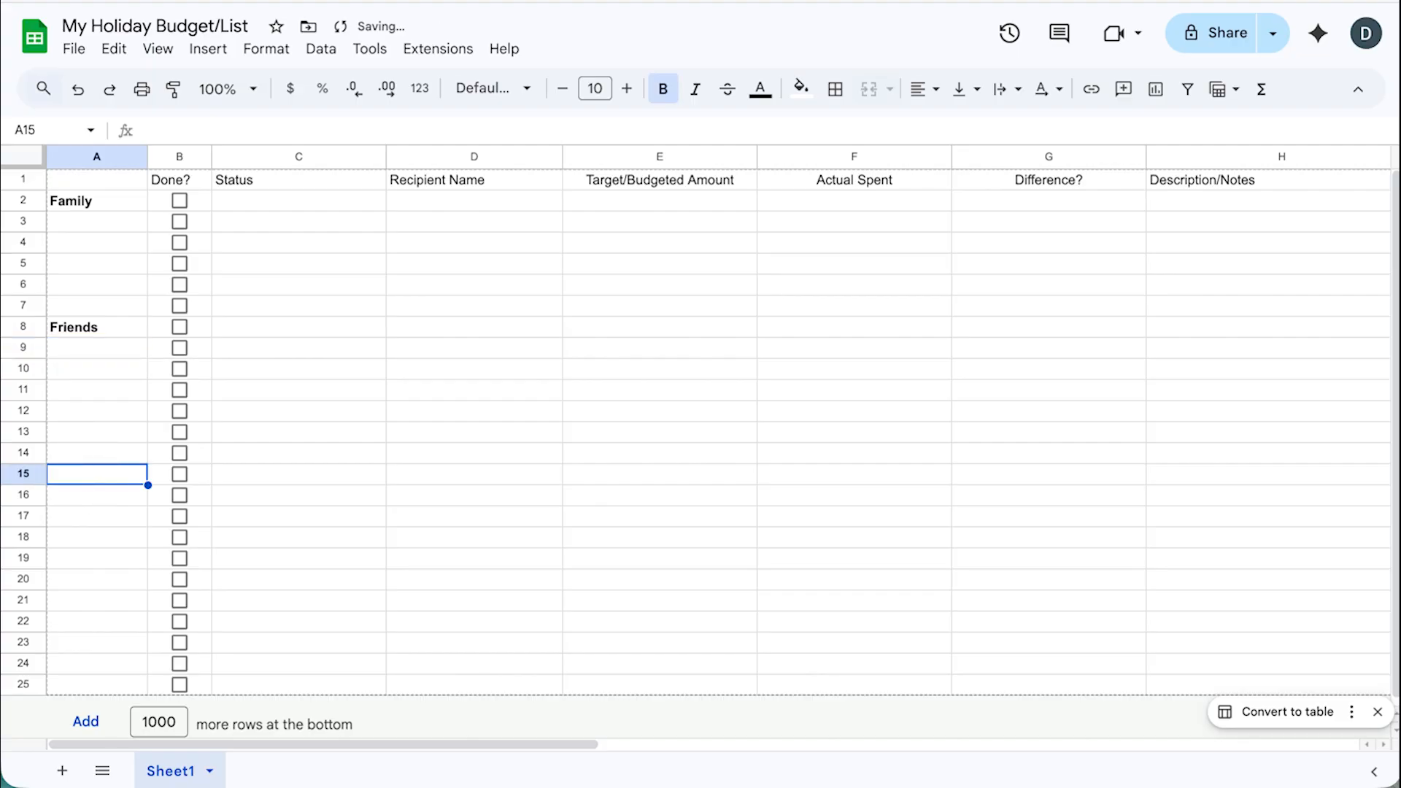
text(Other)
key(Return)
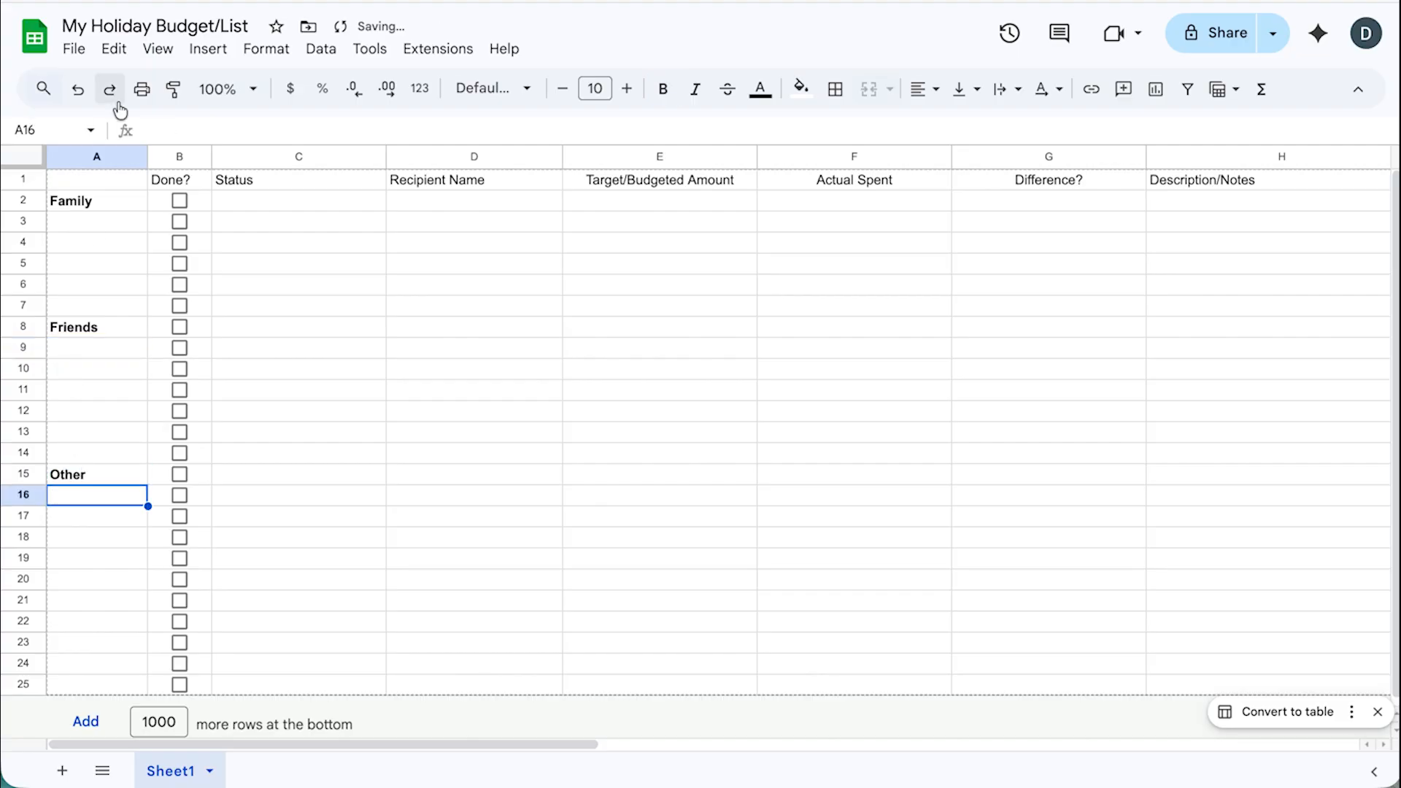
- Remove the checkboxes from the Family, Friends and Other rows in B2, B8 and B15
click(198, 199)
key(Delete)
click(204, 333)
key(Delete)
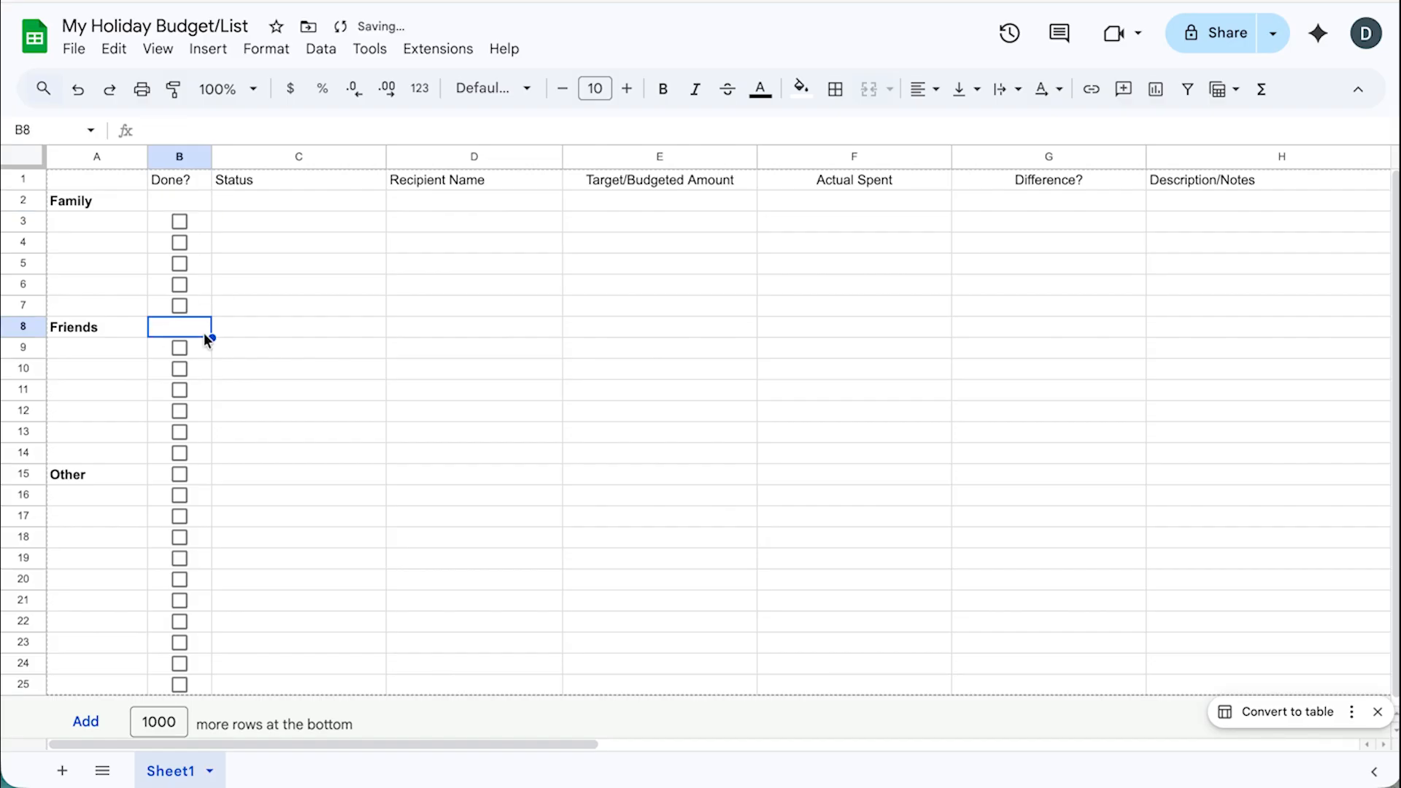
click(194, 474)
key(Delete)
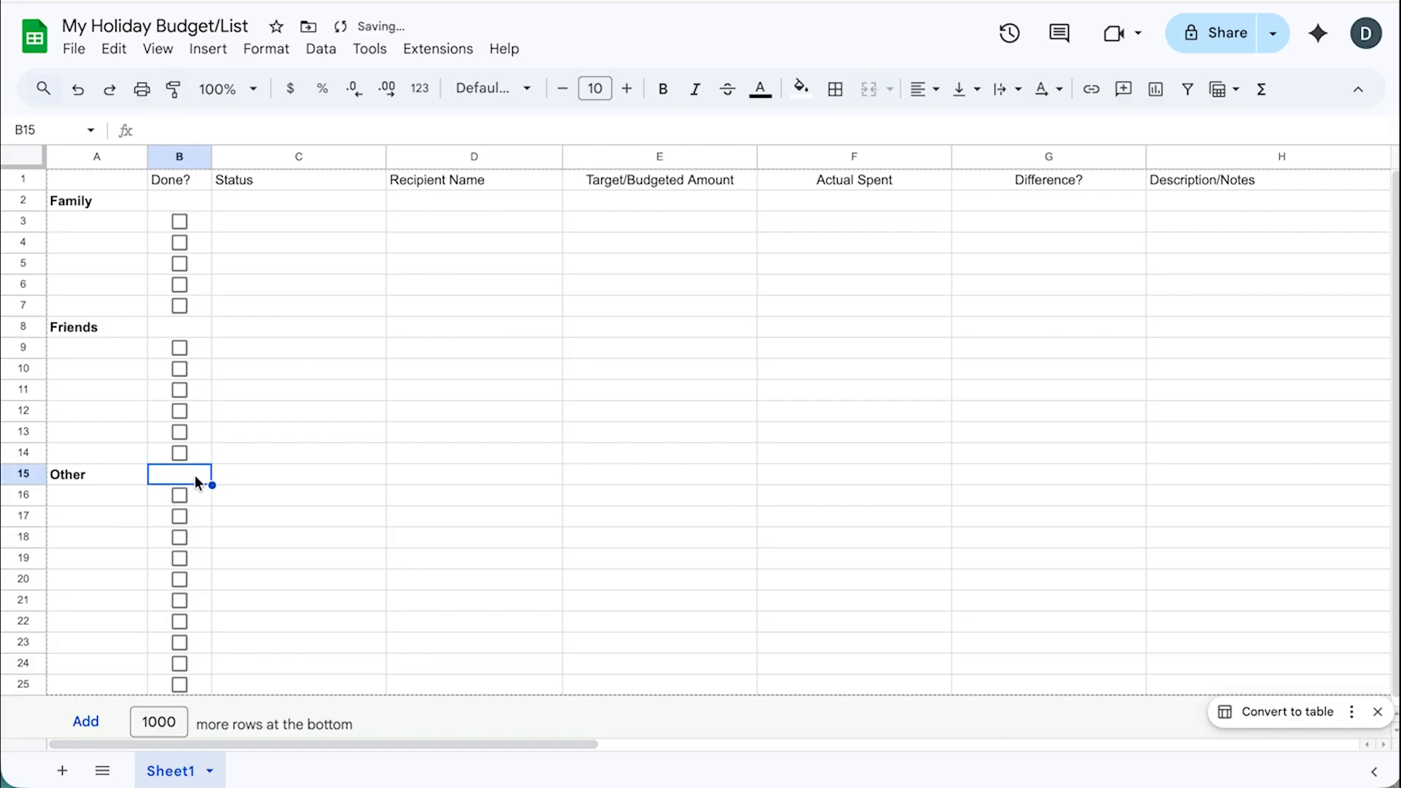
- Insert a dropdown in C3 with the options To Buy in yellow, Purchased in light green and Given/Sent in light blue
click(283, 207)
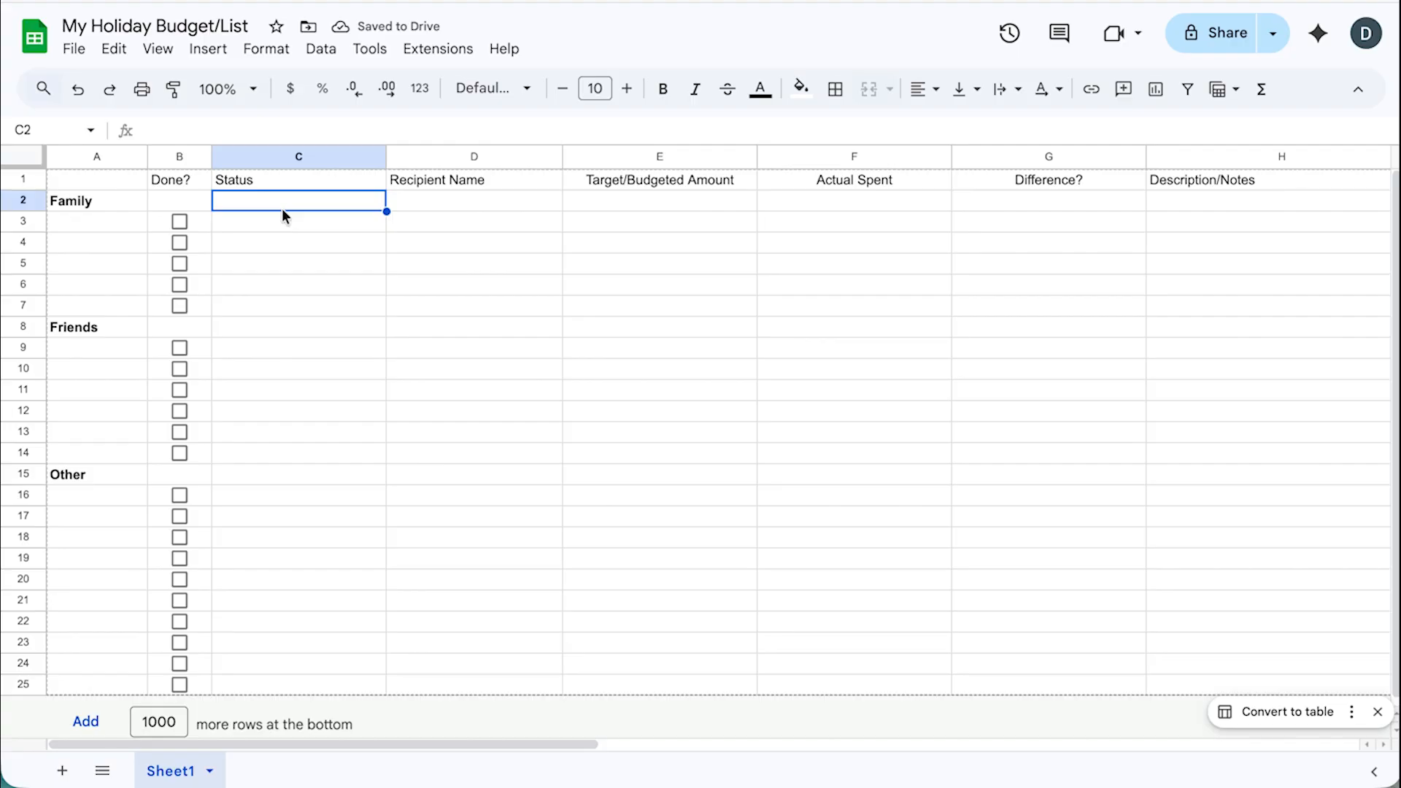
click(278, 223)
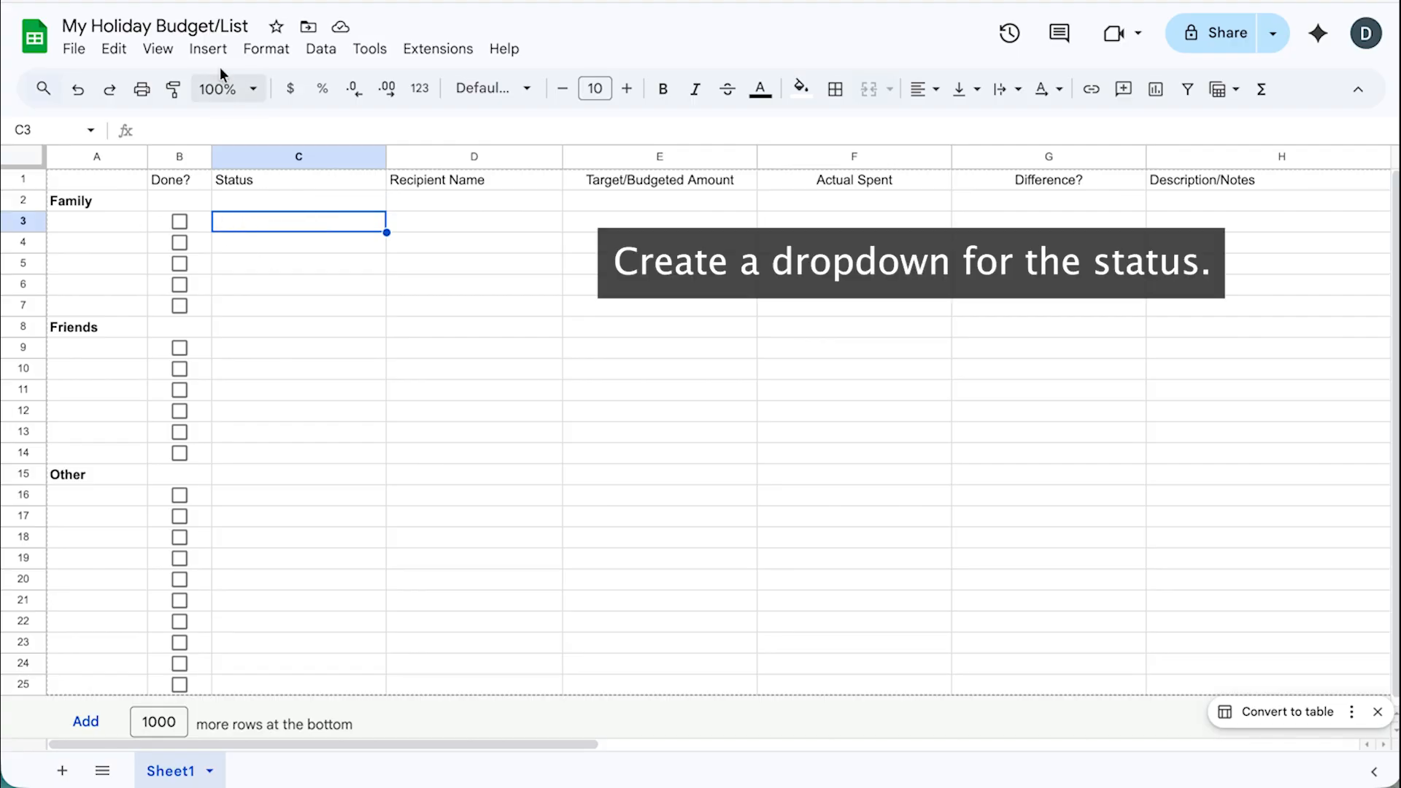
click(208, 48)
click(318, 540)
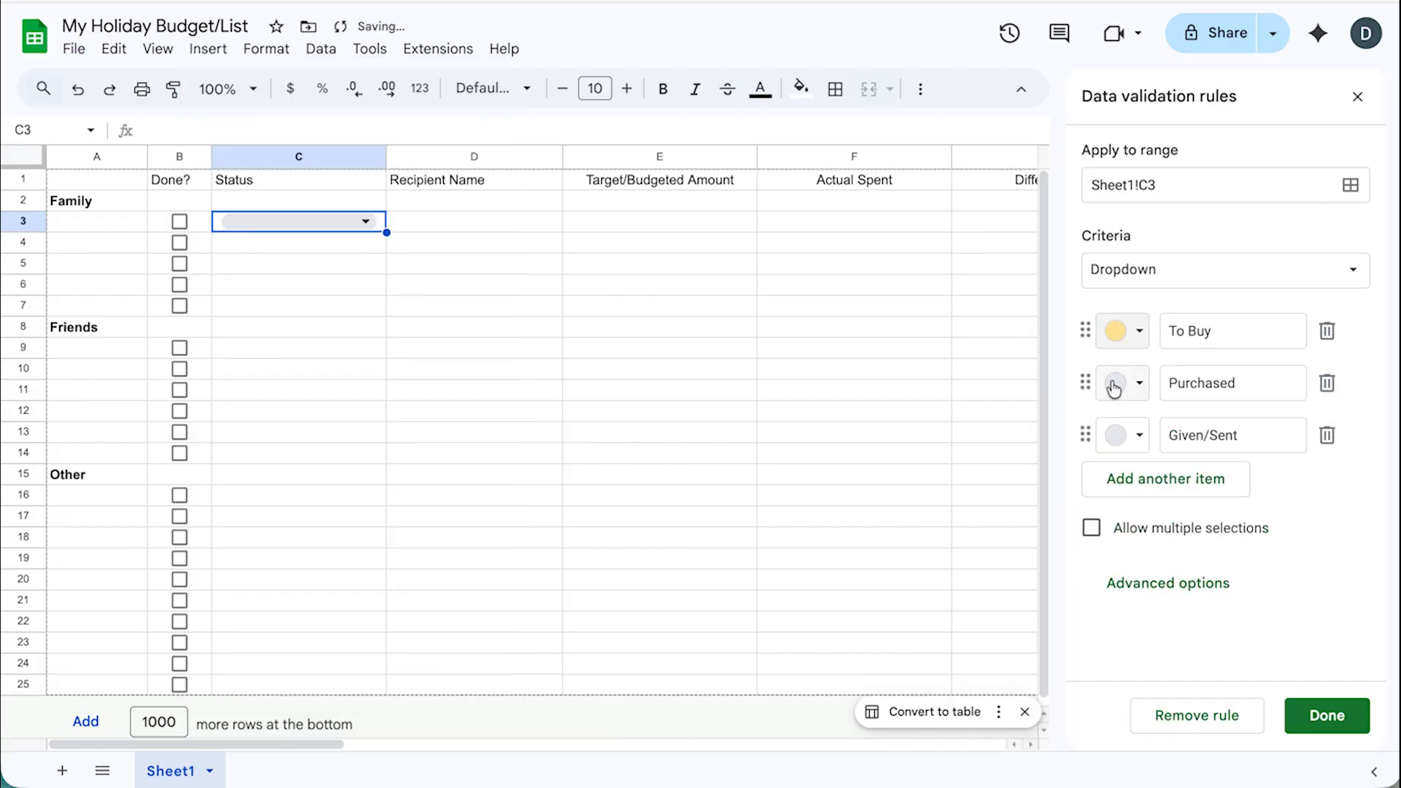
click(1121, 382)
click(1262, 457)
click(1121, 435)
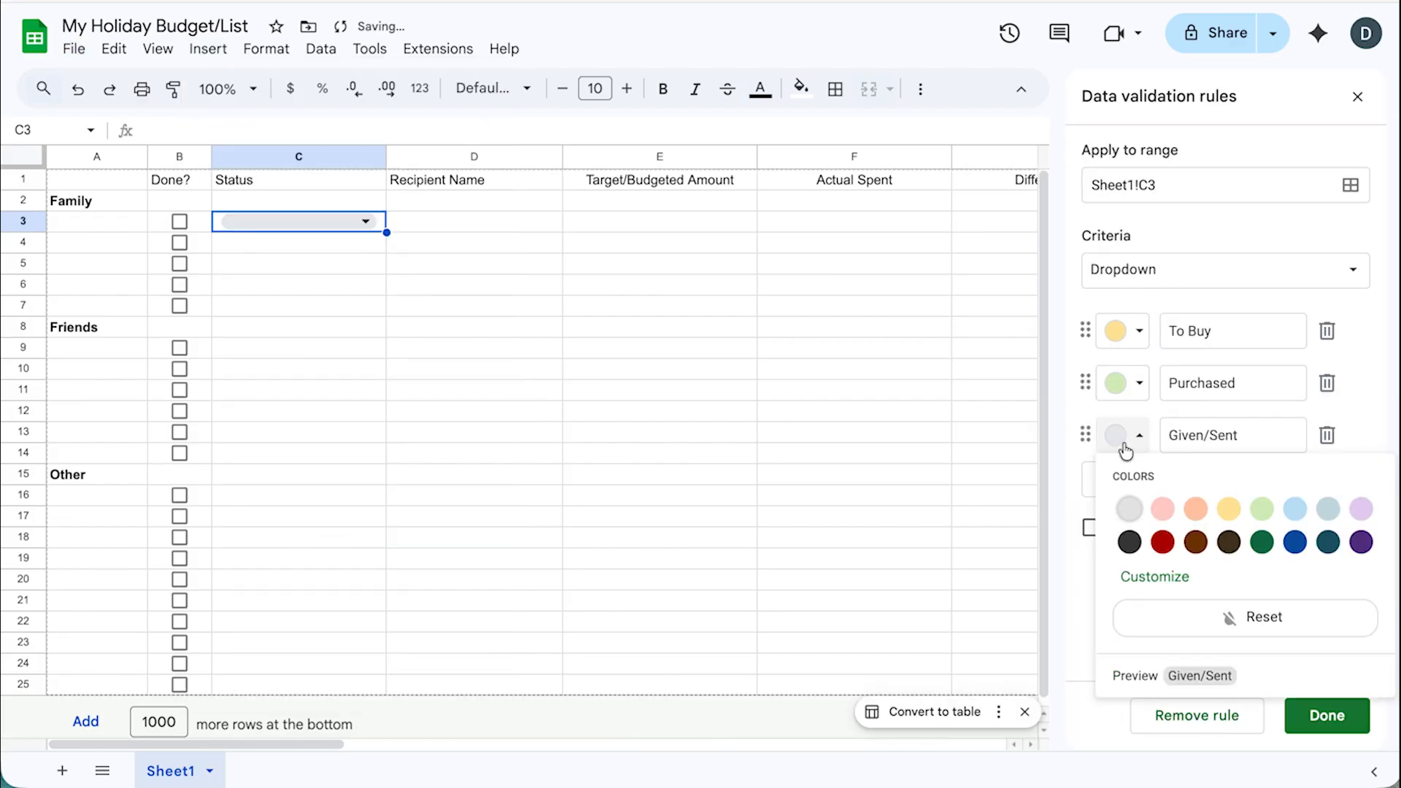
click(1296, 510)
click(1335, 714)
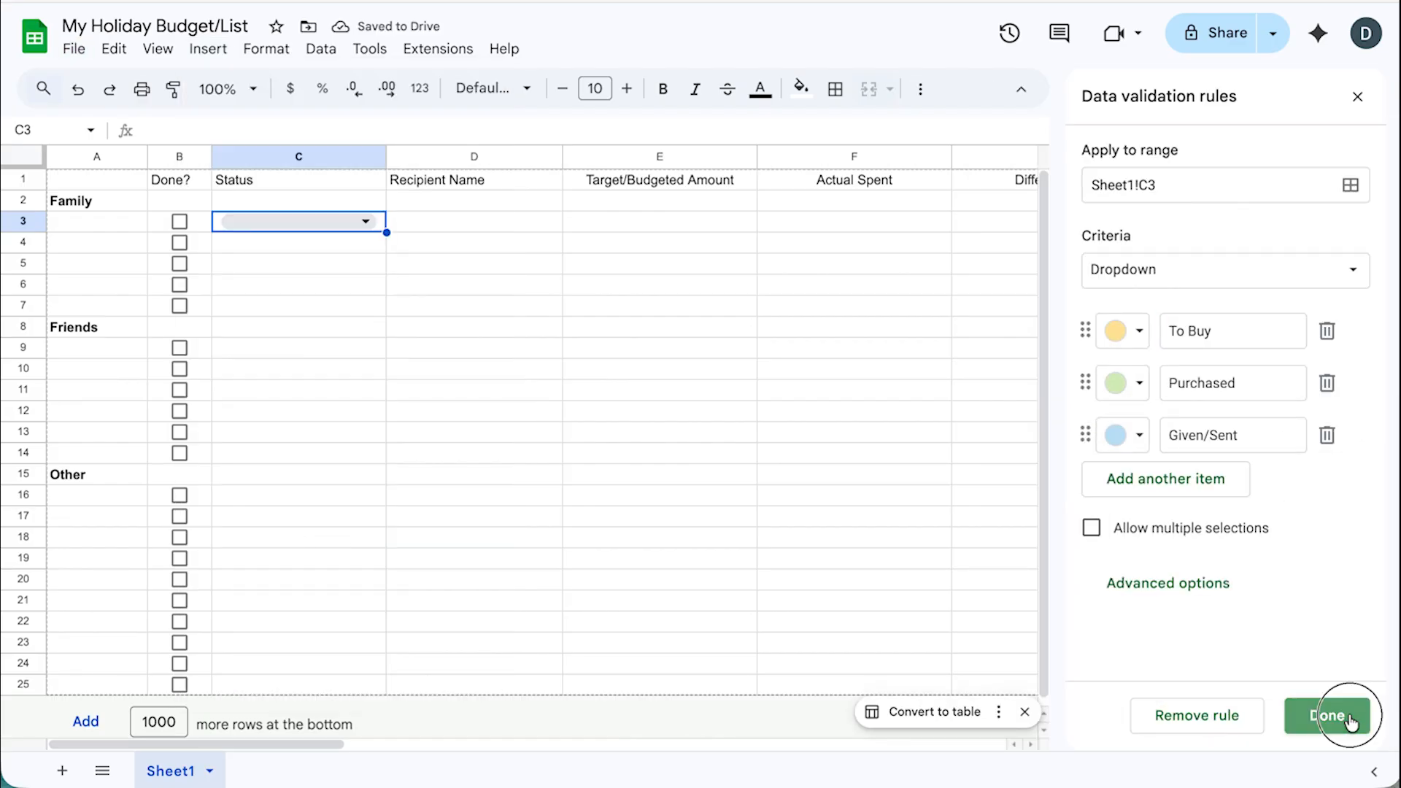
- Check the options offered by the status dropdown in C3 without choosing one
right_click(378, 217)
click(370, 219)
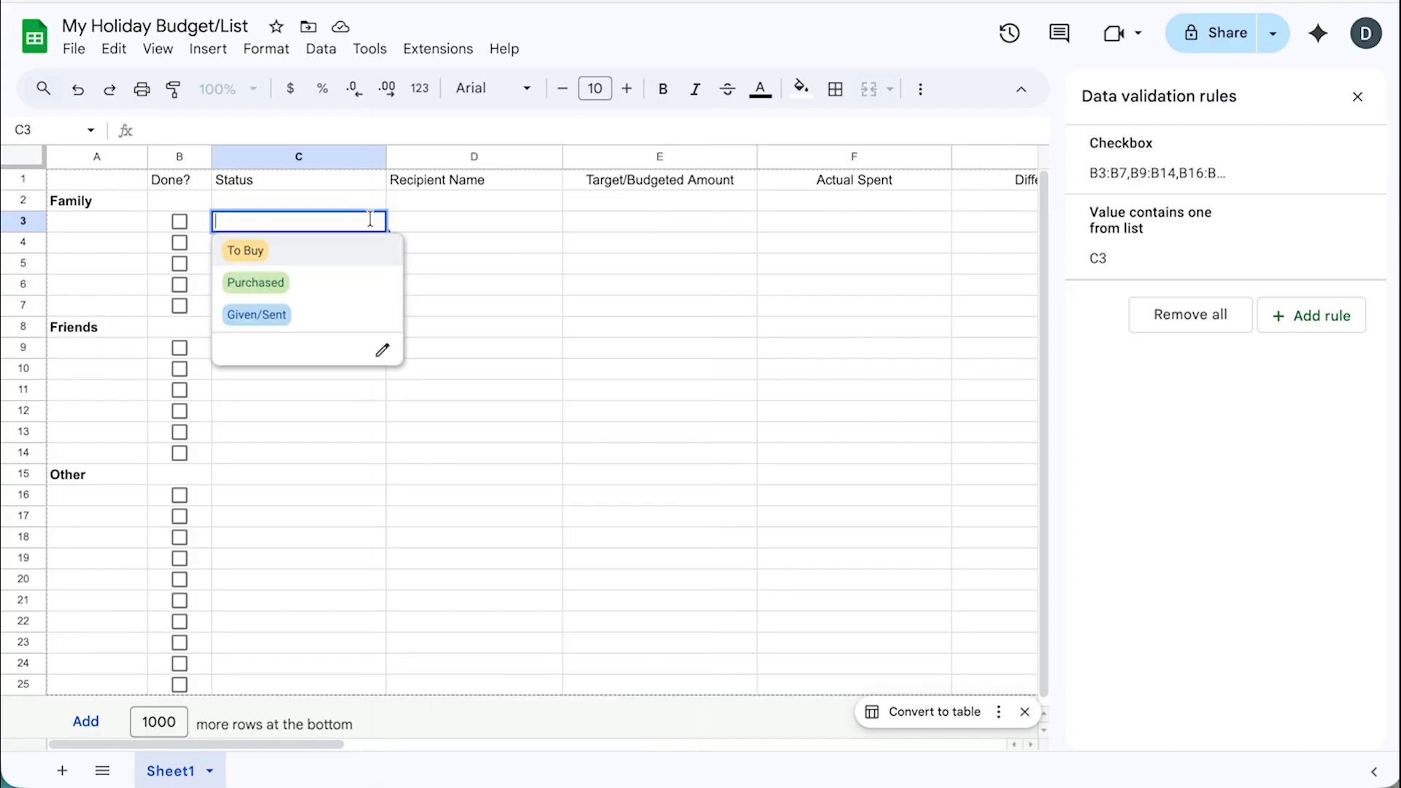
click(387, 214)
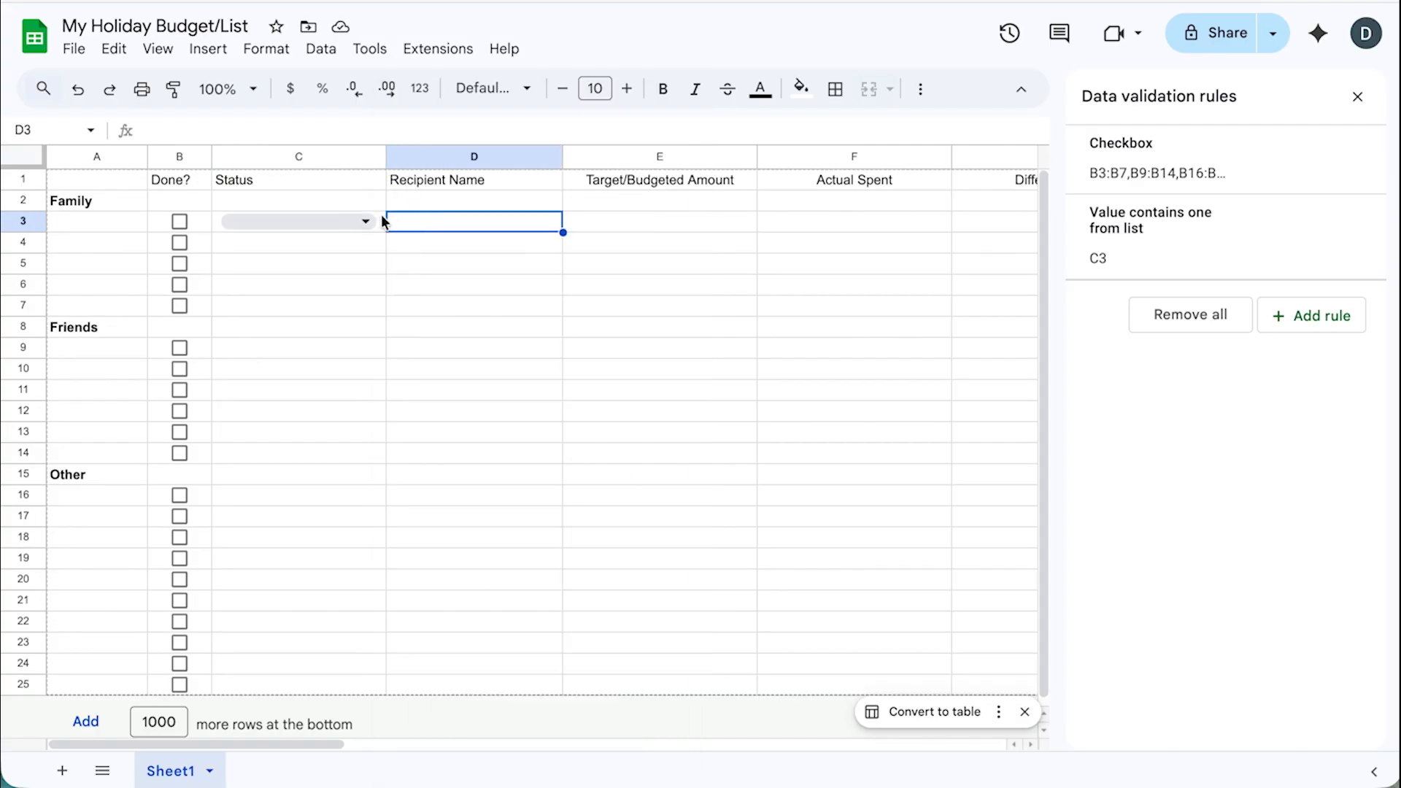
- Copy the status dropdown from C3 into C4 to C7 for the remaining Family rows
right_click(381, 215)
click(435, 138)
drag(313, 247, 307, 306)
right_click(306, 306)
click(401, 169)
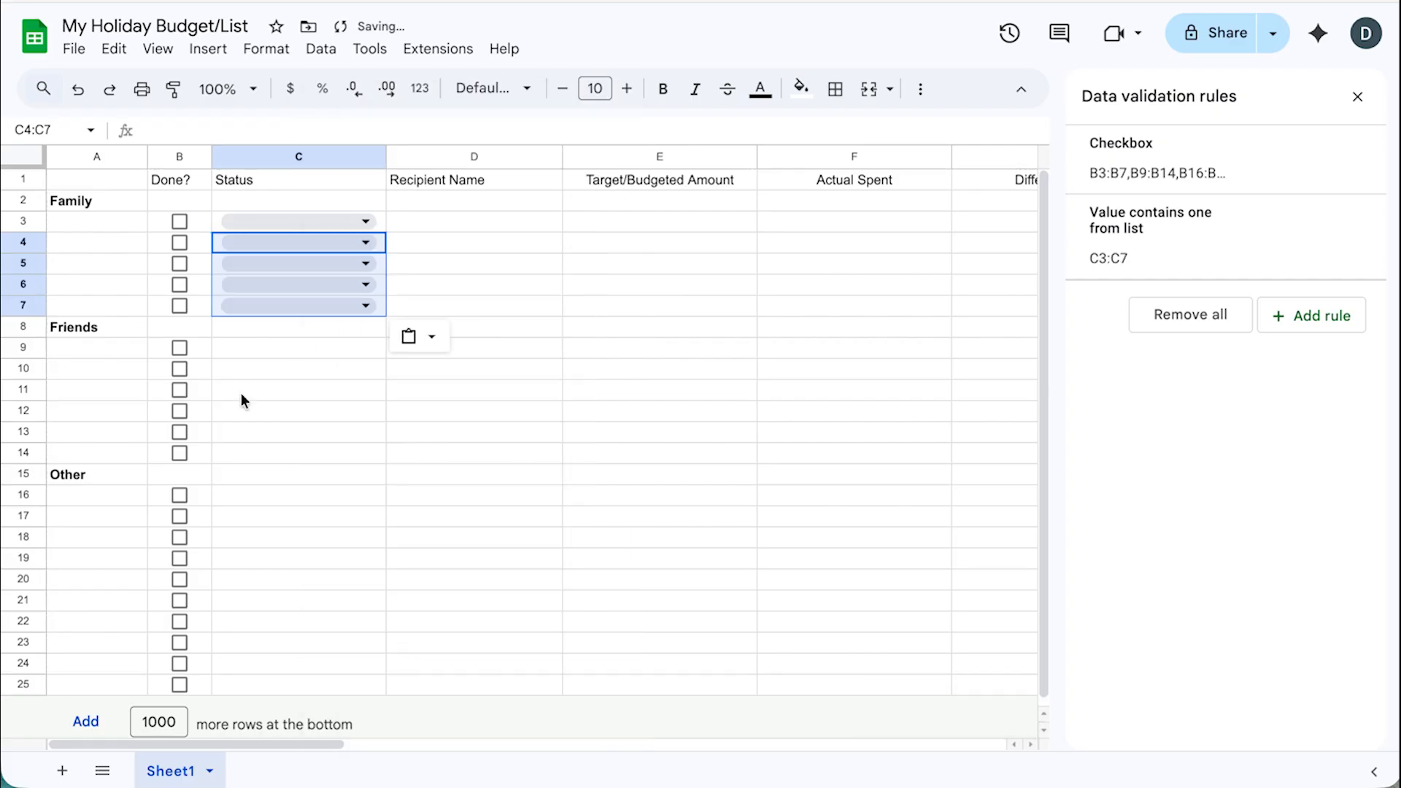
- Paste the copied status dropdown into C9:C14 for Friends and C16:C25 for Other
click(236, 349)
drag(236, 349, 247, 684)
right_click(240, 449)
click(306, 169)
right_click(277, 537)
click(372, 174)
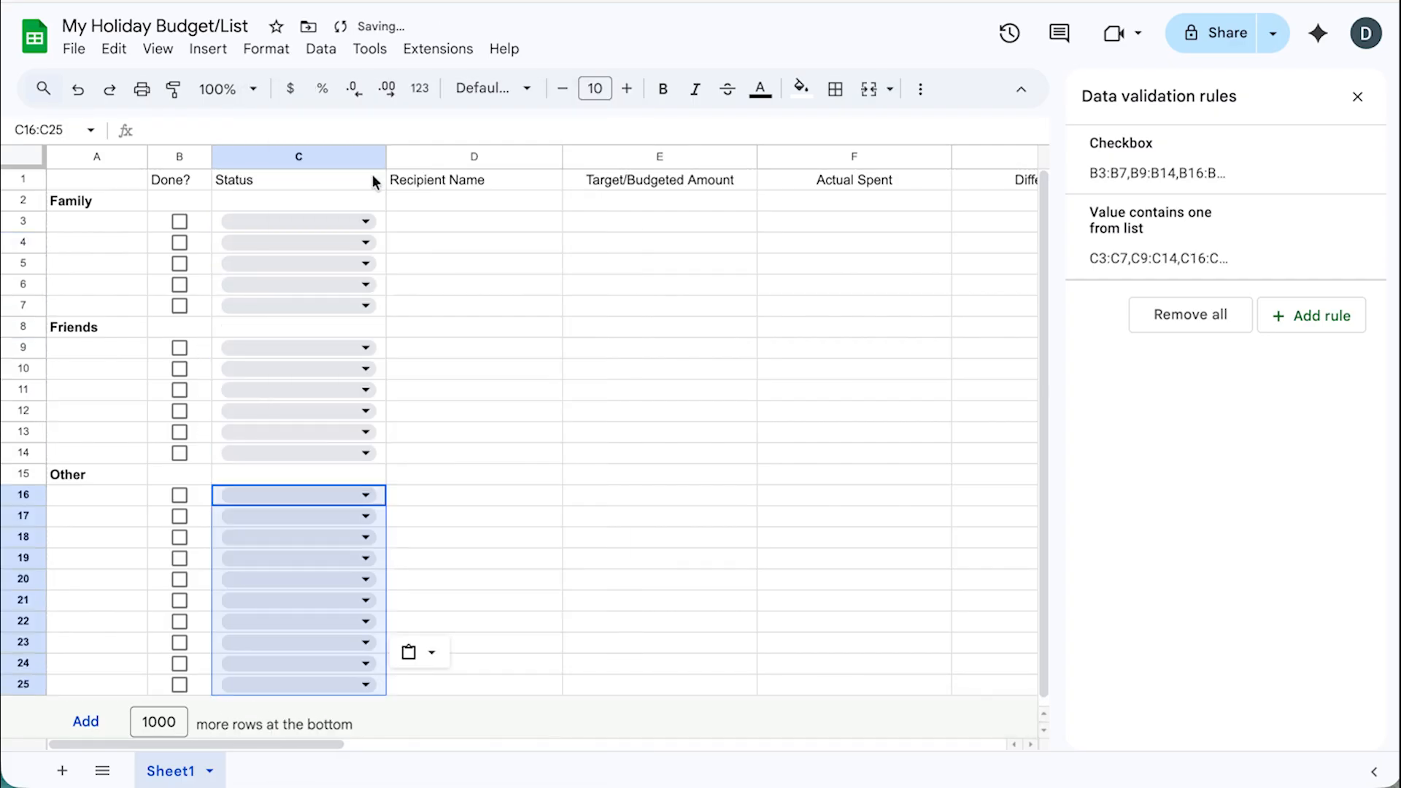
- Format columns E to G (Target/Budgeted Amount, Actual Spent and Difference?) as currency
click(456, 223)
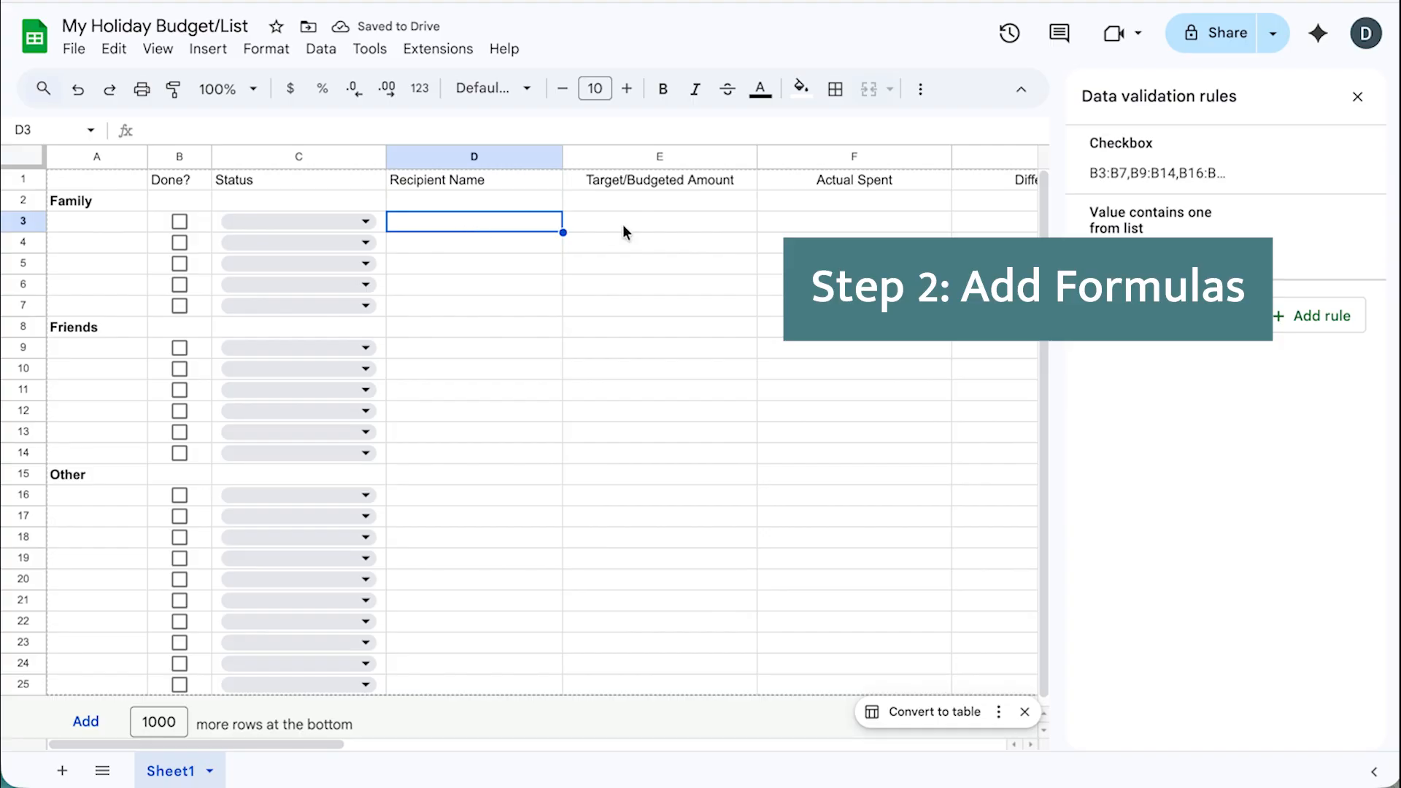
click(602, 225)
scroll(620, 225, right, 3)
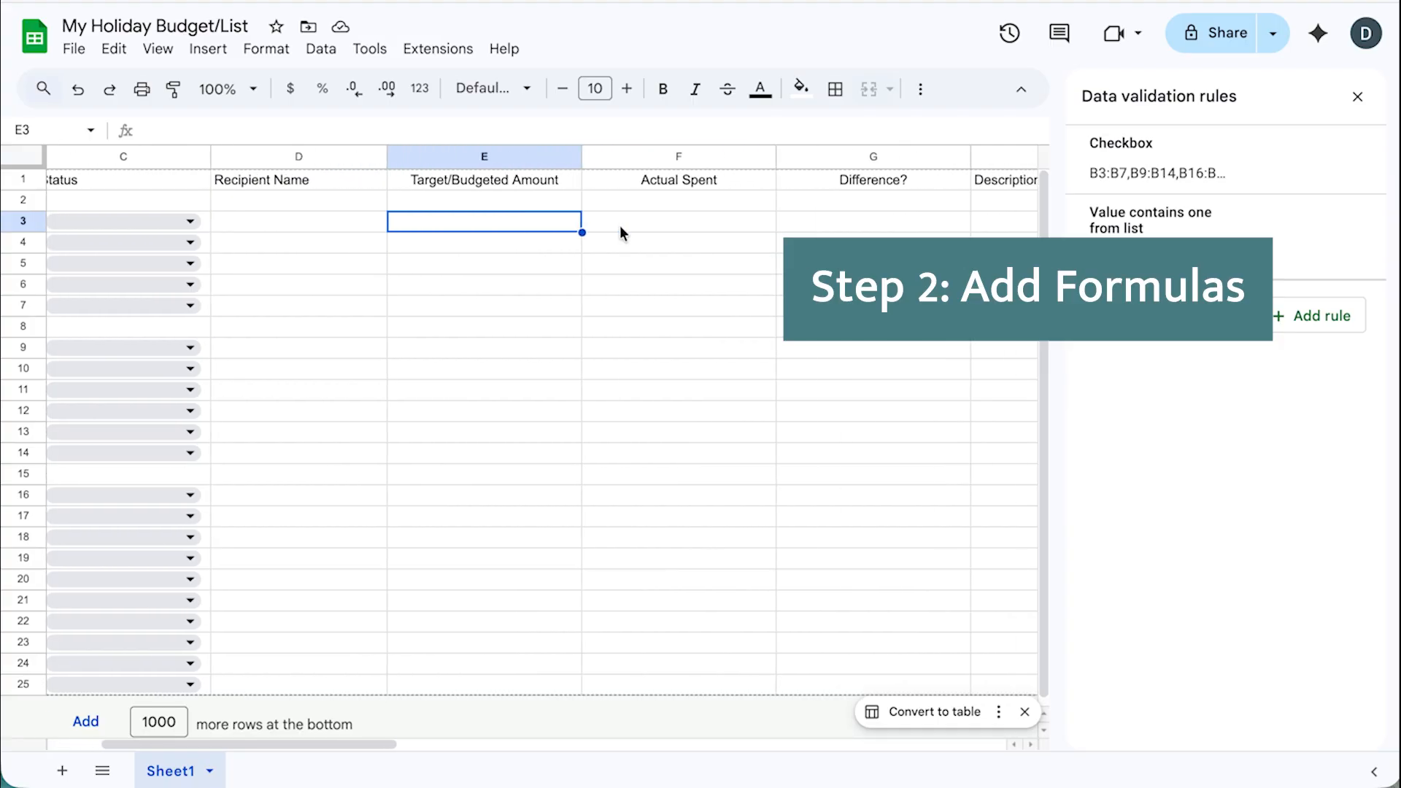
scroll(620, 232, right, 1)
scroll(520, 212, up, 1)
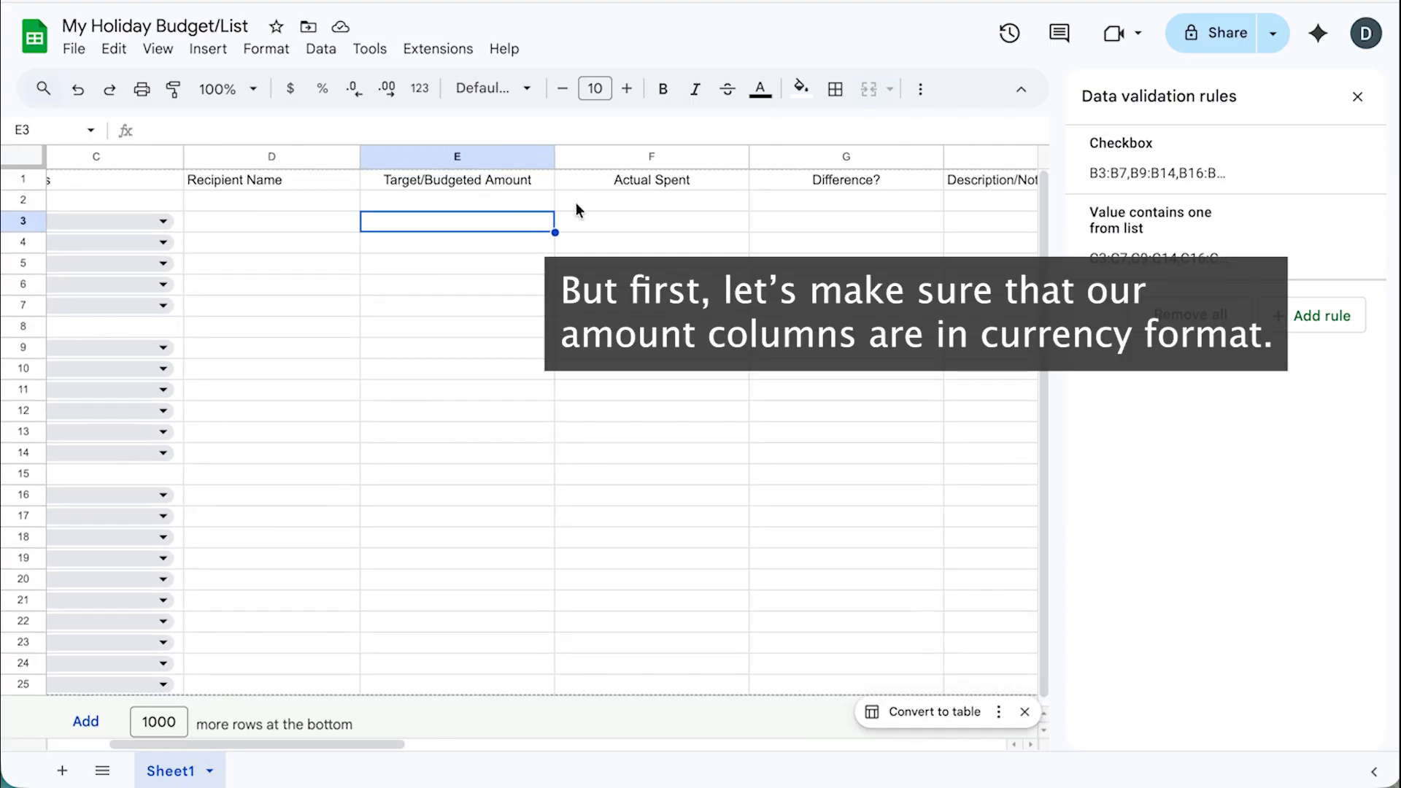
click(1357, 96)
drag(479, 156, 759, 156)
click(273, 48)
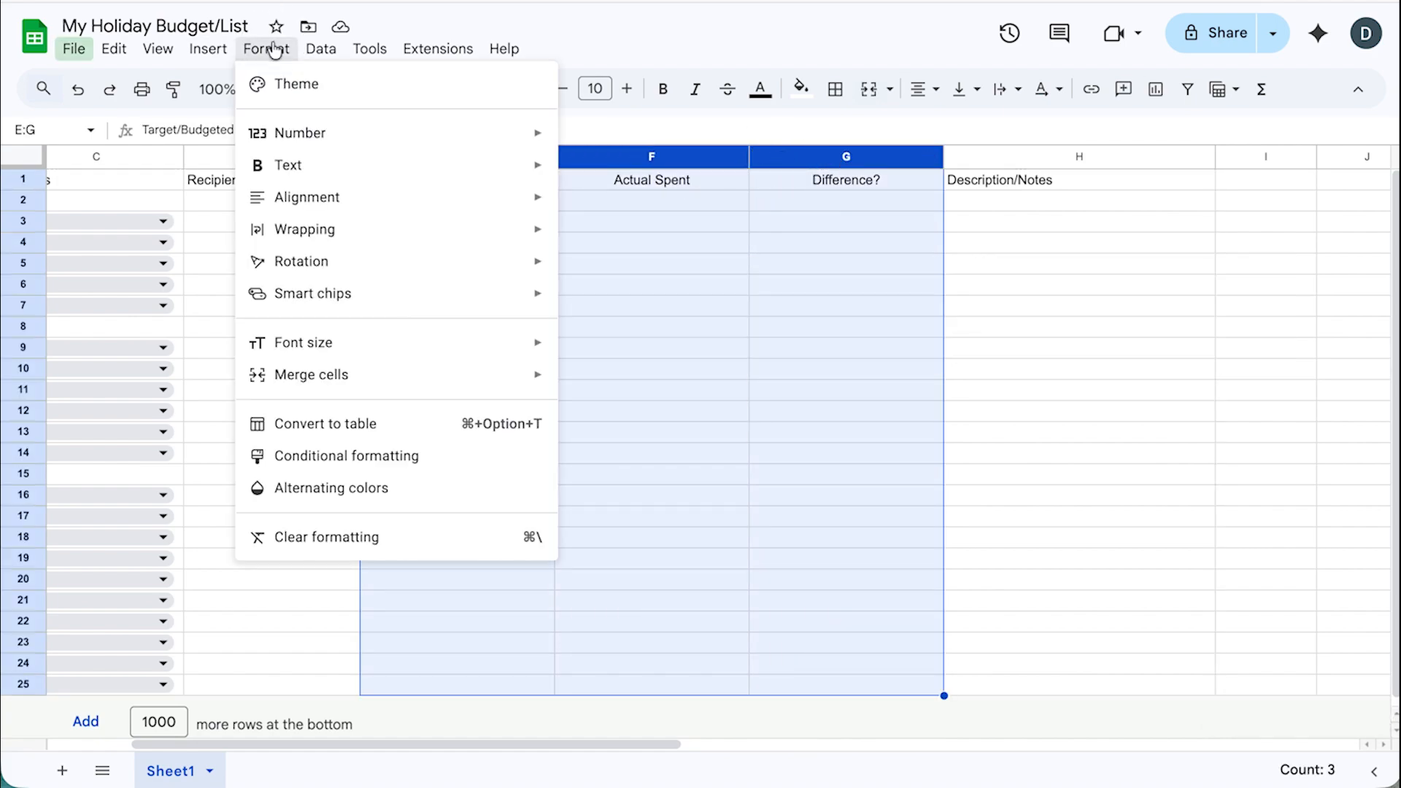
mouse_move(369, 144)
click(683, 396)
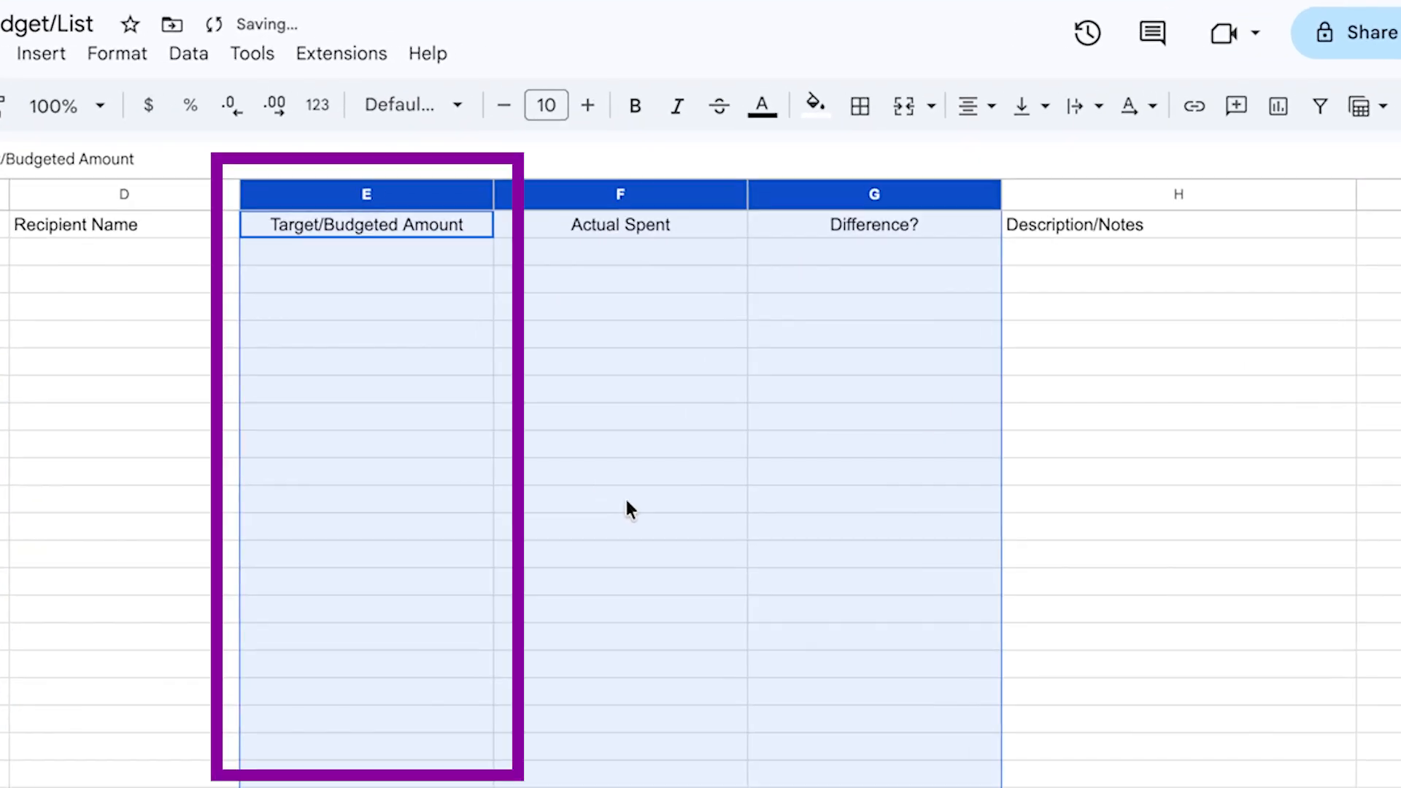
click(352, 248)
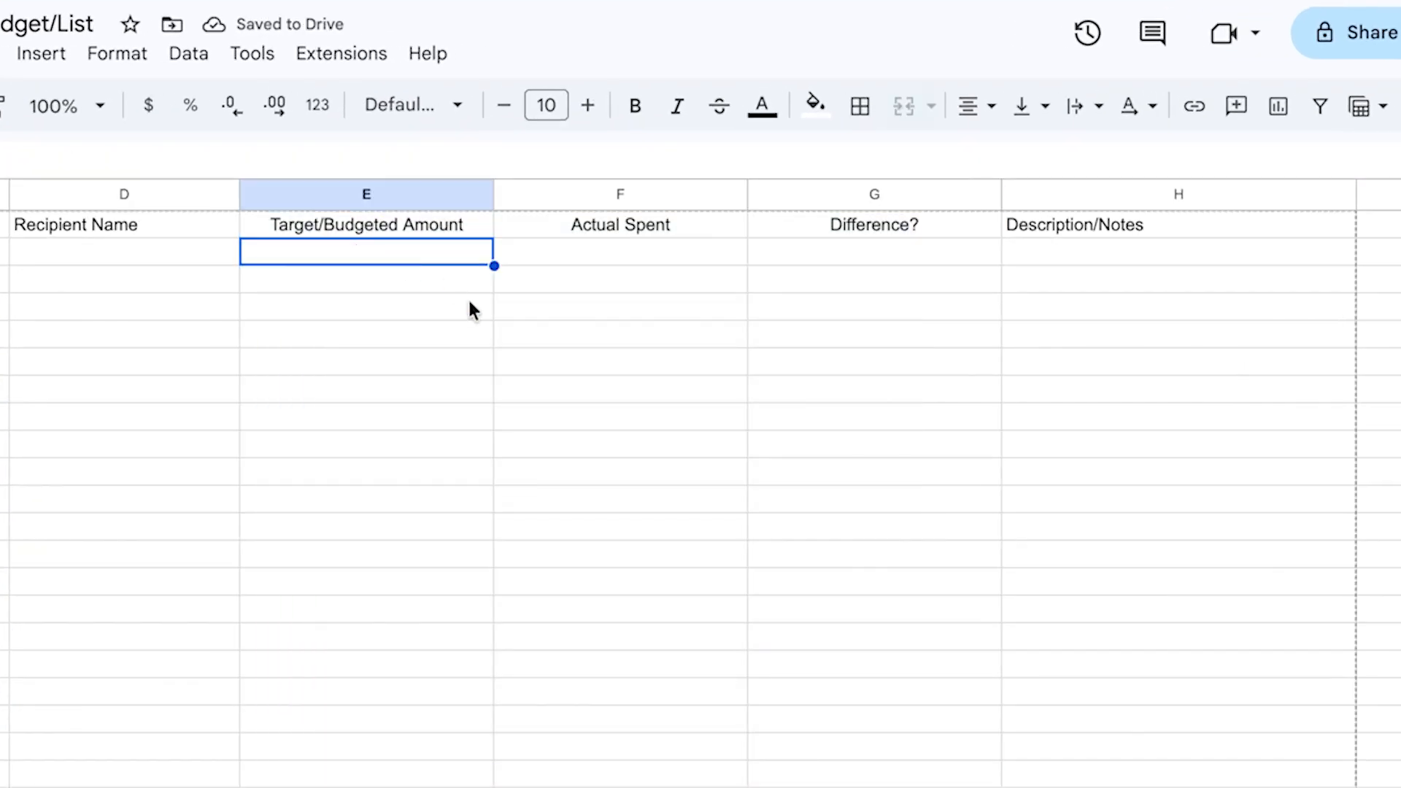
- Enter sample amounts in row 3: 15 as the budgeted amount in E3 and 20 as the actual spent in F3
scroll(470, 310, left, 3)
click(639, 285)
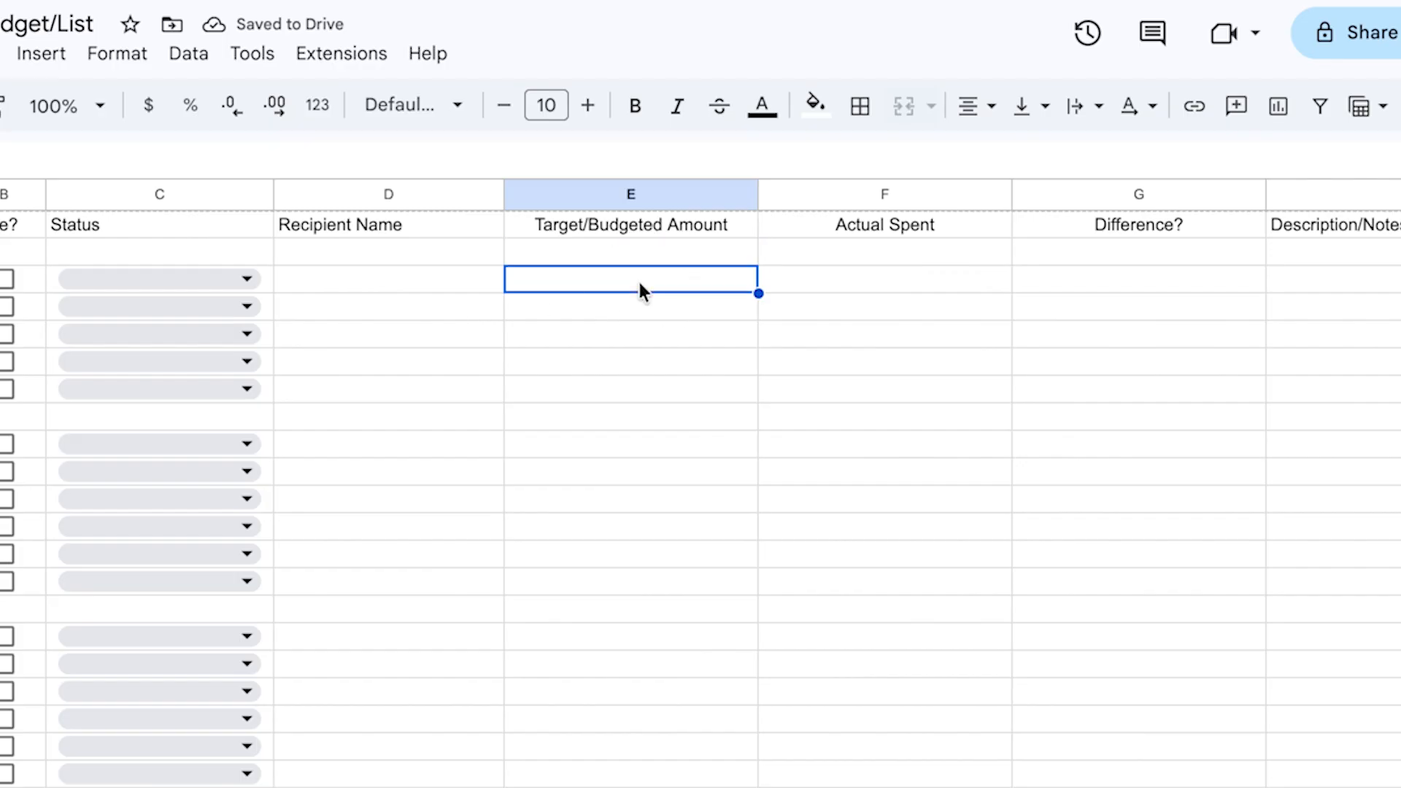
text(15)
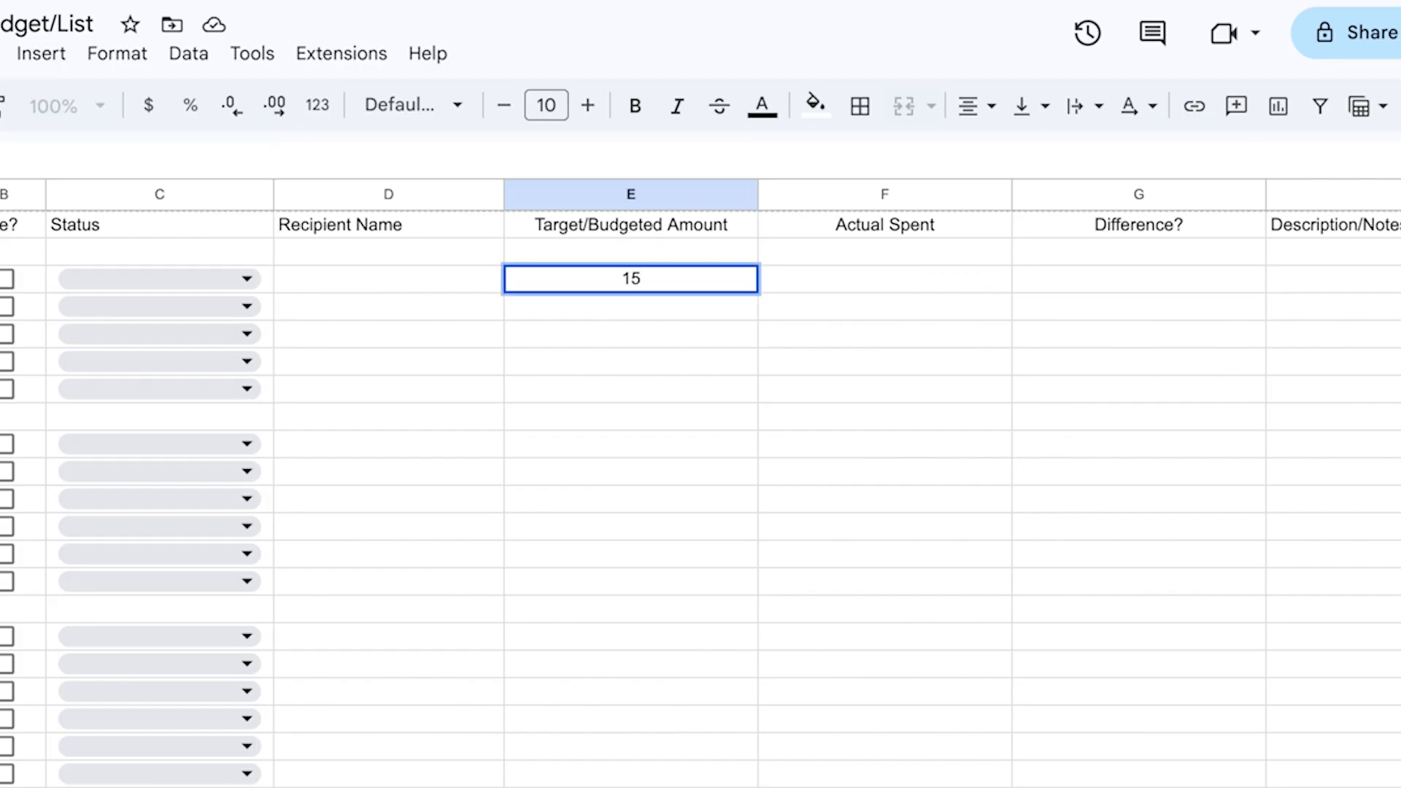
key(Tab)
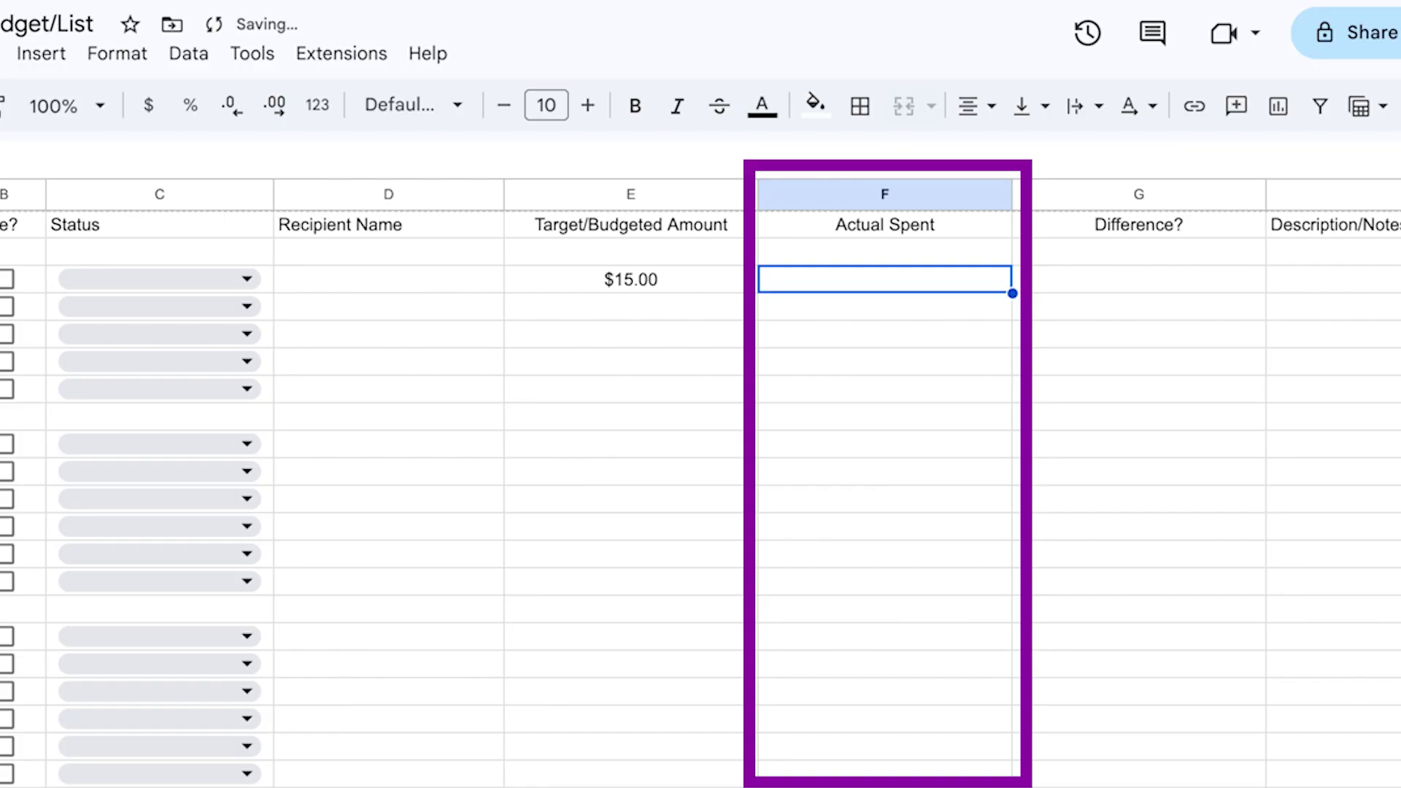
text(20)
key(Tab)
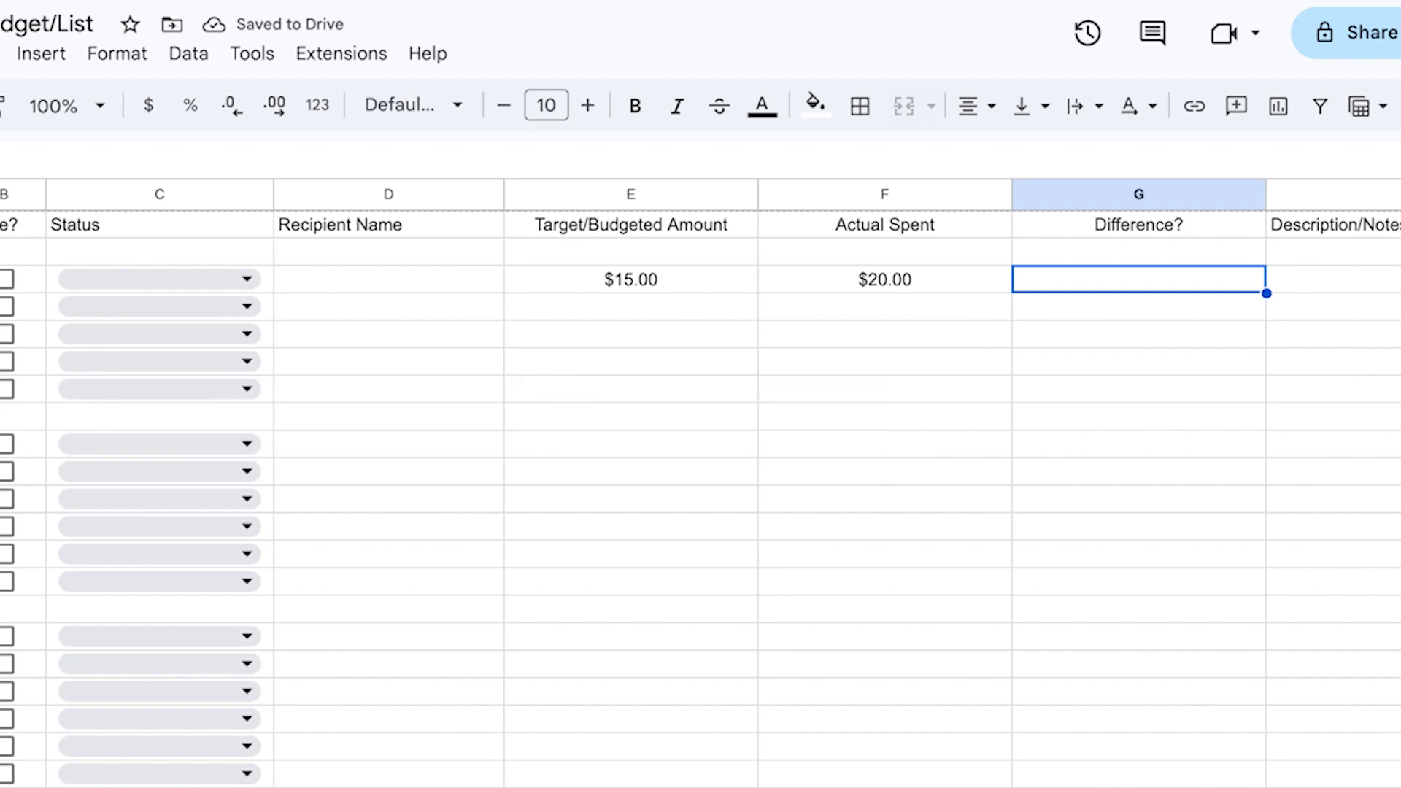
- Enter the formula =E3-F3 in G3 to calculate the difference between budgeted and spent amounts
text(=)
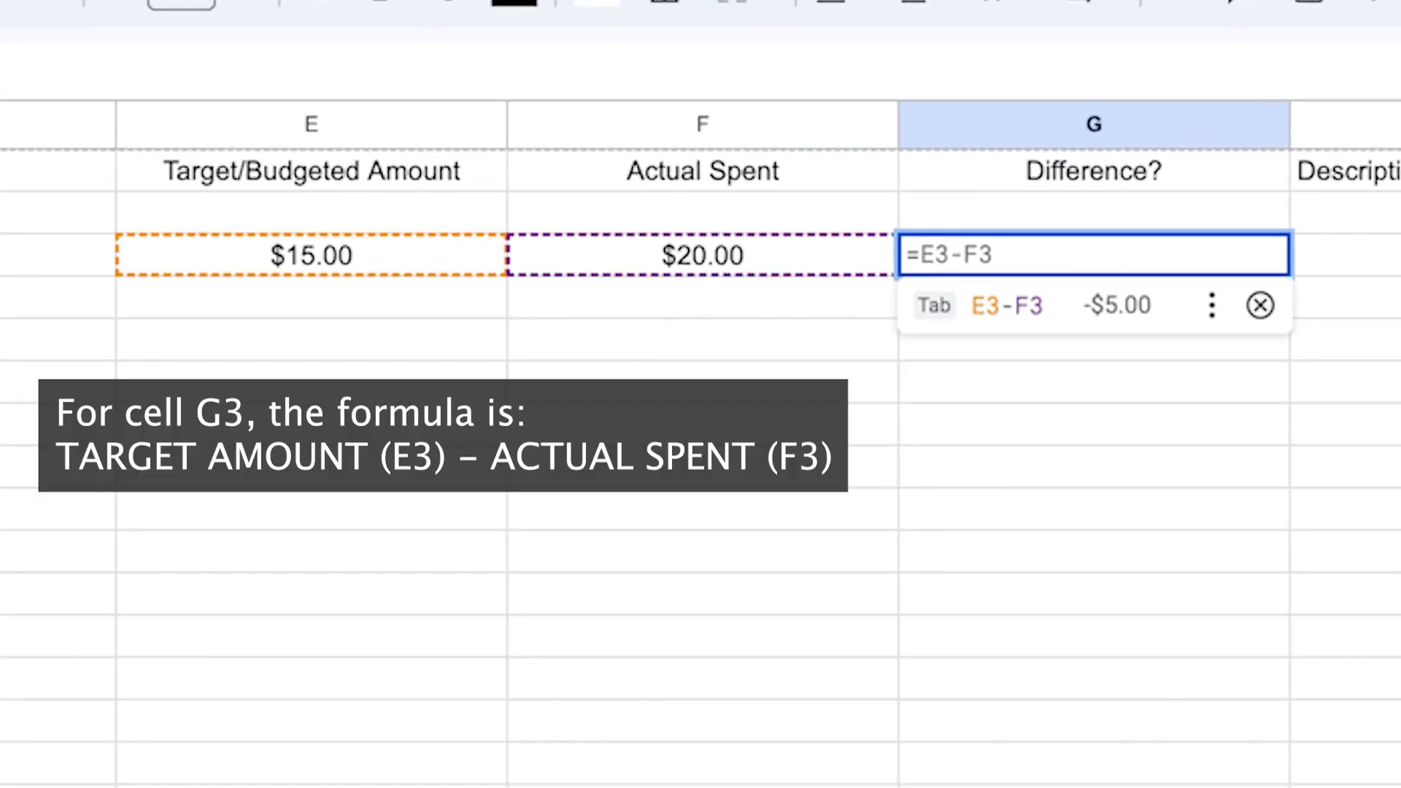
click(791, 248)
click(472, 248)
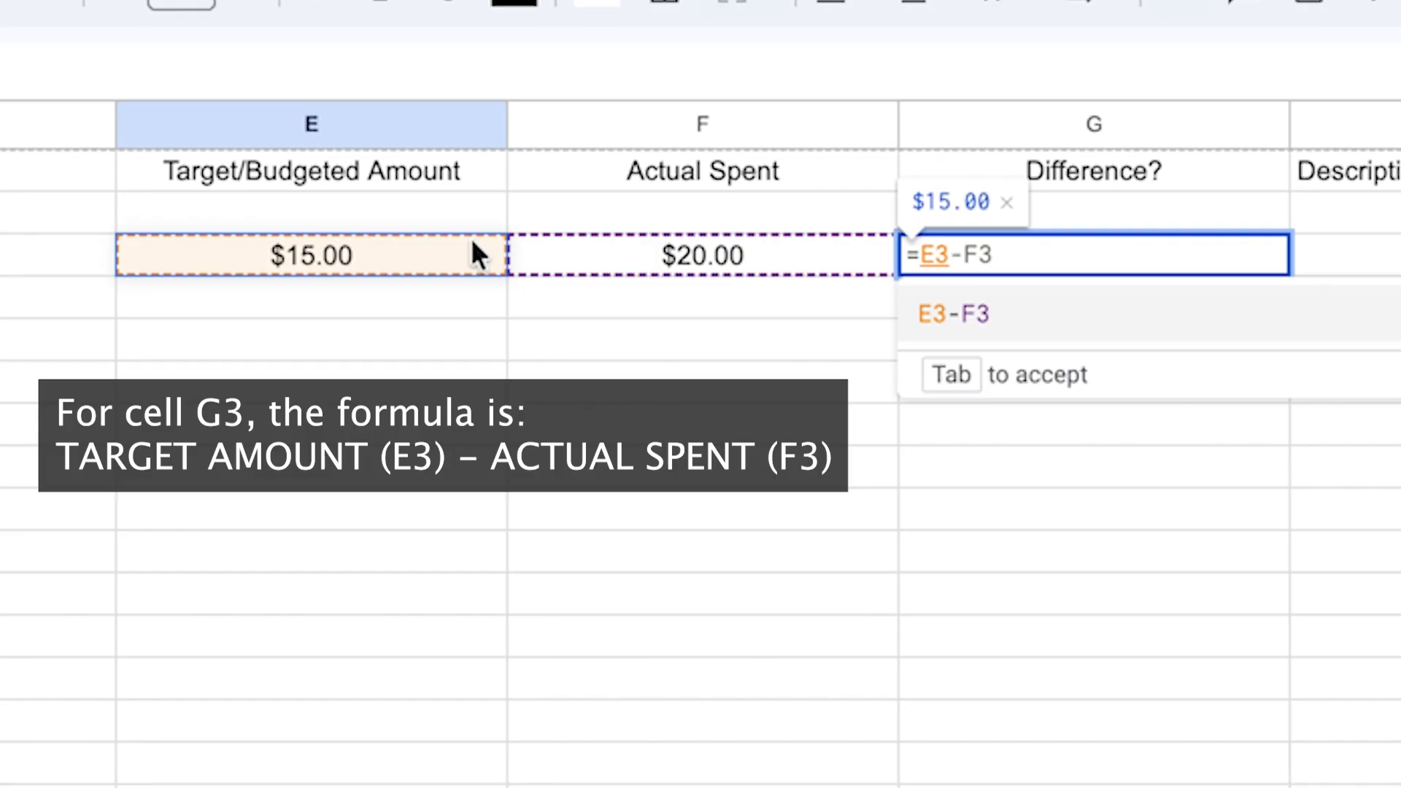
text(-)
click(772, 248)
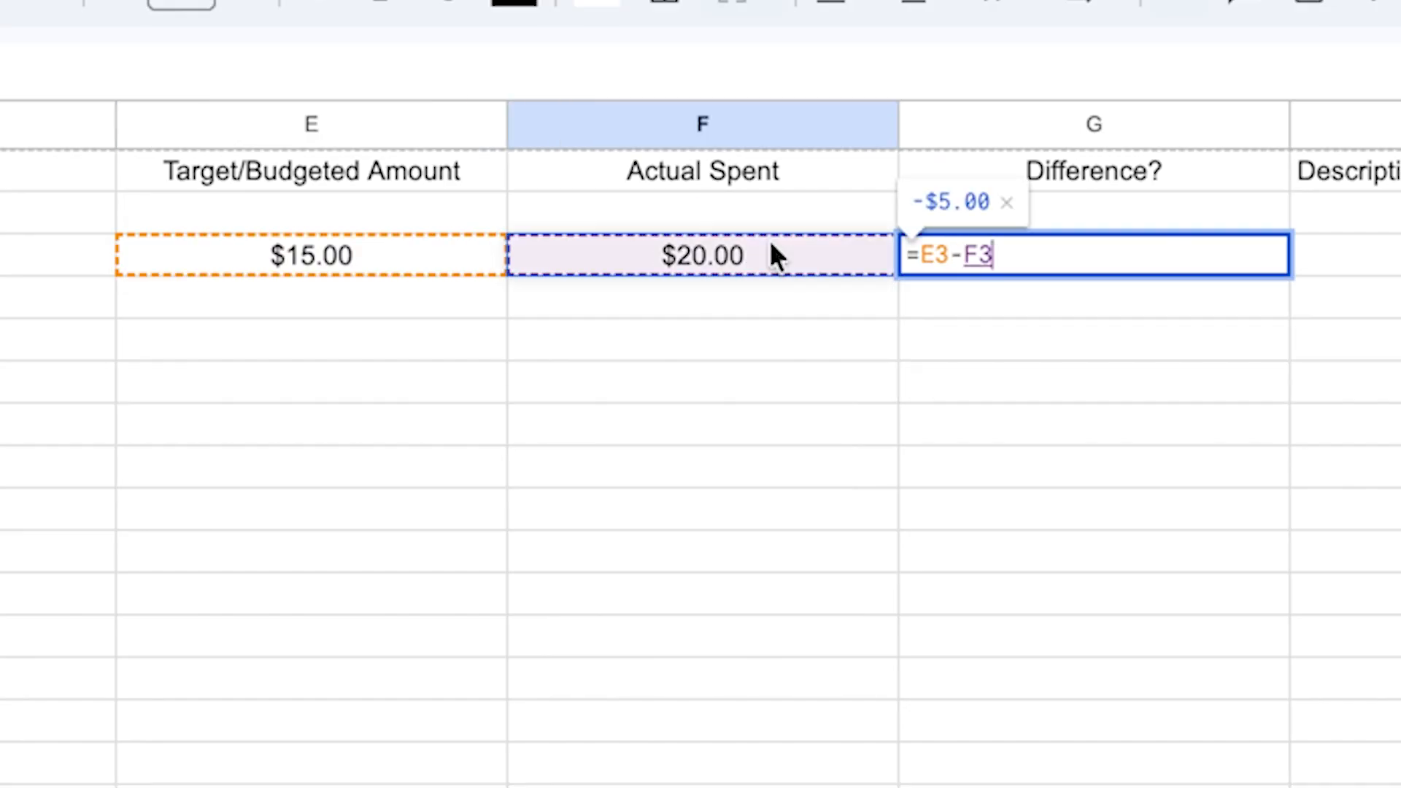
key(Return)
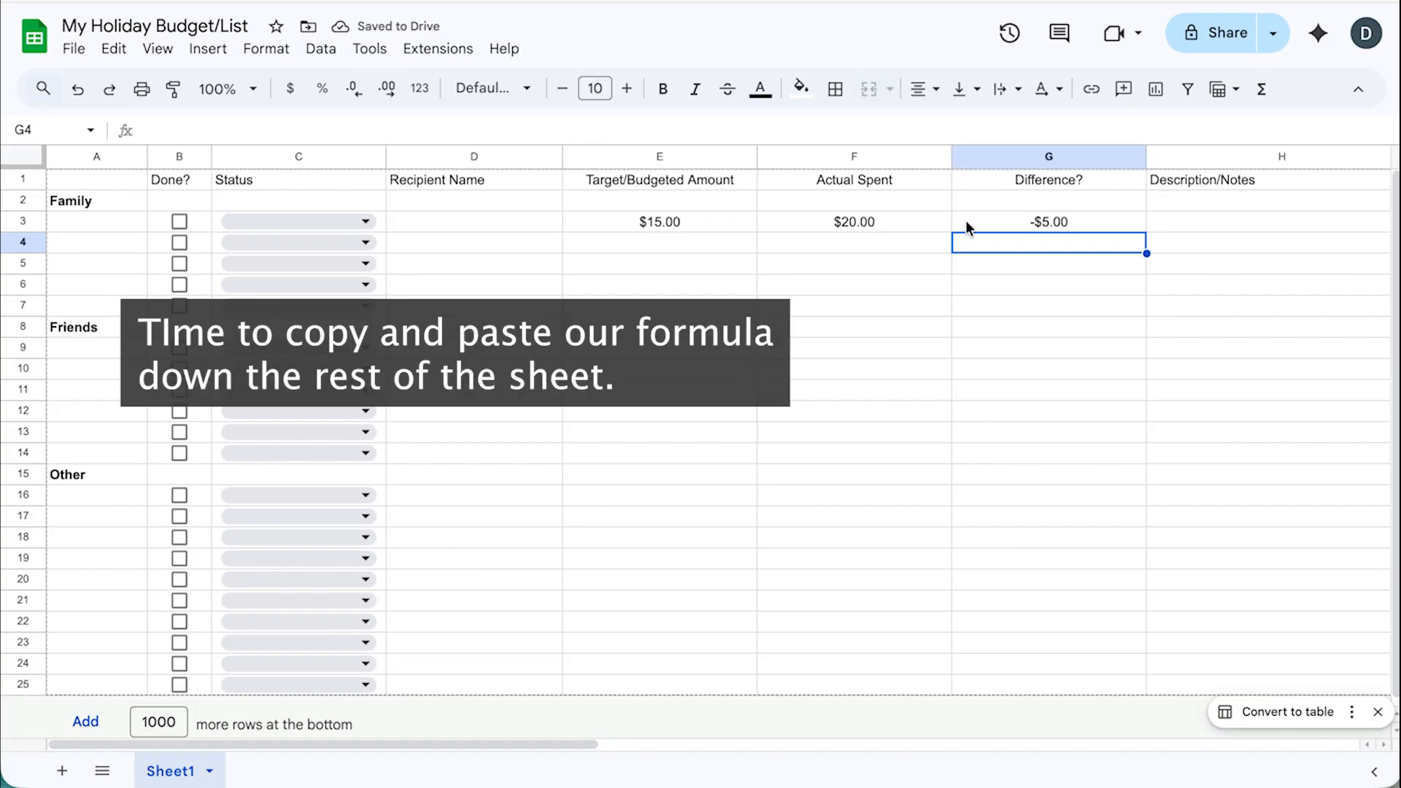
- Copy the difference formula from G3 into G4:G7 for the remaining Family rows
right_click(992, 221)
click(1038, 138)
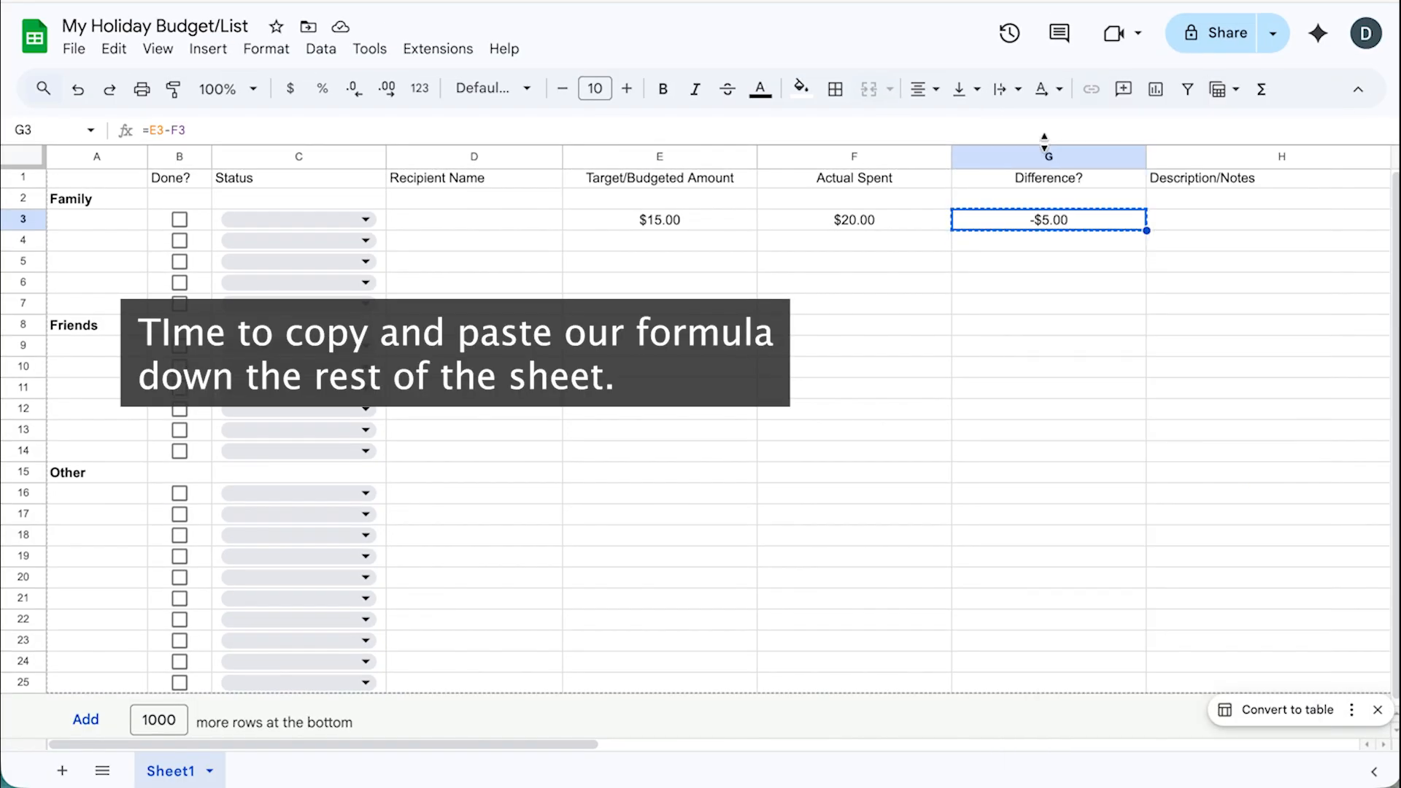
drag(997, 296, 997, 299)
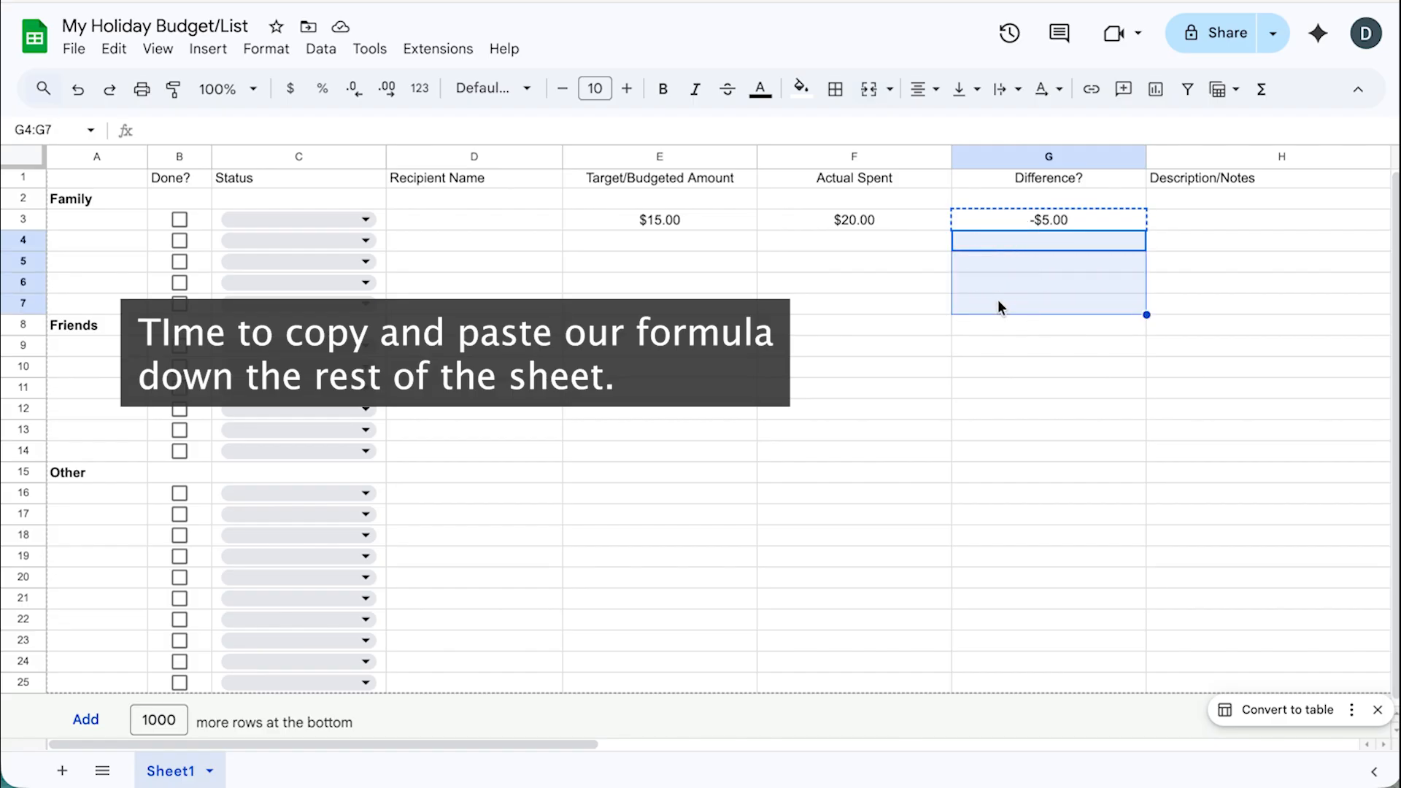
right_click(997, 300)
click(1058, 170)
- Paste the copied difference formula into G9:G14 for Friends and G16:G25 for Other
drag(1021, 346, 979, 443)
right_click(978, 440)
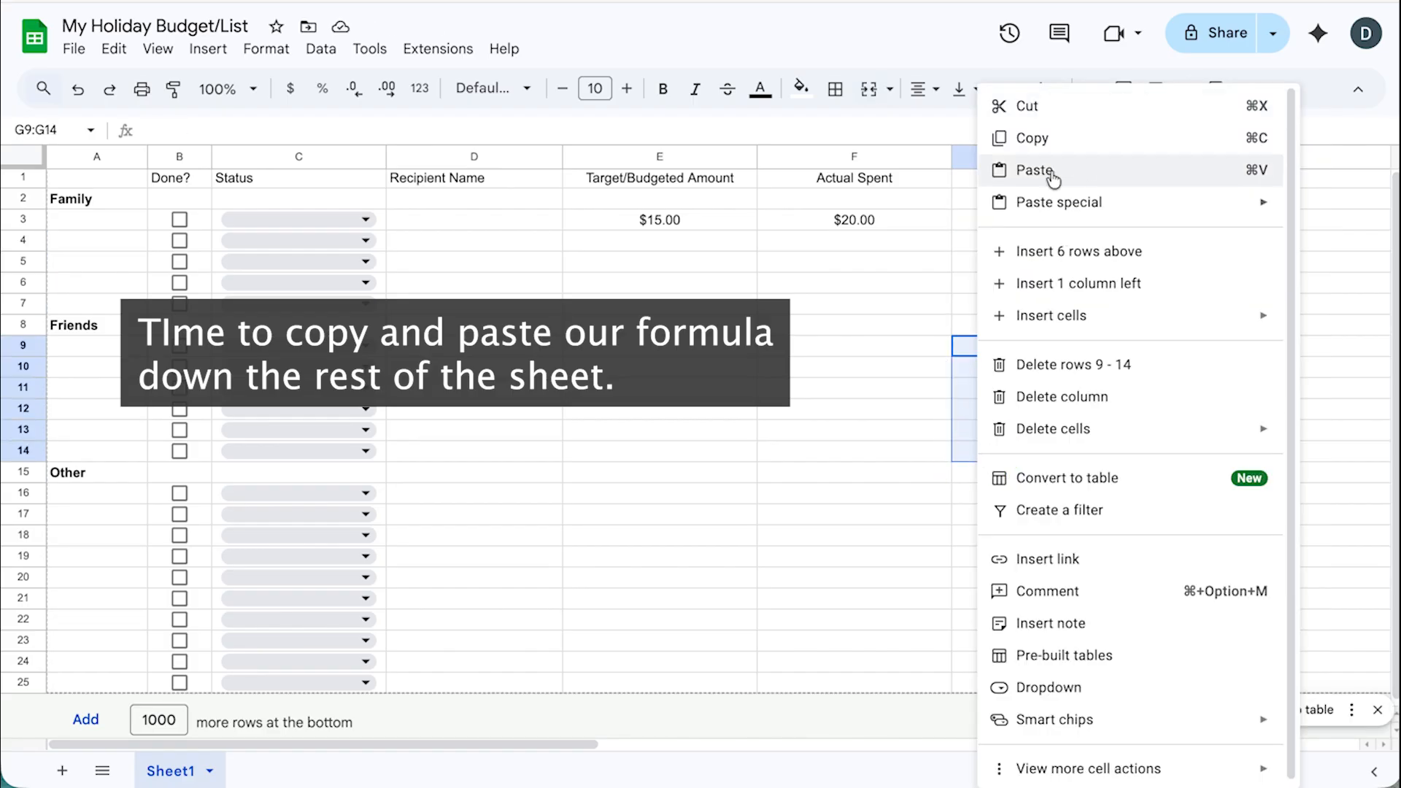
click(1032, 166)
click(970, 493)
key(ctrl+shift+Down)
key(super+v)
click(991, 467)
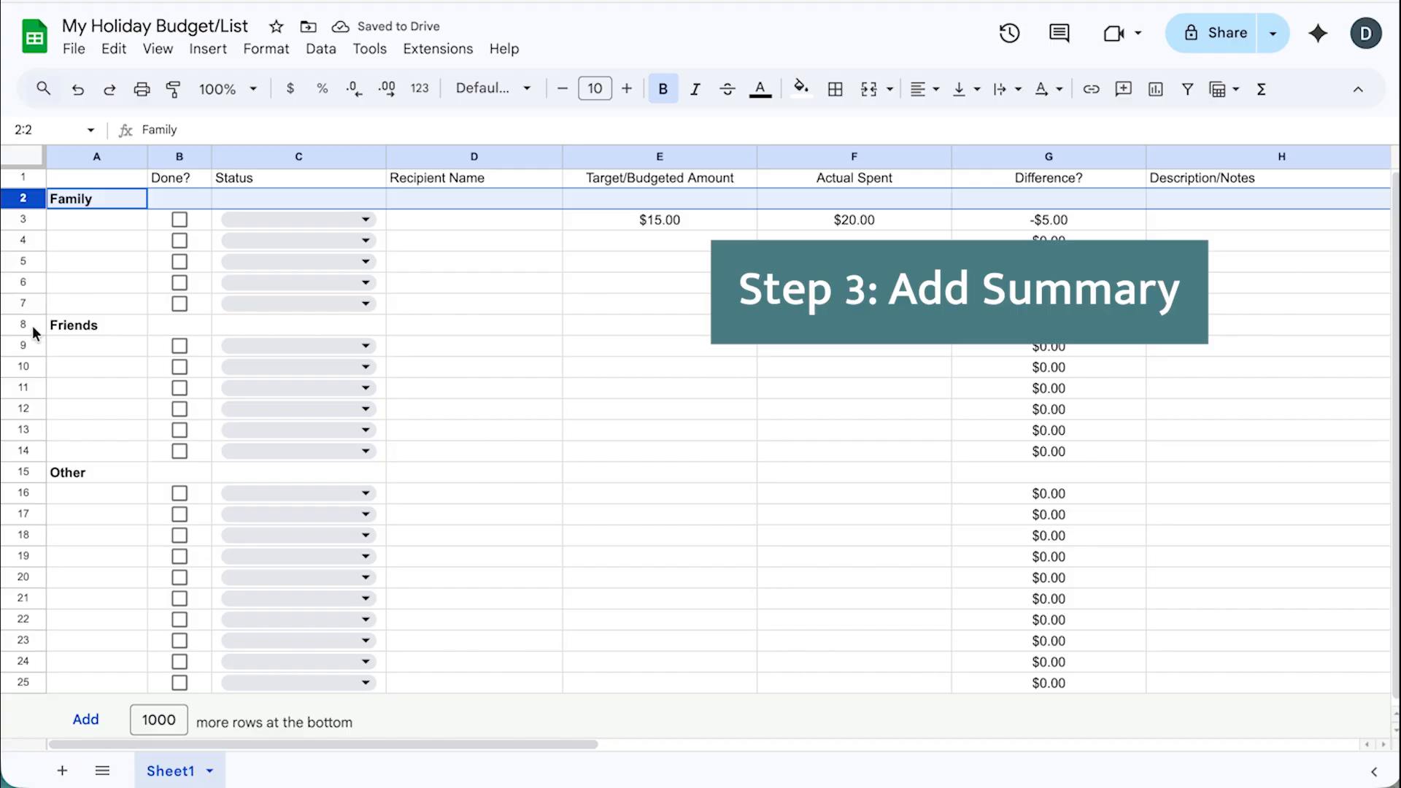
- Fill the Family, Friends and Other category rows (2, 8 and 15) with light gray
ctrl+click(30, 326)
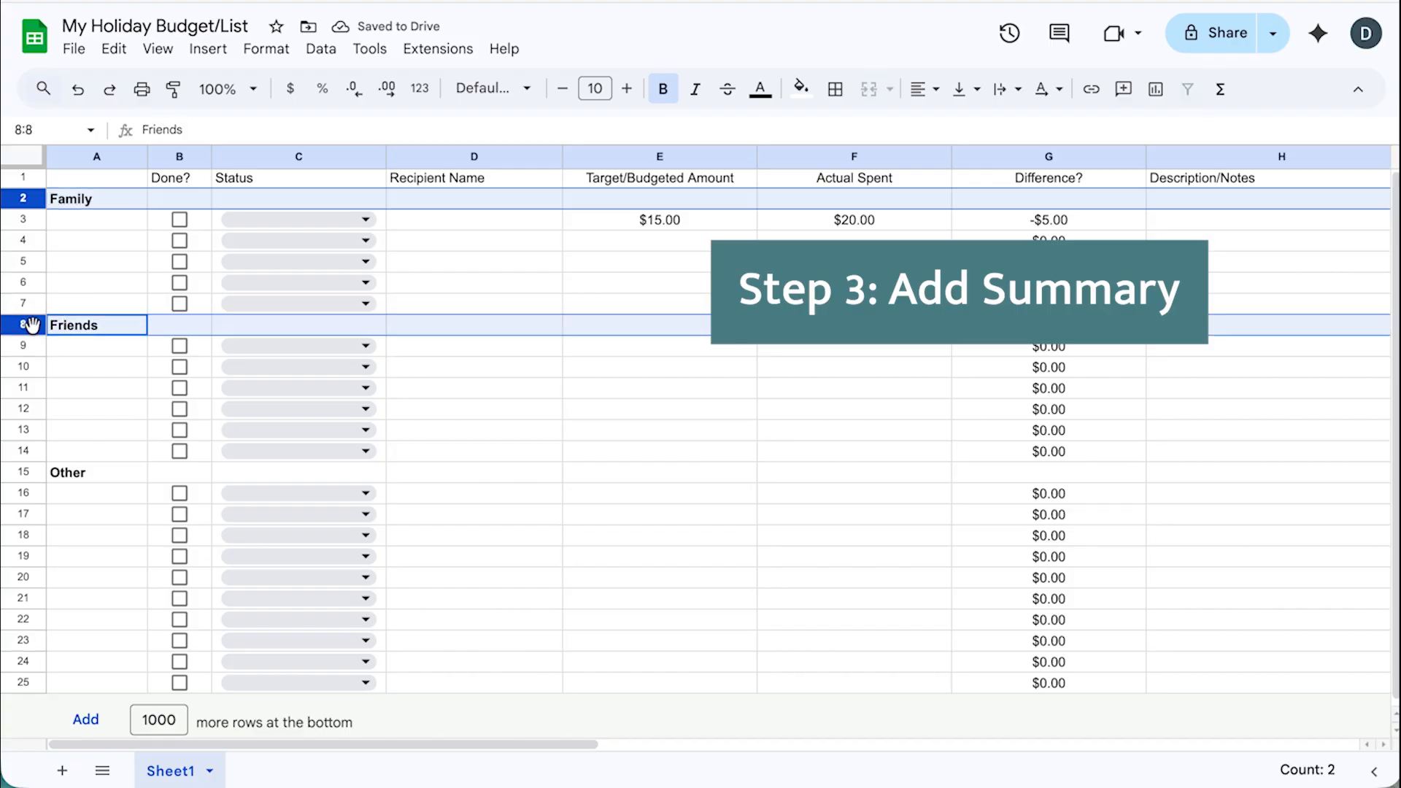
ctrl+click(24, 471)
click(801, 91)
click(984, 159)
click(752, 408)
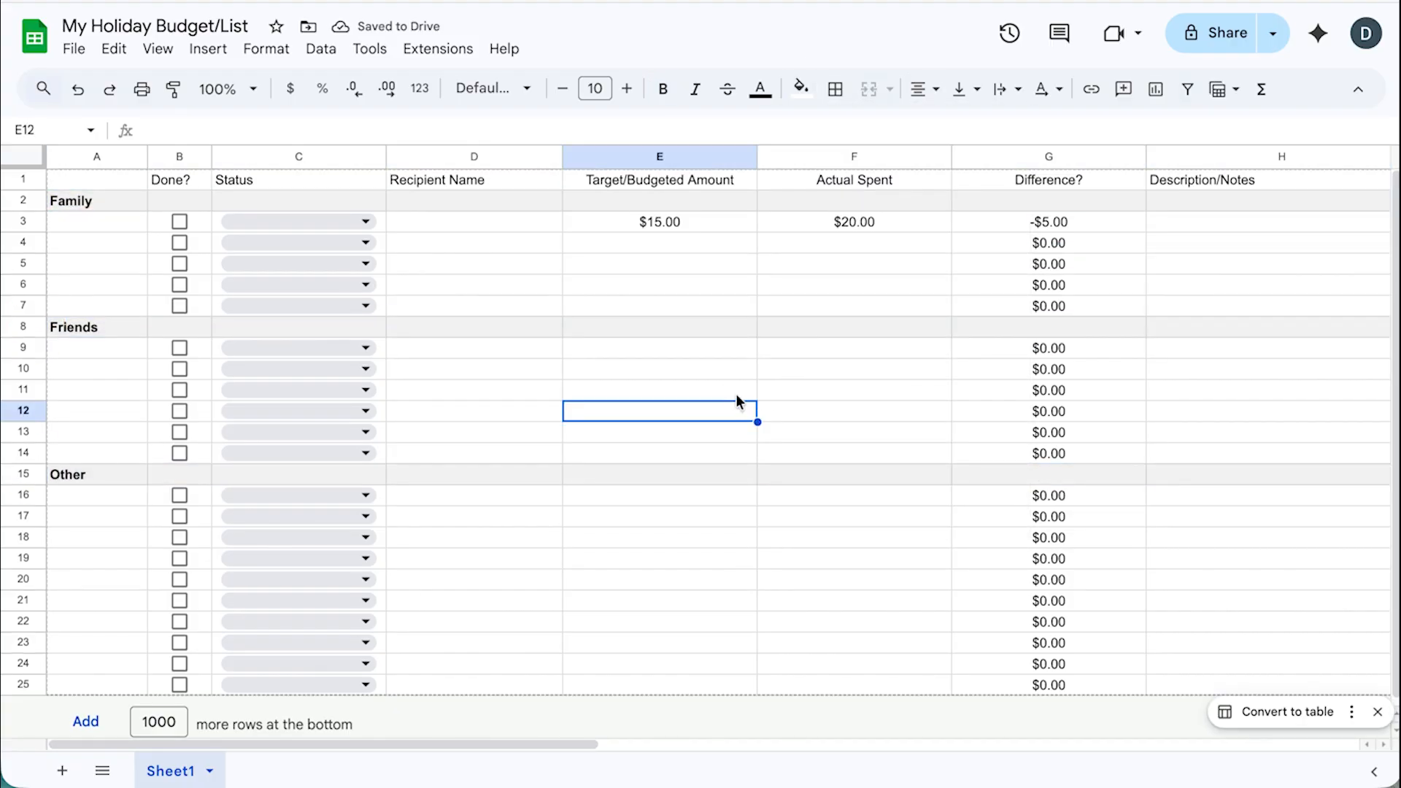
- Insert six blank rows above the header row to make room for a summary
click(25, 182)
shift+click(19, 285)
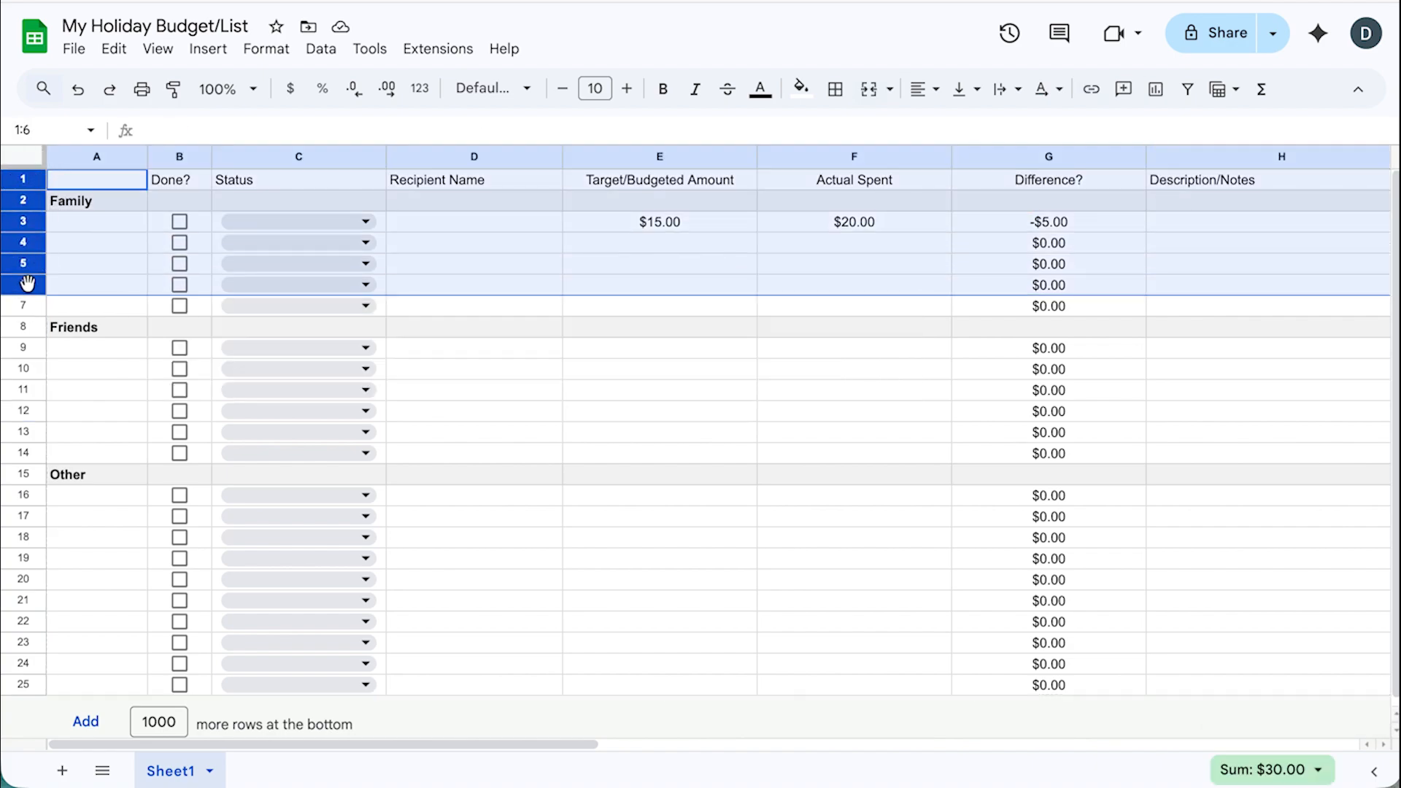
right_click(18, 284)
click(243, 431)
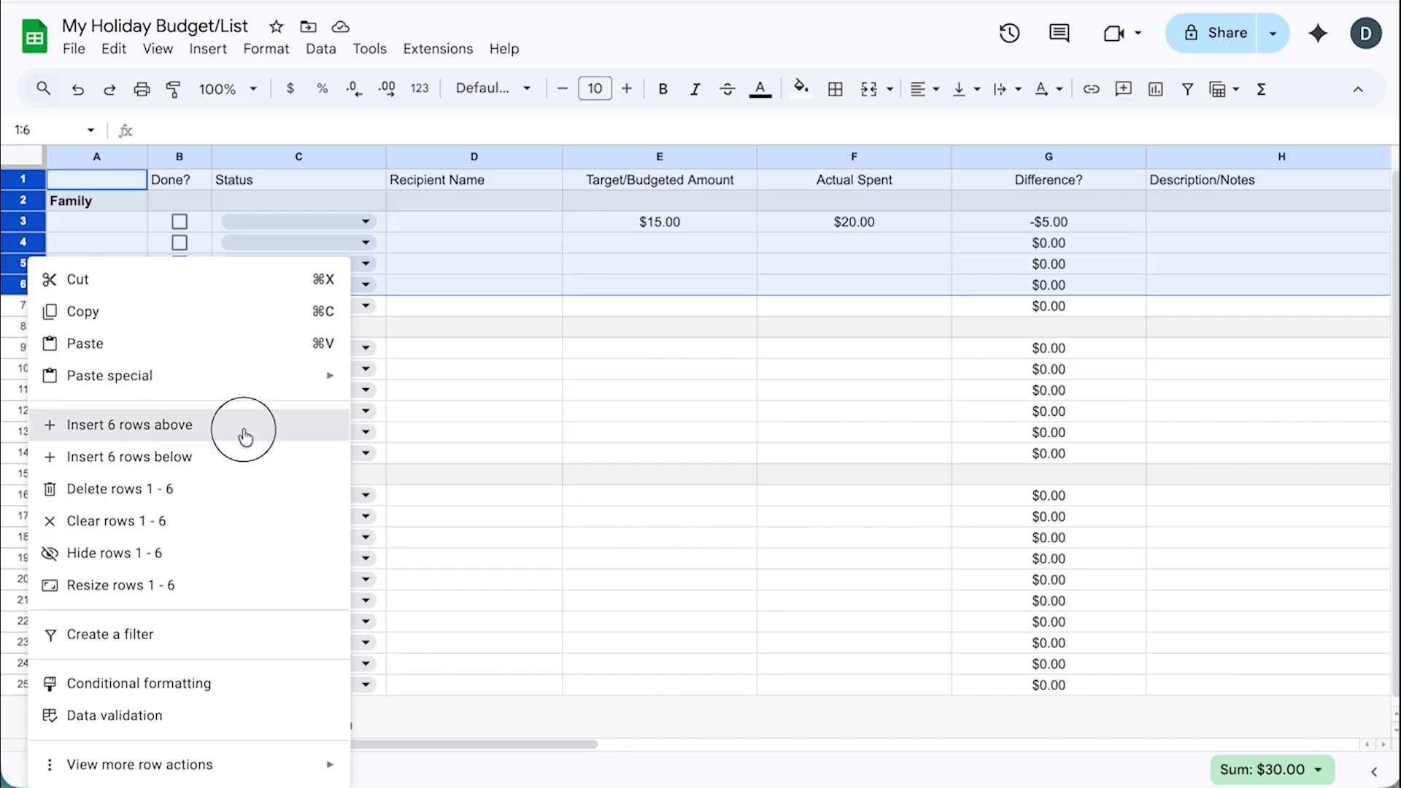
- Enter the summary labels Total Targeted/Budgeted, Total Actual Spent and Difference/Remaining? in D2:D4
click(445, 200)
text(Total)
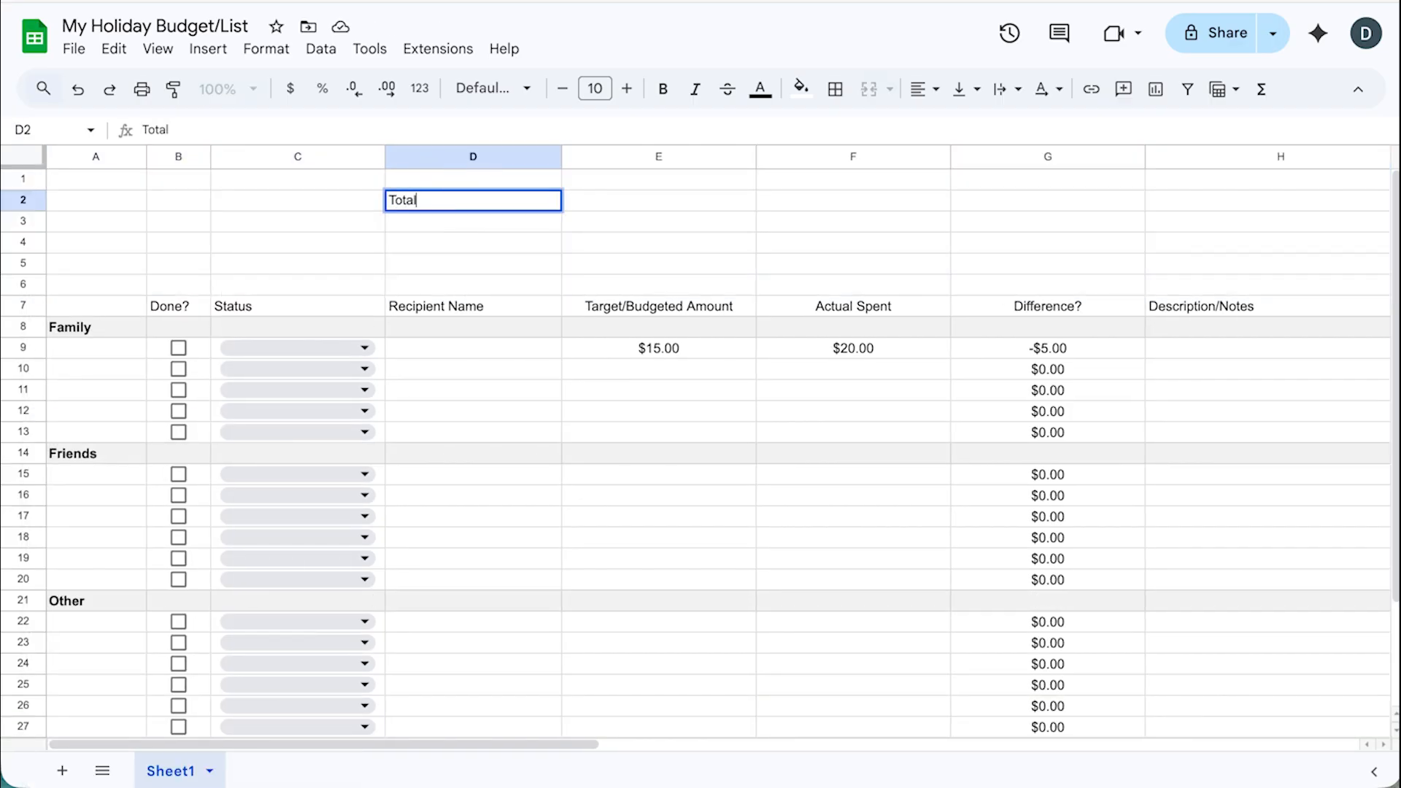
text( Targeted/Budgeted)
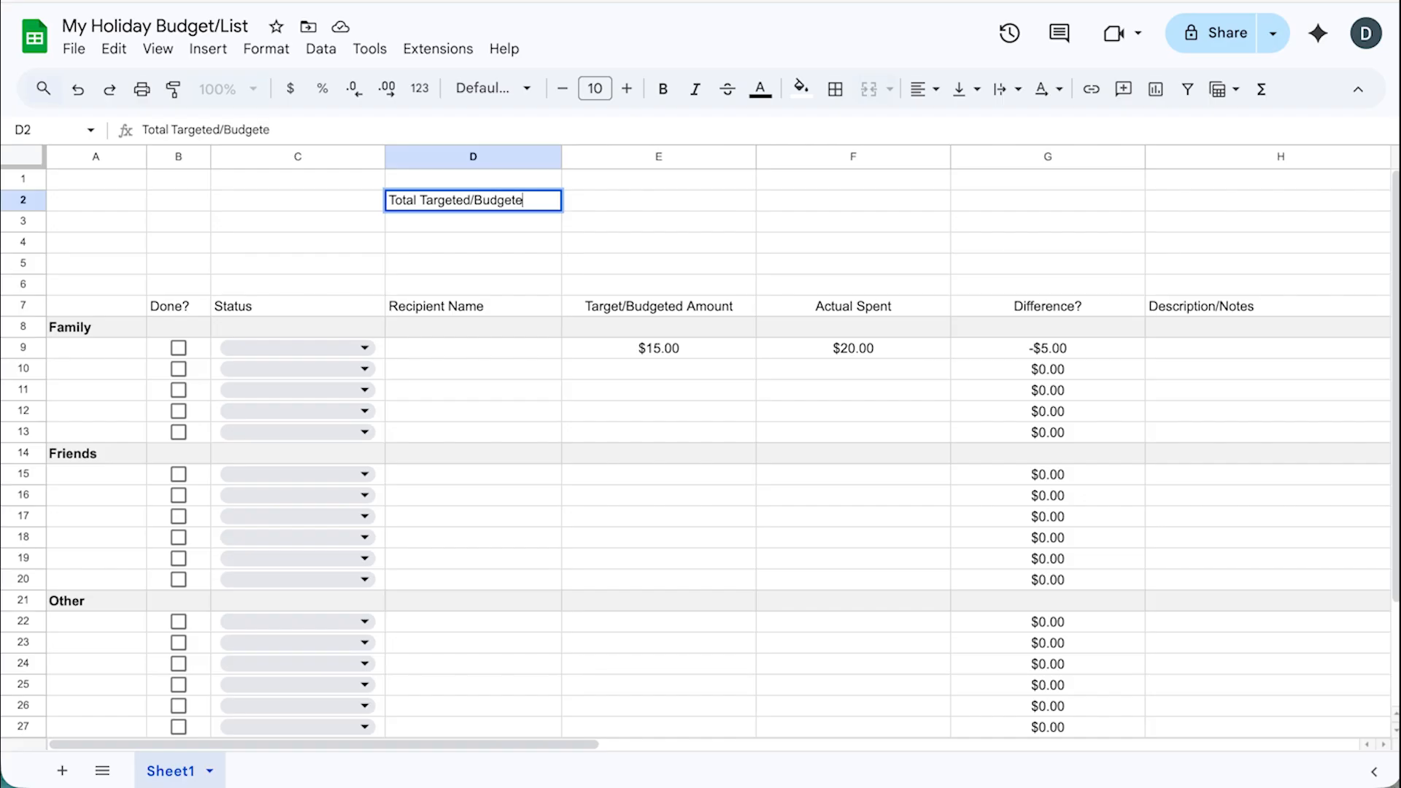
key(Return)
text(Total Actual Spent)
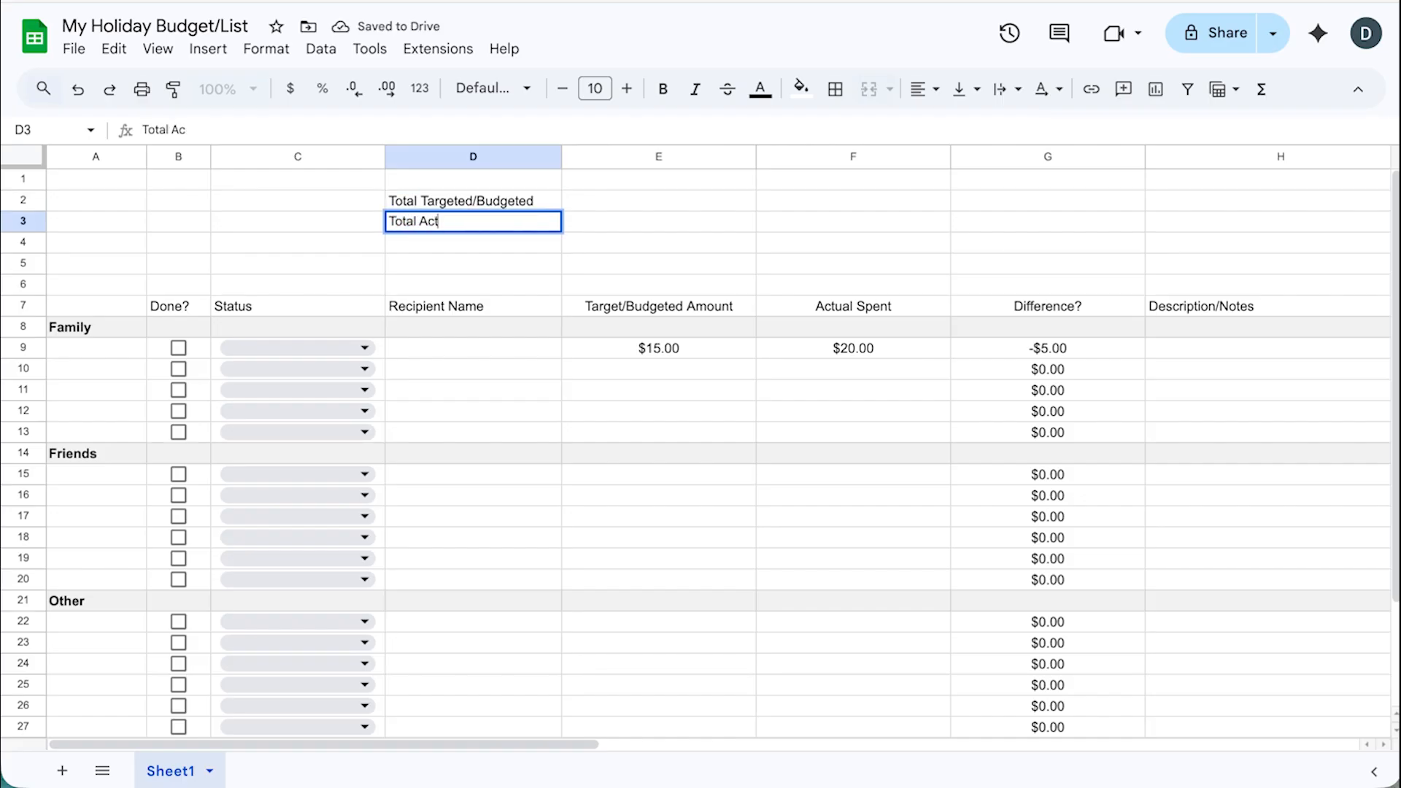
key(Return)
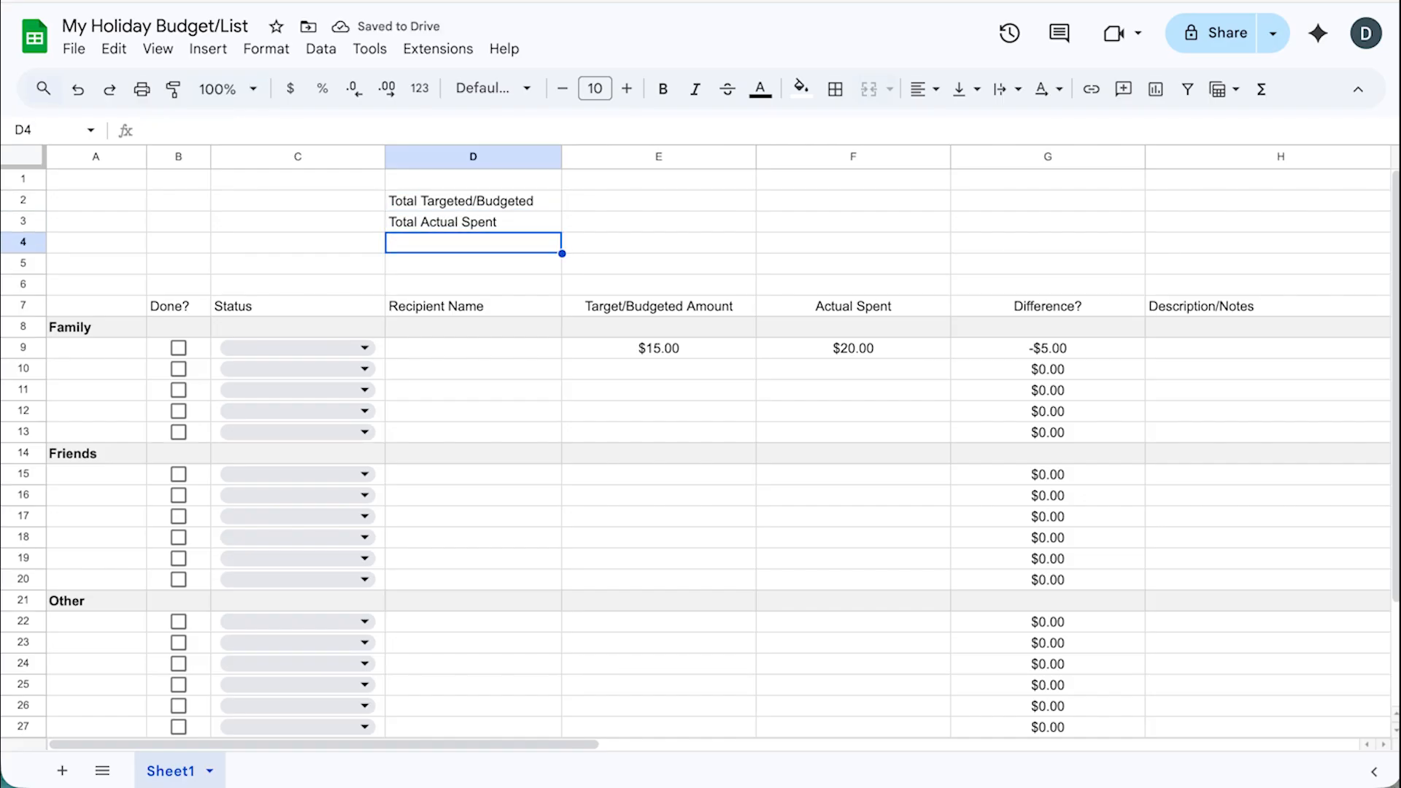
text(Difference)
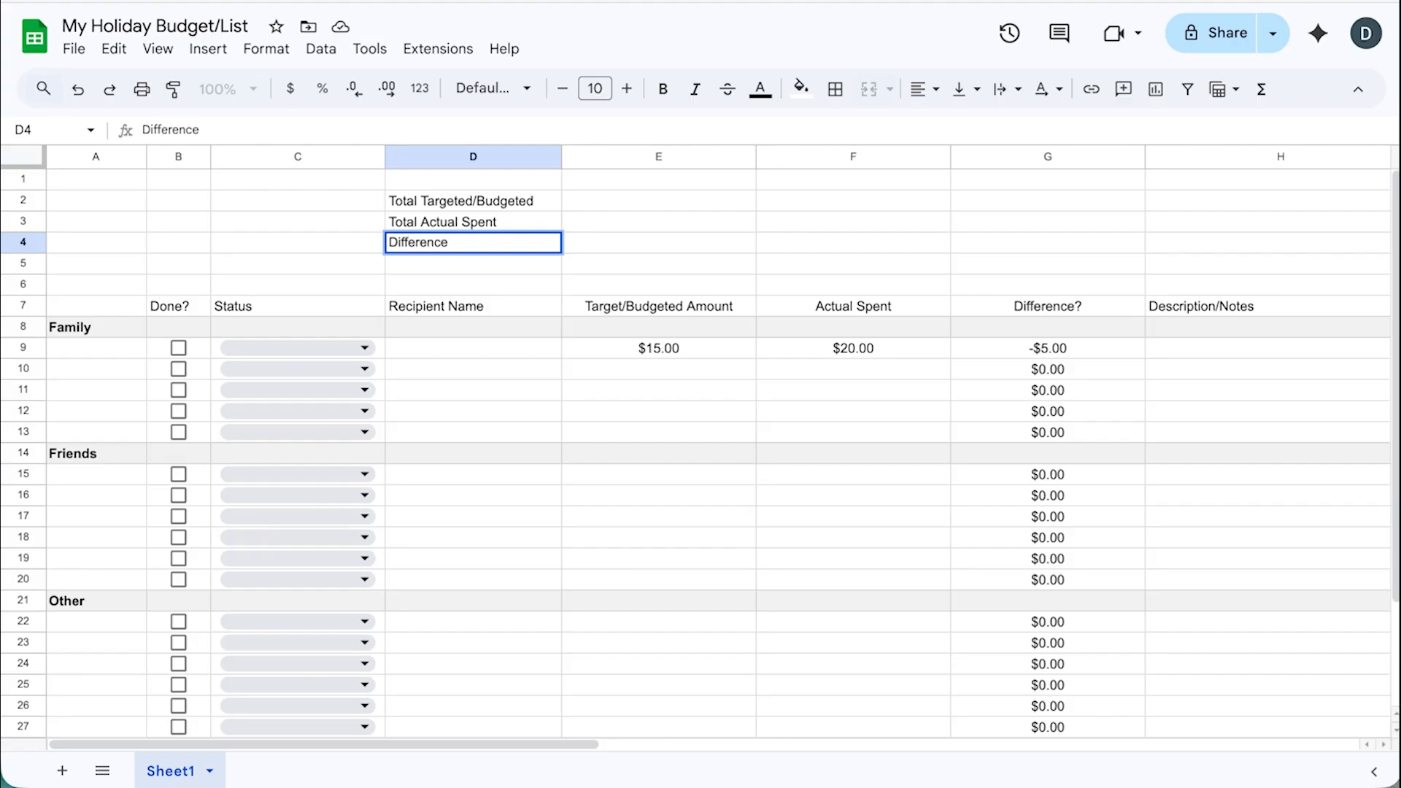
text(/Remaining?)
key(Return)
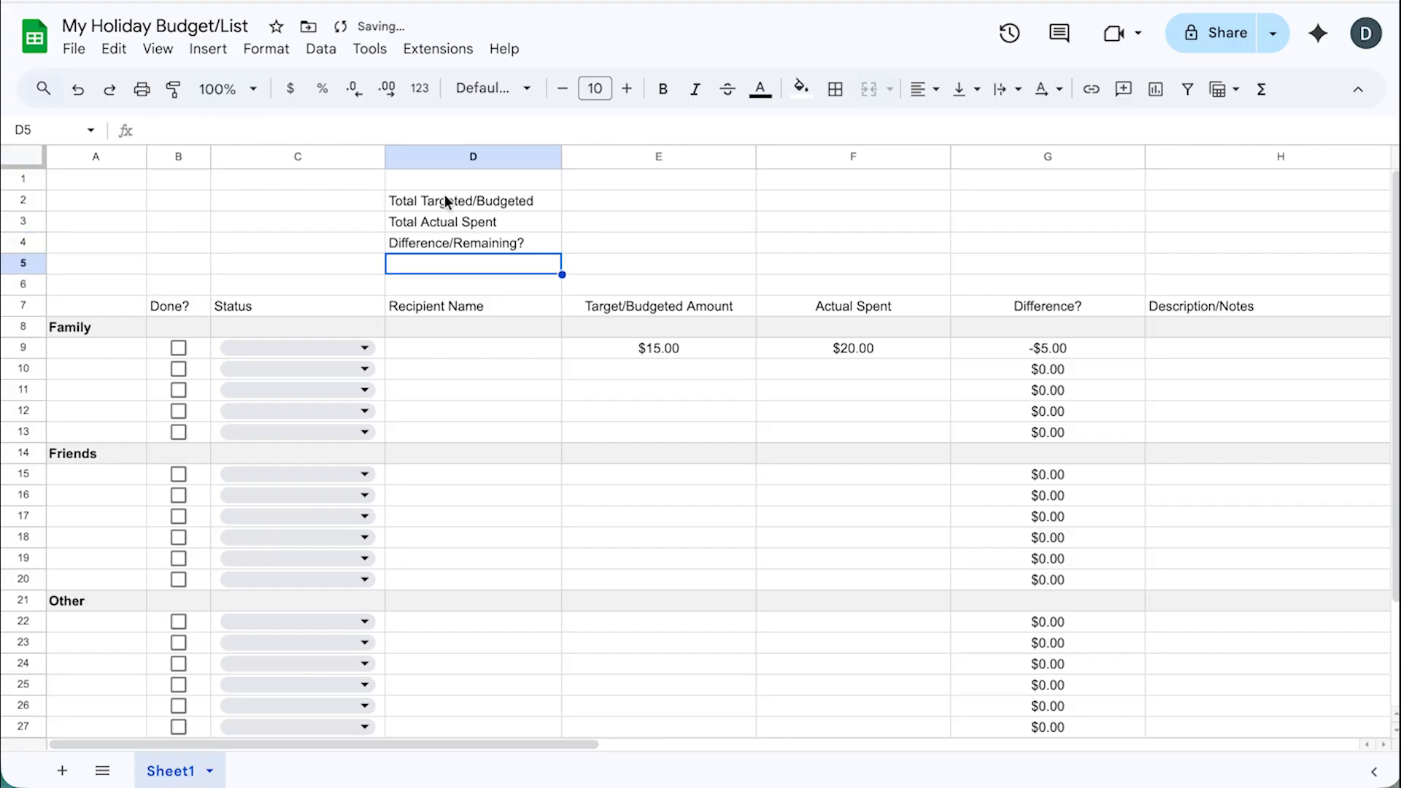
- Make the three summary labels in D2:D4 bold
click(629, 200)
drag(471, 200, 471, 243)
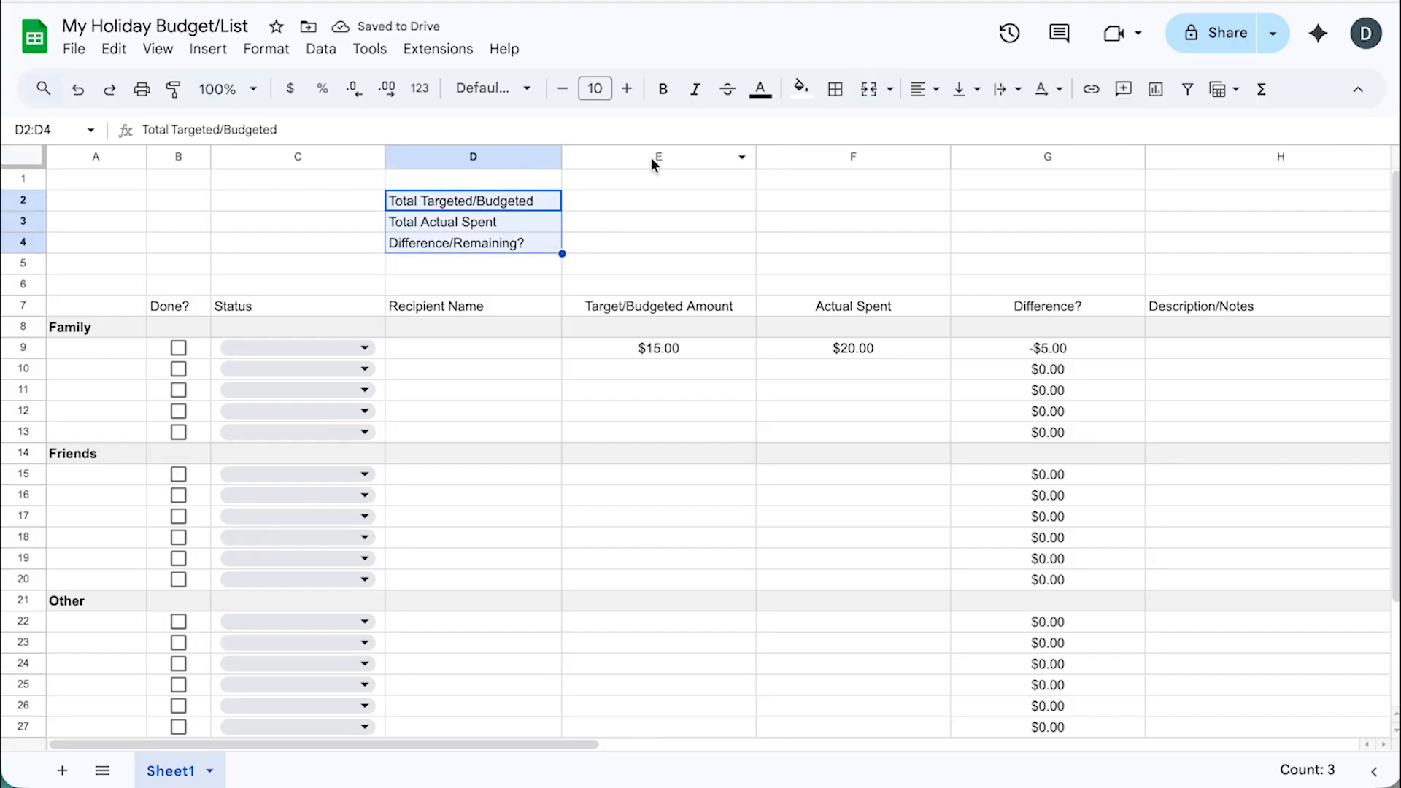
click(661, 88)
- Enter =SUM(E7:E31) in E2 to total the Target/Budgeted Amount column
click(580, 199)
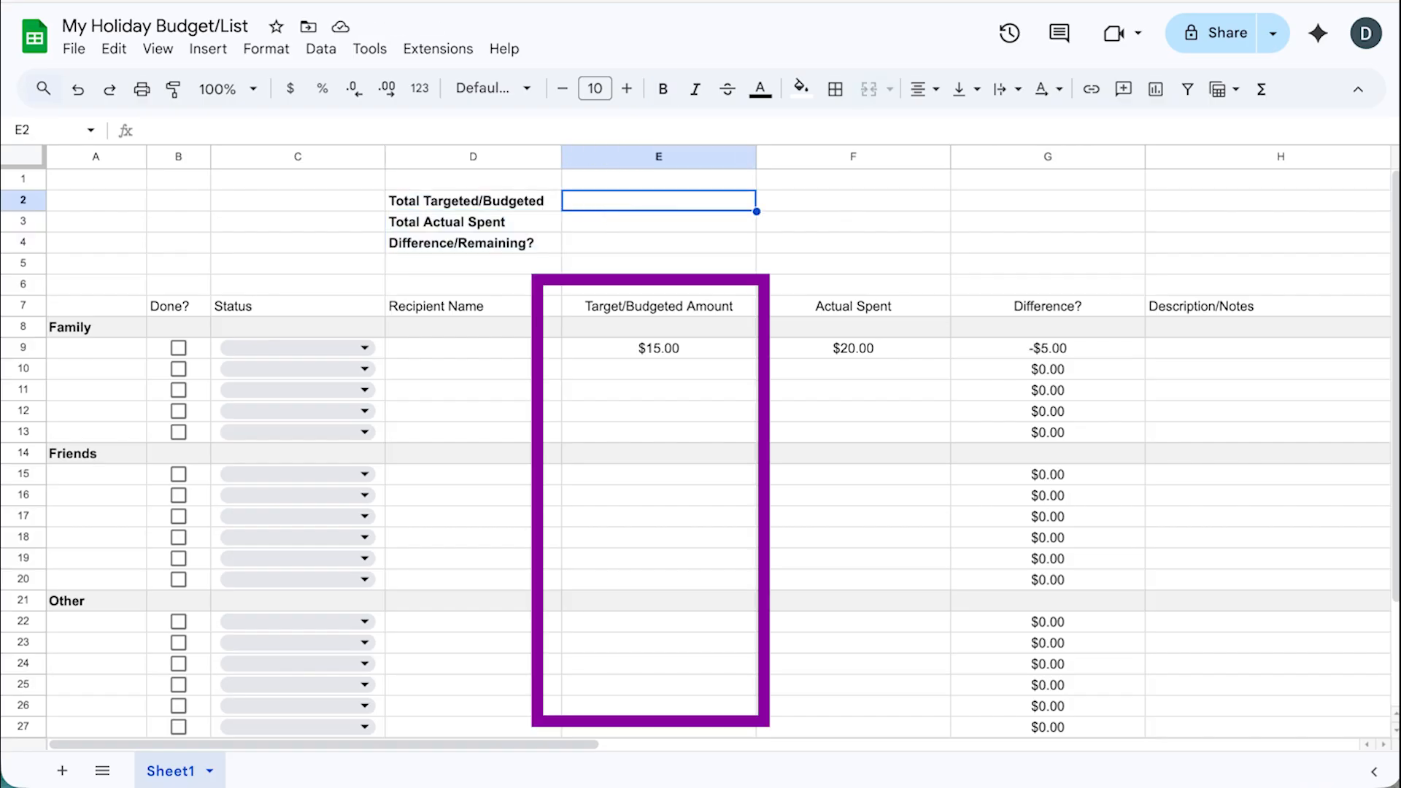
text(=)
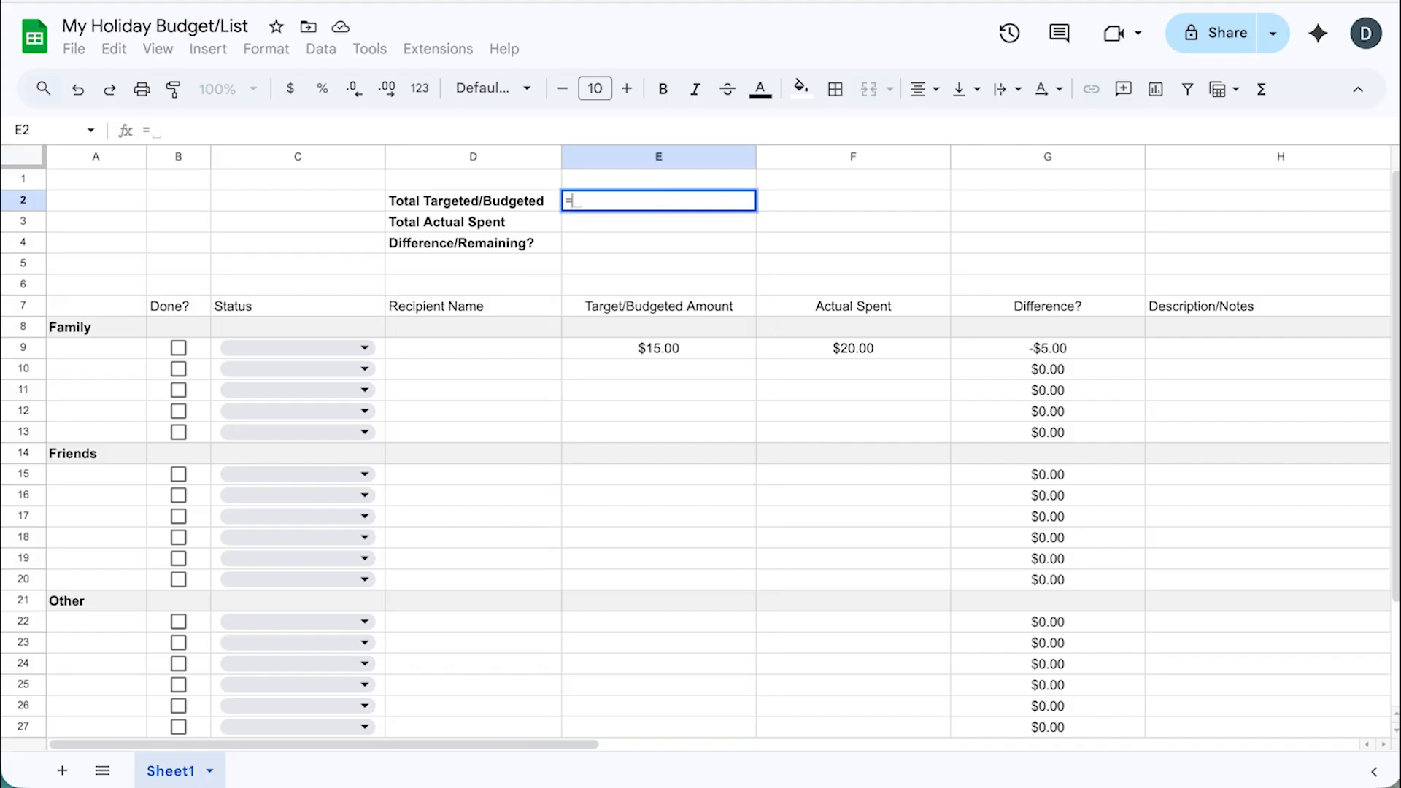
text(SUM()
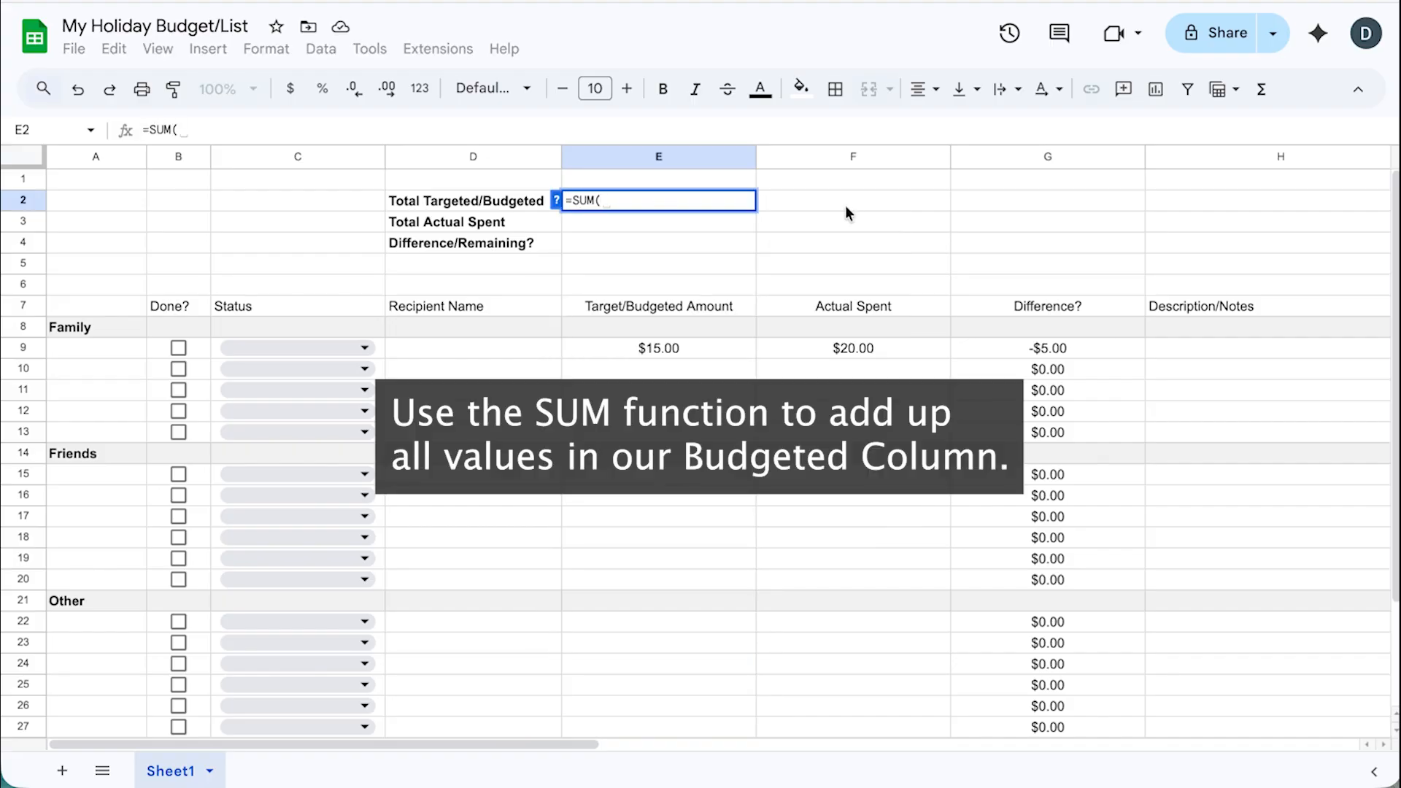
scroll(667, 325, down, 1)
click(659, 279)
drag(658, 280, 659, 730)
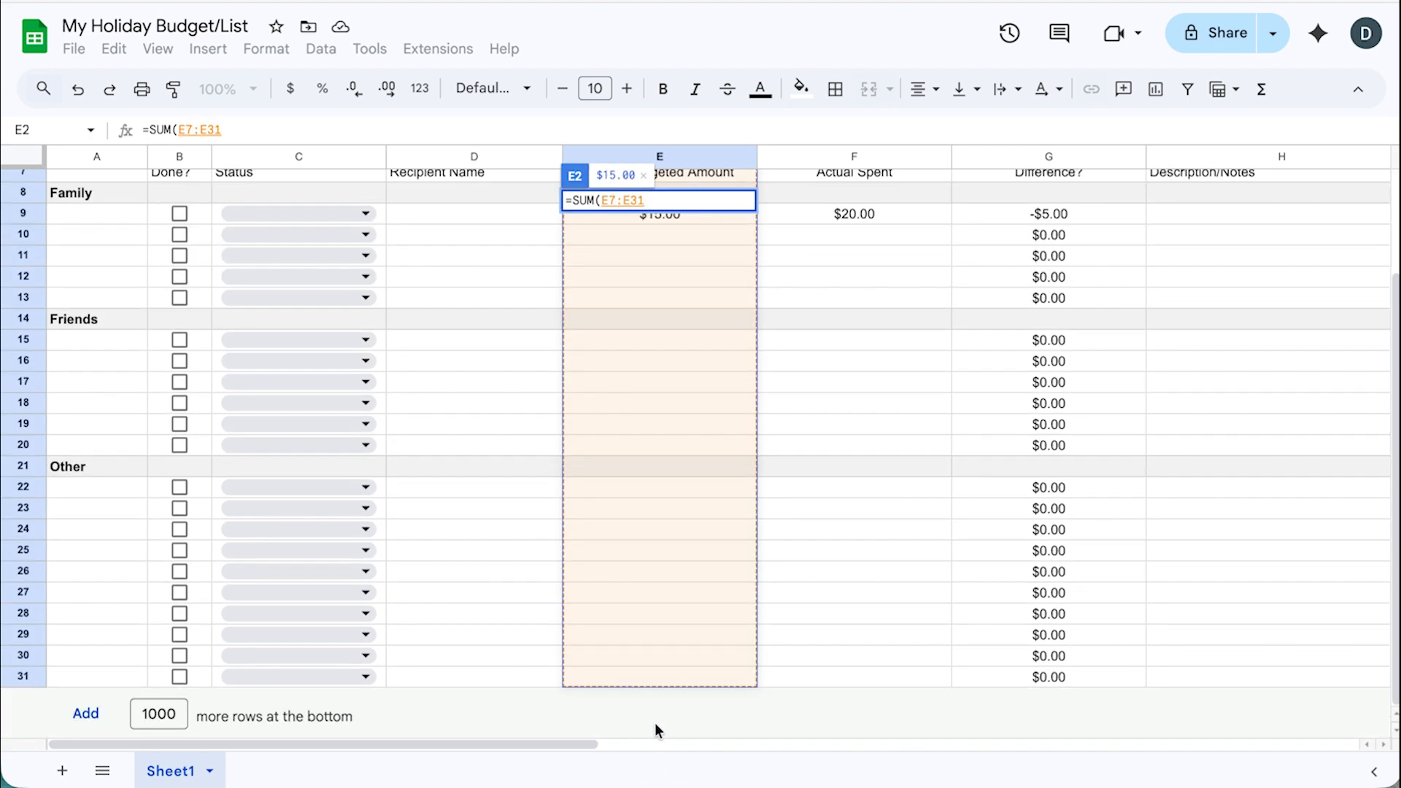
text())
key(Return)
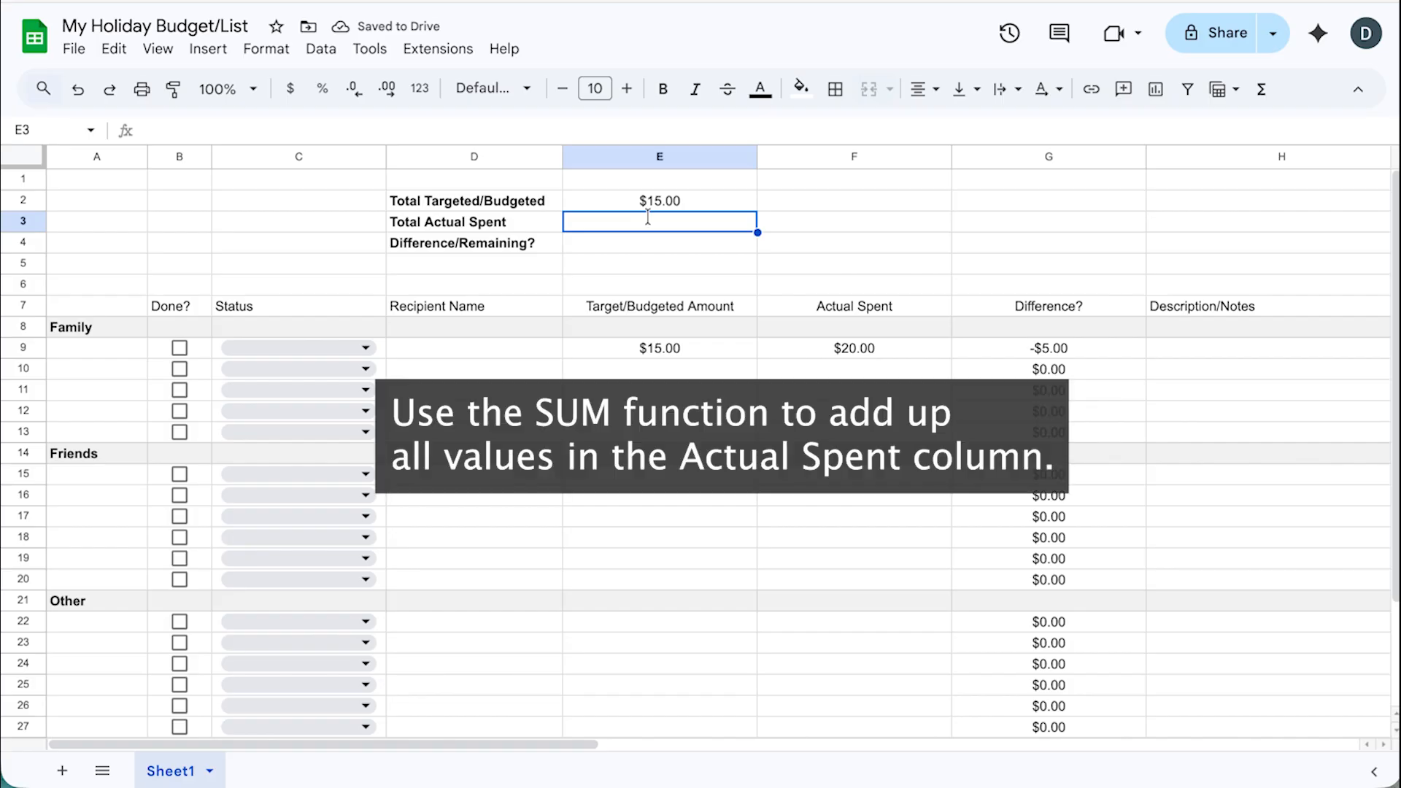
- Enter =SUM(F7:F31) in E3 to total the Actual Spent column and dismiss the suggested autofill
text(=SUM()
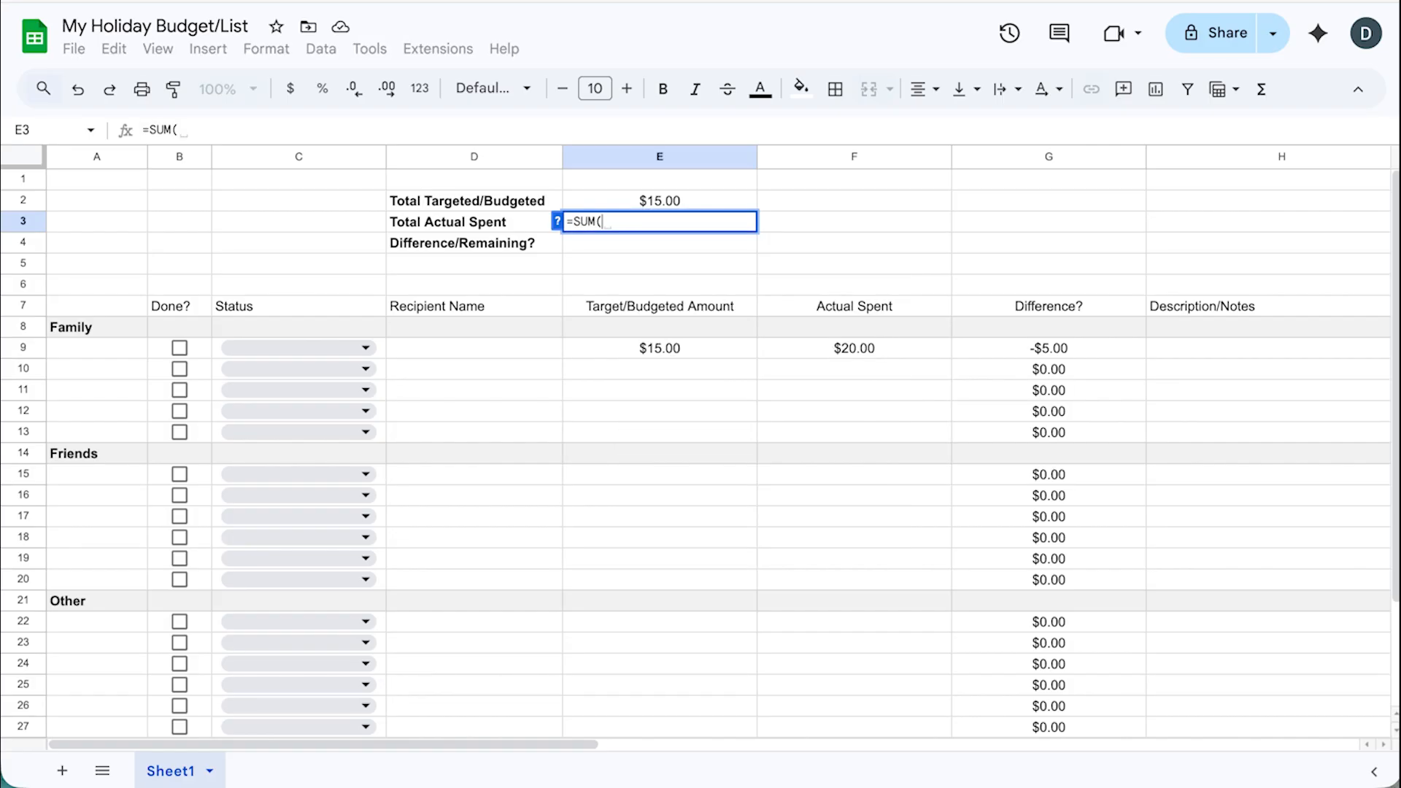
drag(865, 304, 854, 730)
scroll(747, 559, up, 1)
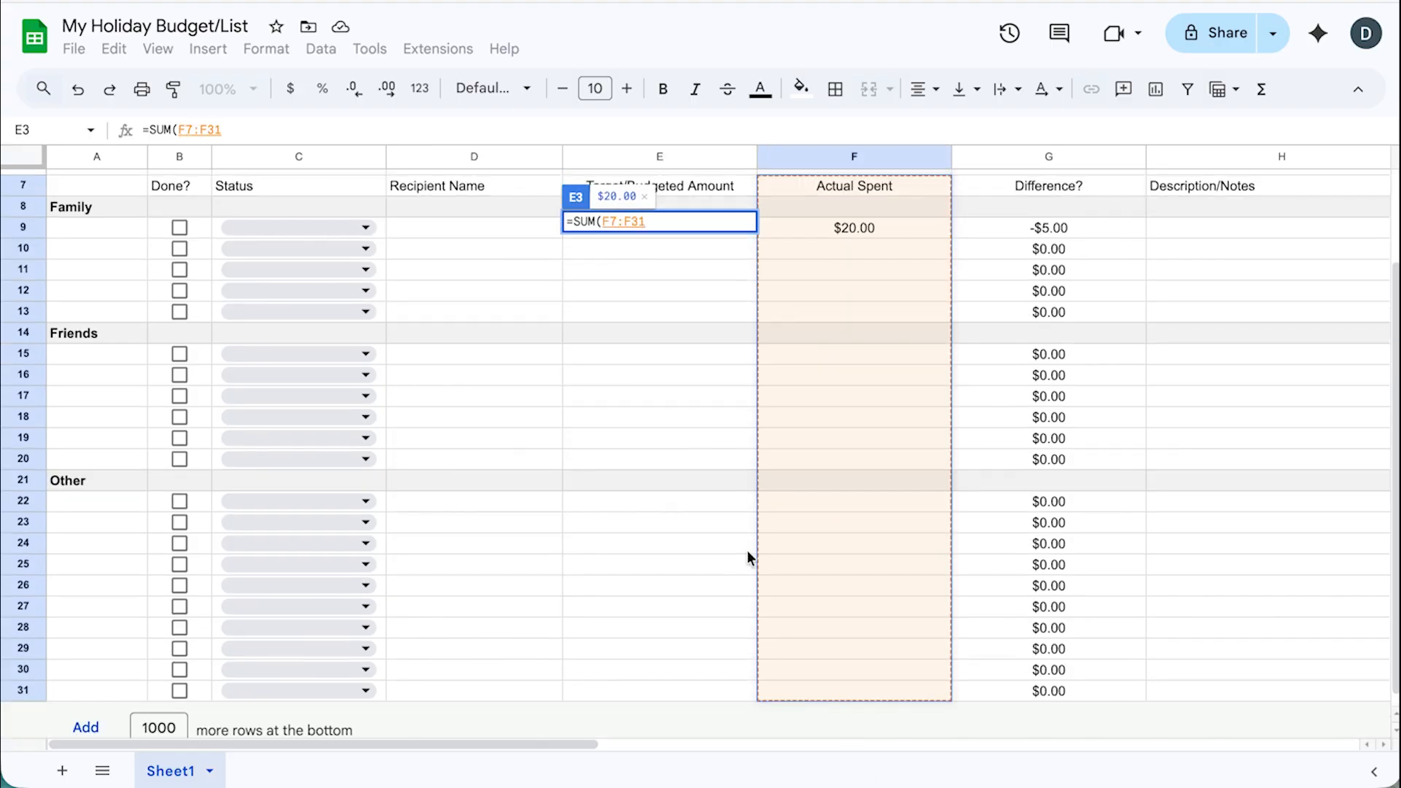
text())
key(Return)
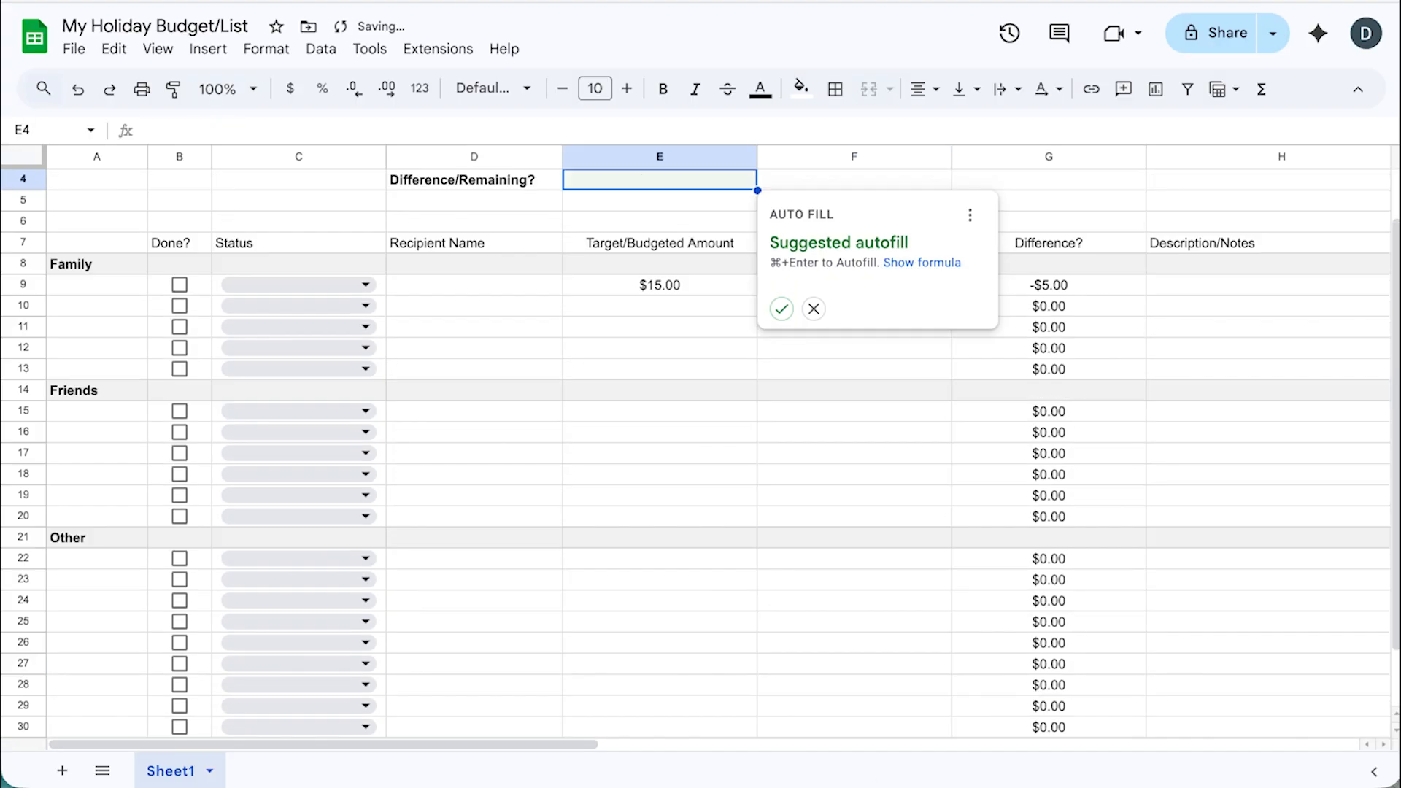
scroll(748, 452, up, 3)
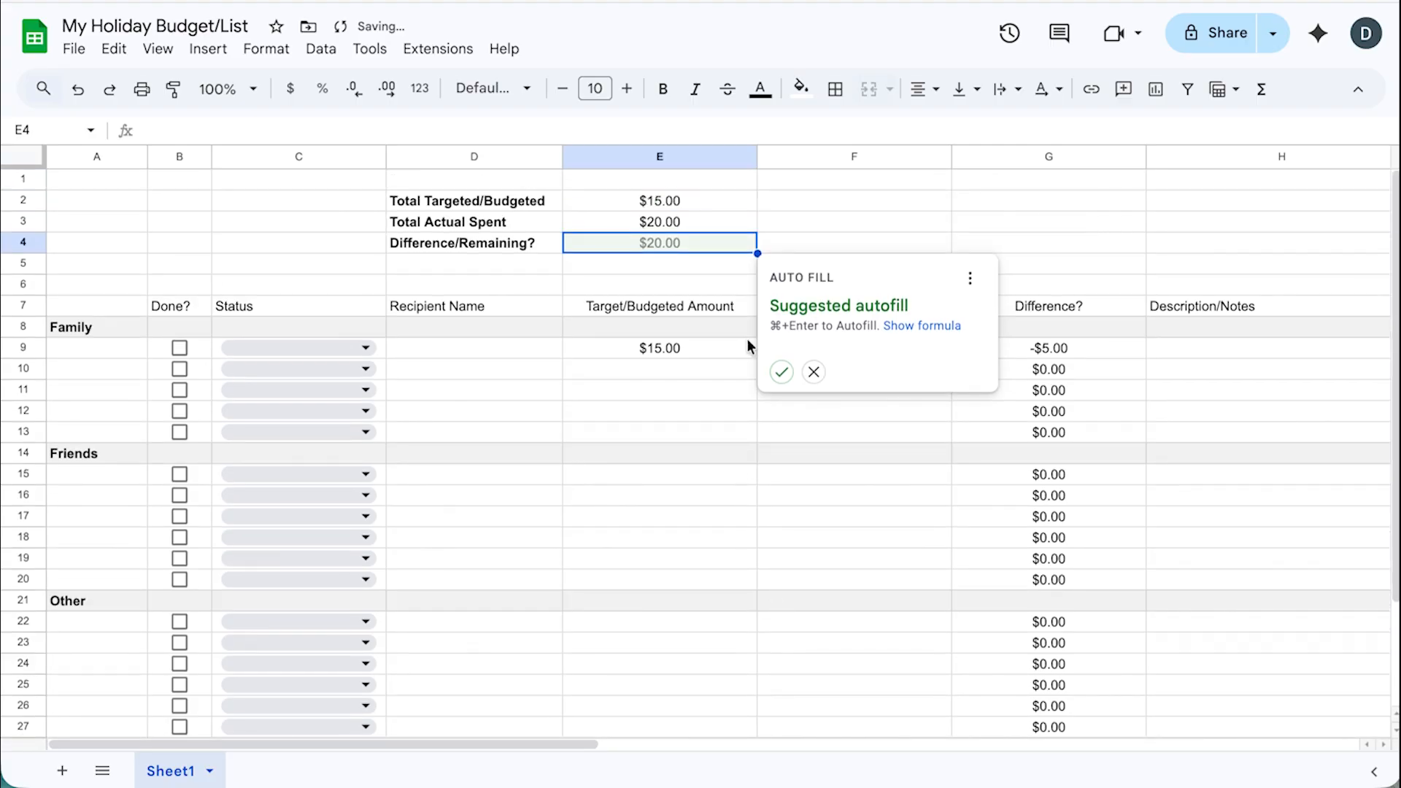
click(814, 371)
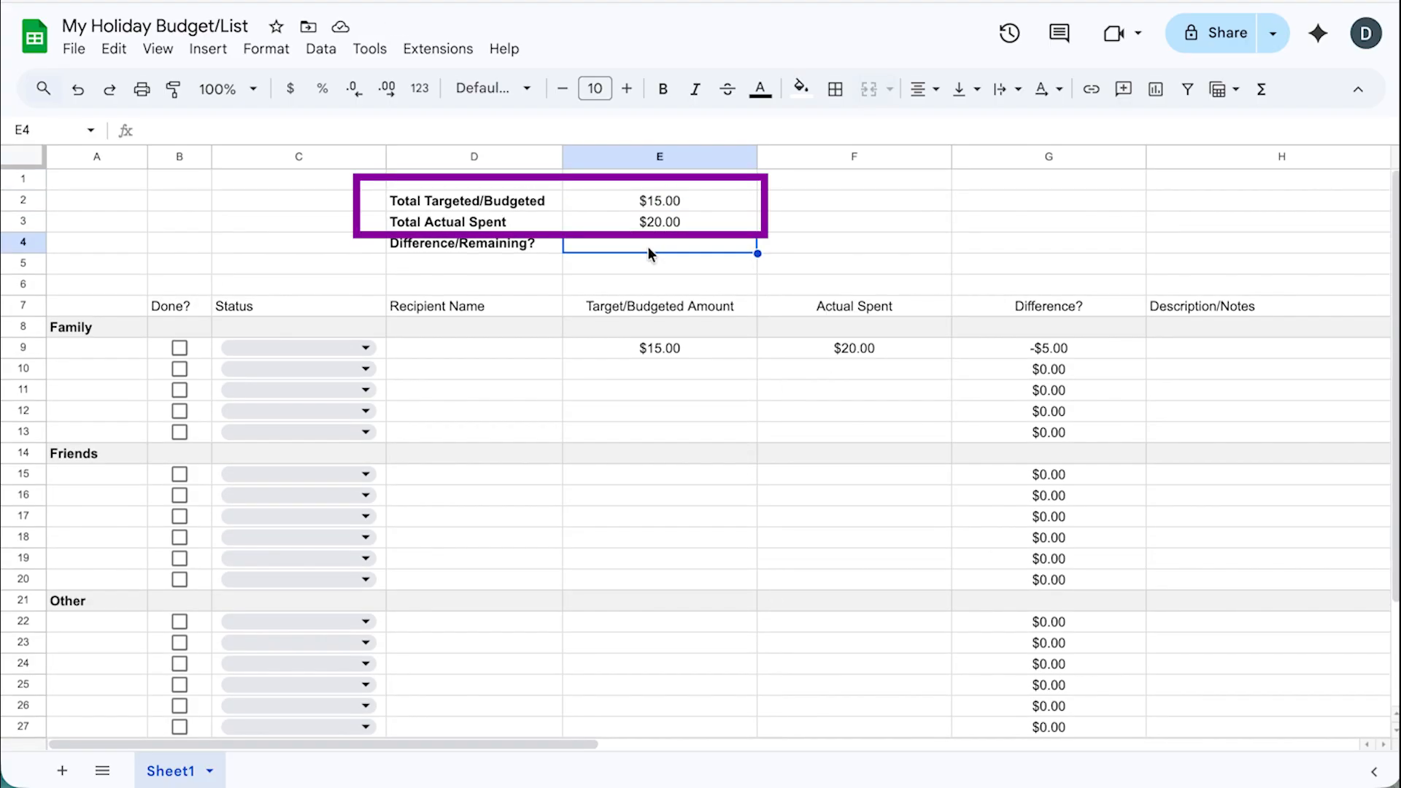
- Enter =E2-E3 in E4 to calculate the difference between the total budgeted and the total actually spent
text(=)
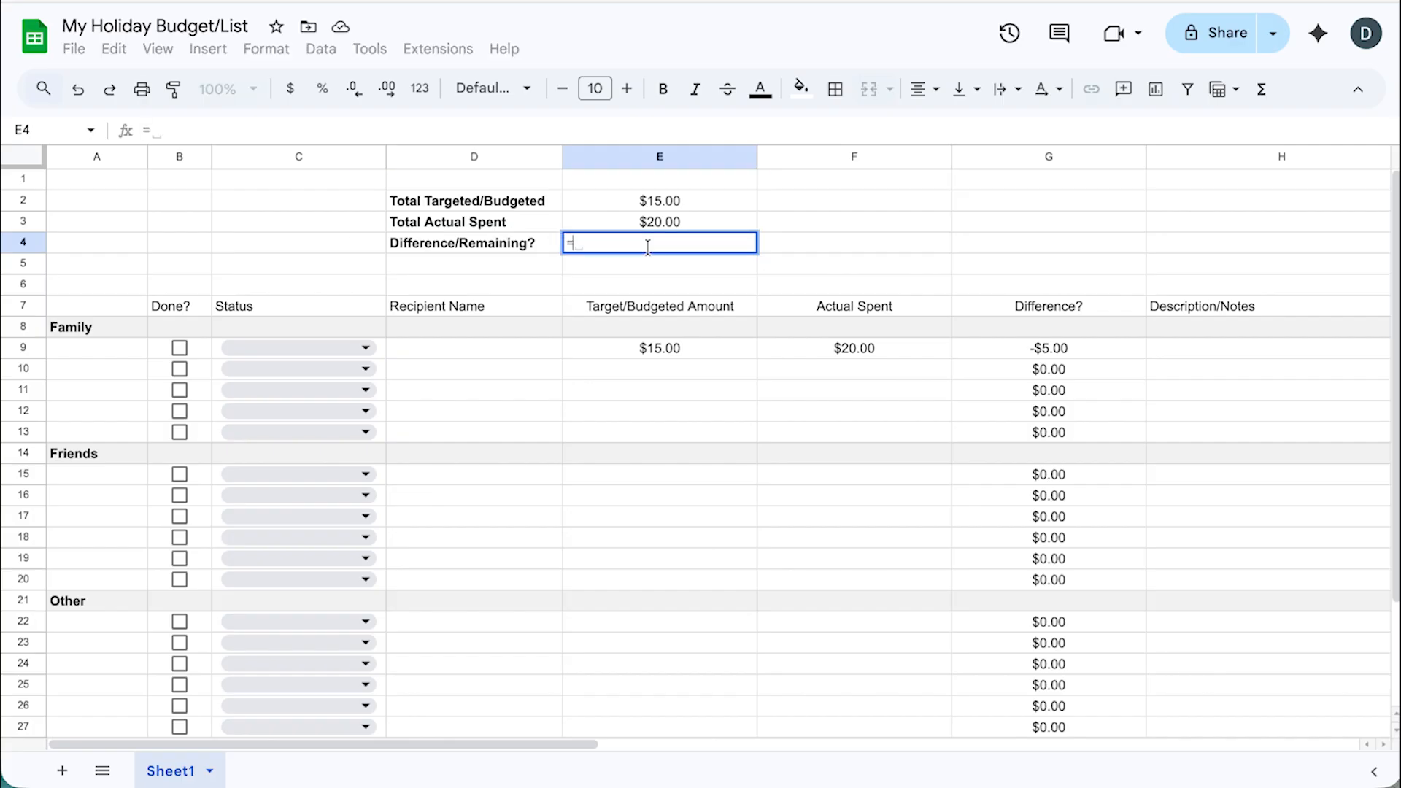
click(694, 200)
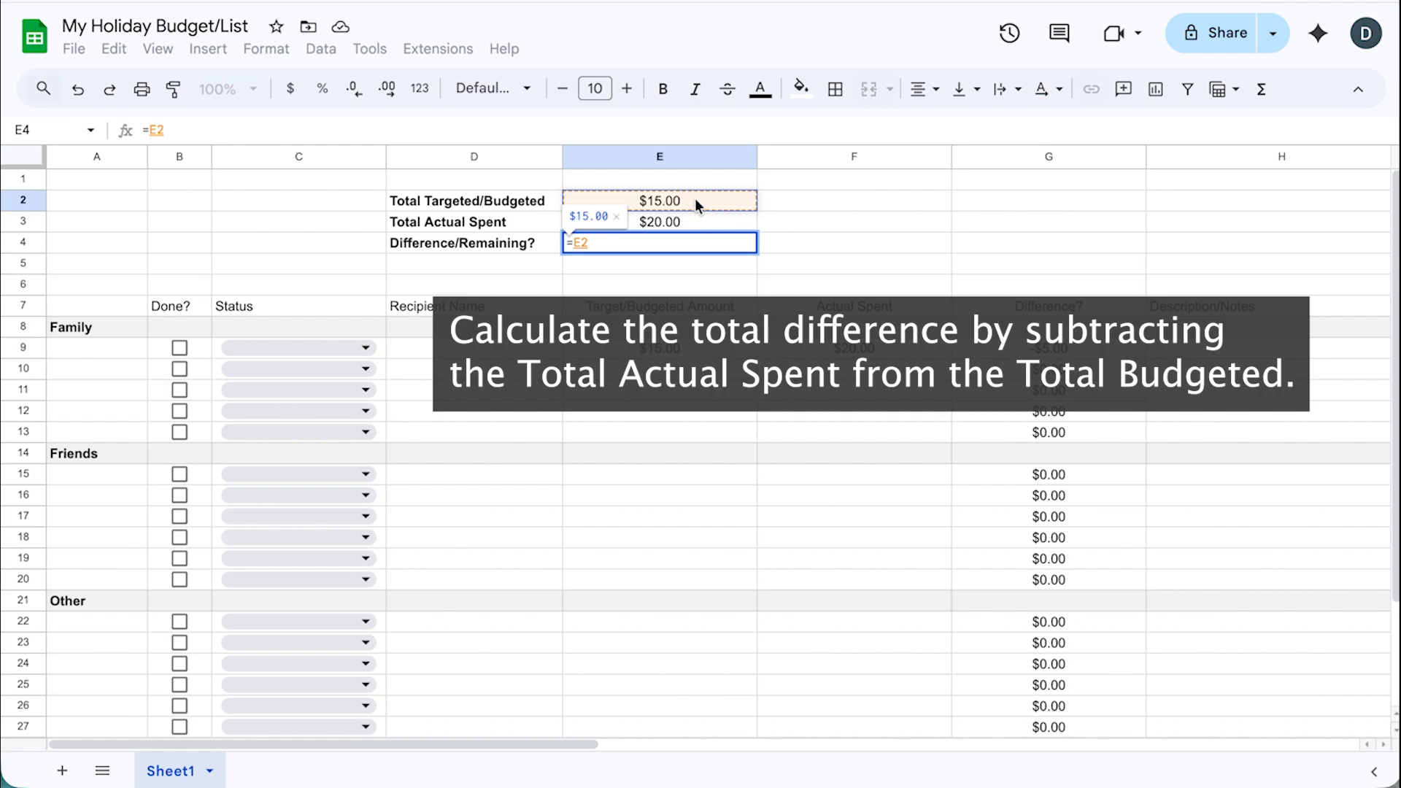
text(-)
click(705, 228)
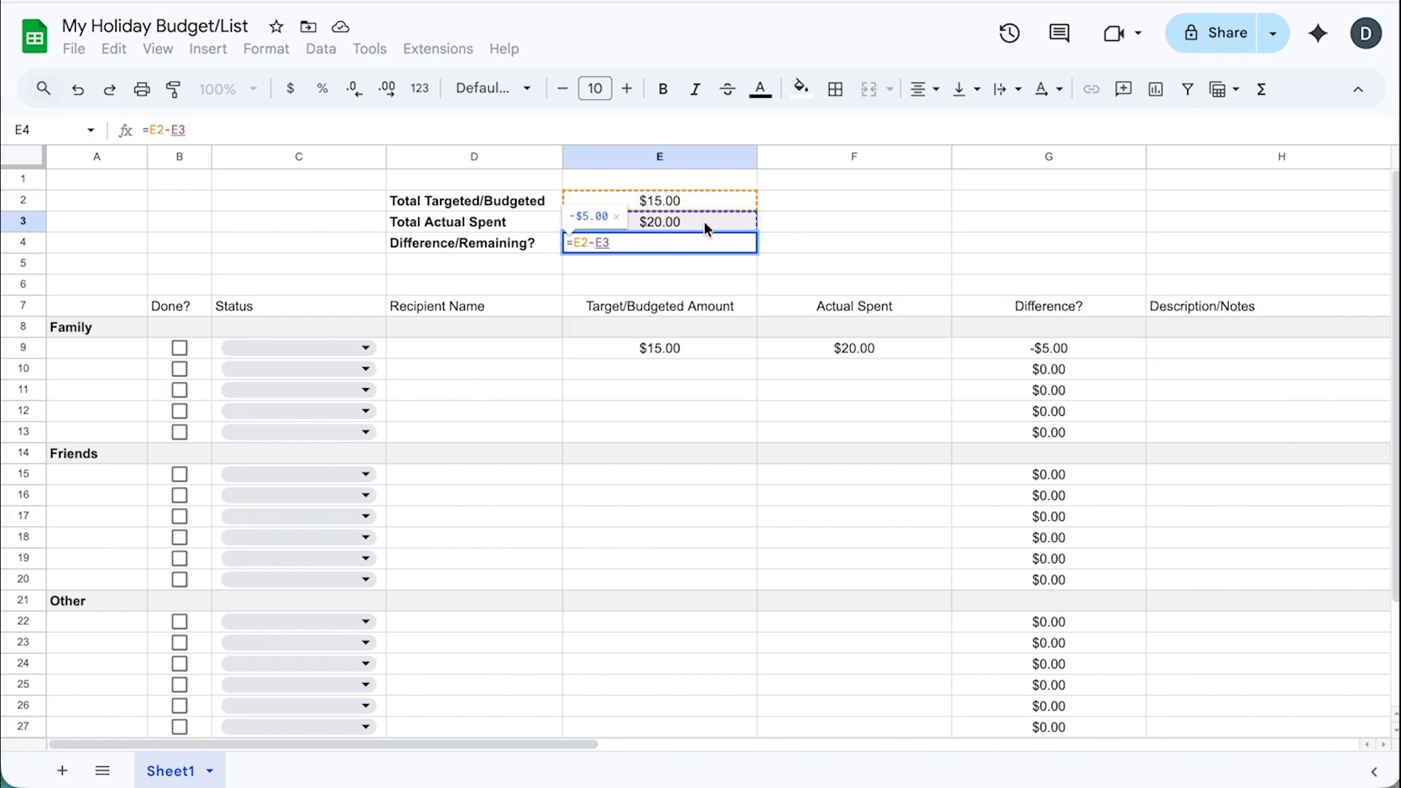
key(Return)
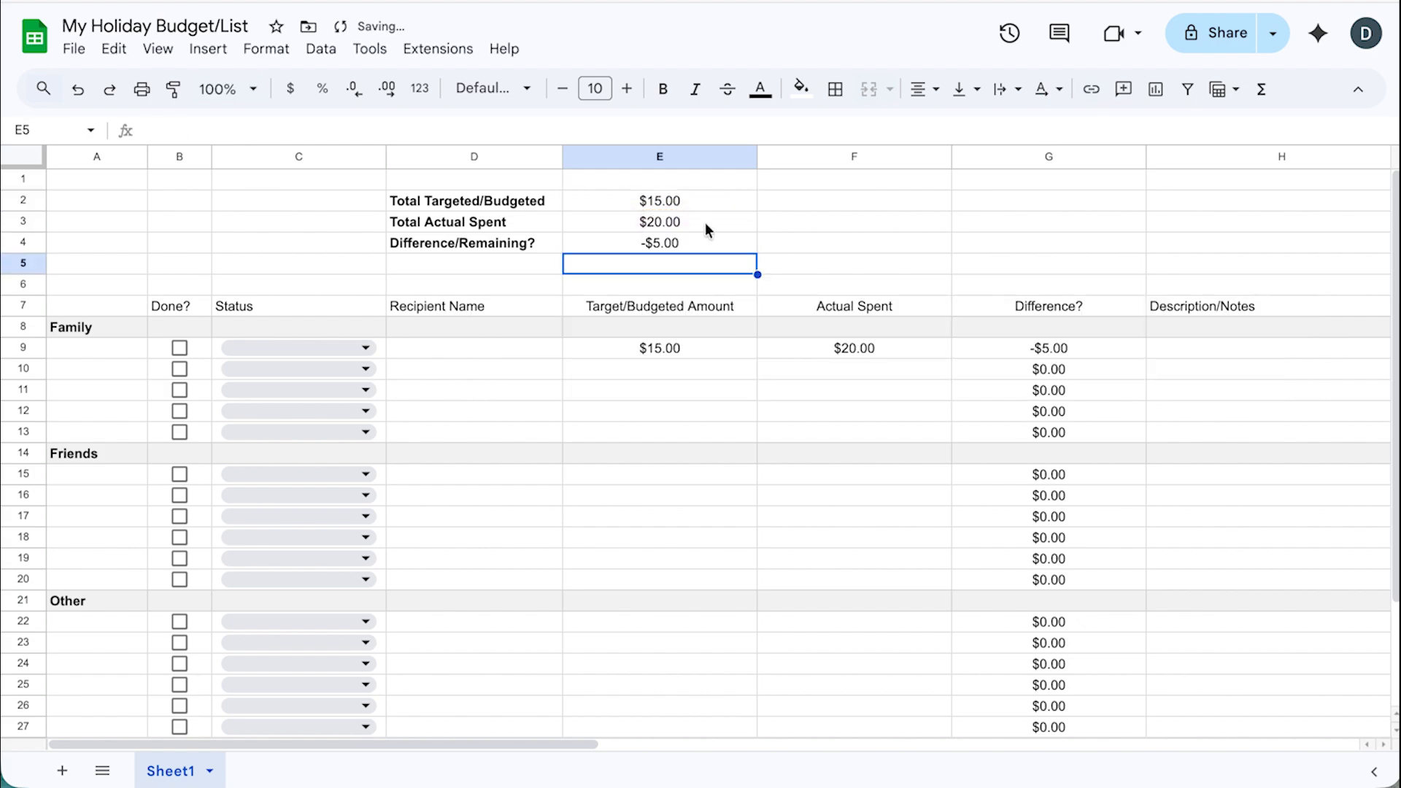
click(767, 246)
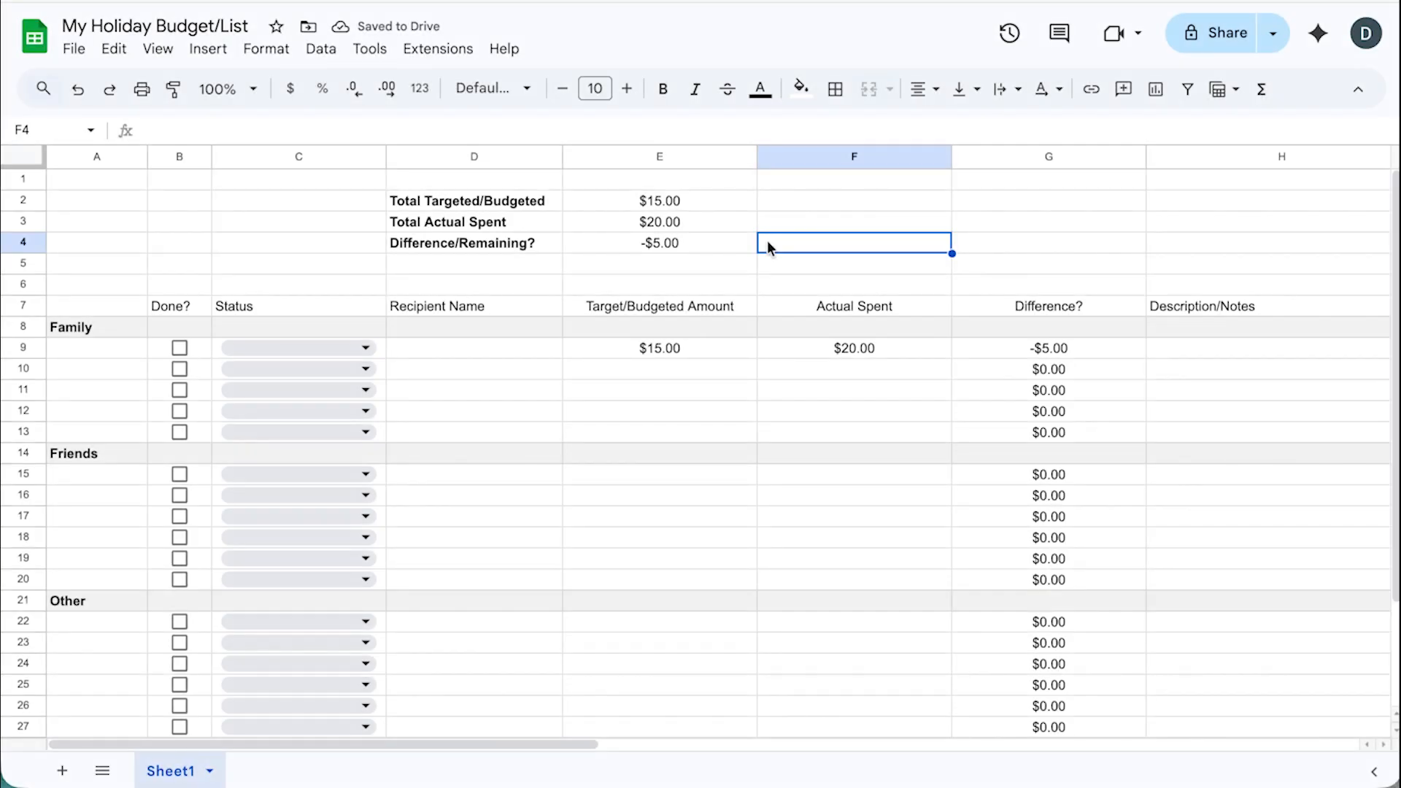
- Enter the Family recipients Sister, Mom, Dad, Aunt and Cousin in D9:D13
click(475, 349)
text(Sister)
key(Return)
text(Mom)
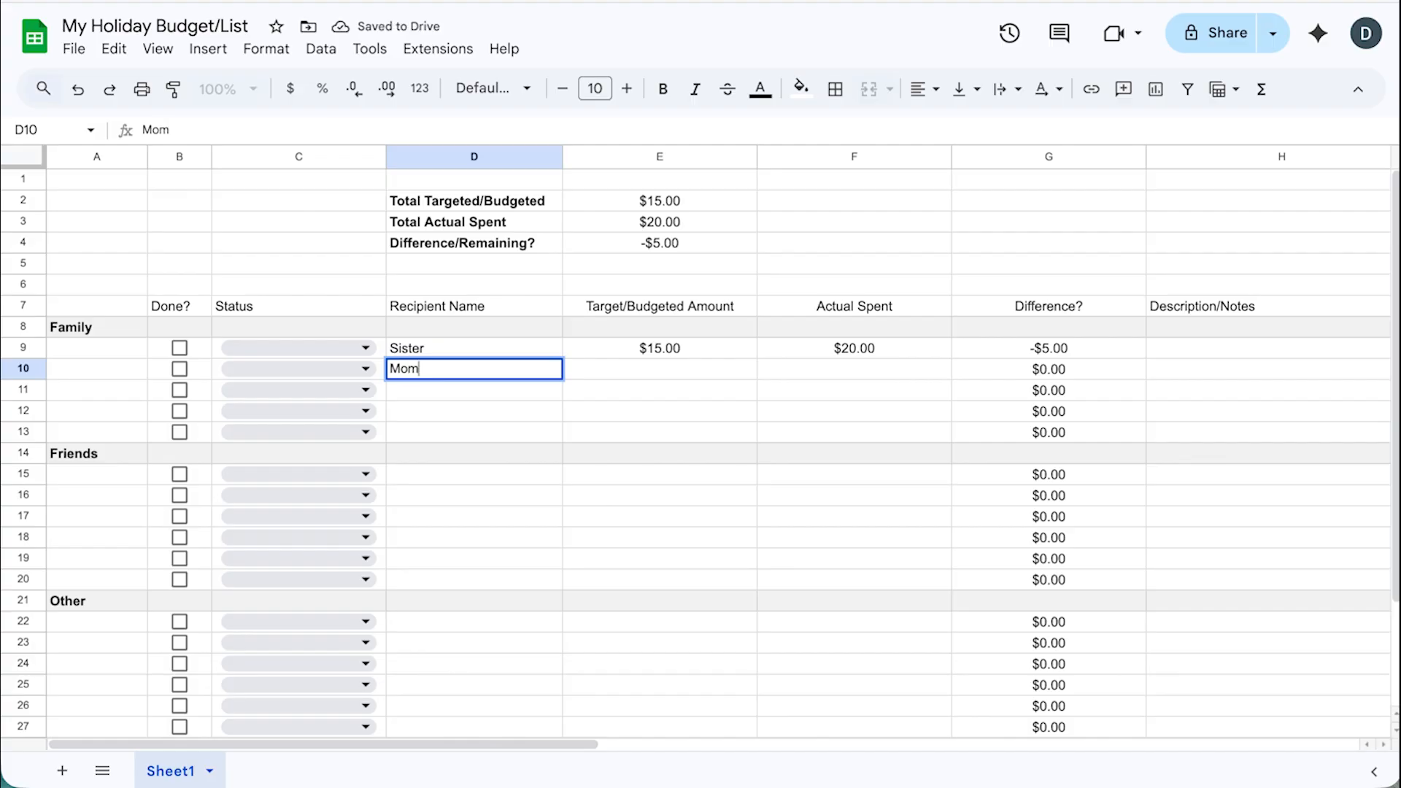
key(Return)
text(Dad)
key(Return)
text(Aunt)
key(Return)
text(Cousin)
key(Return)
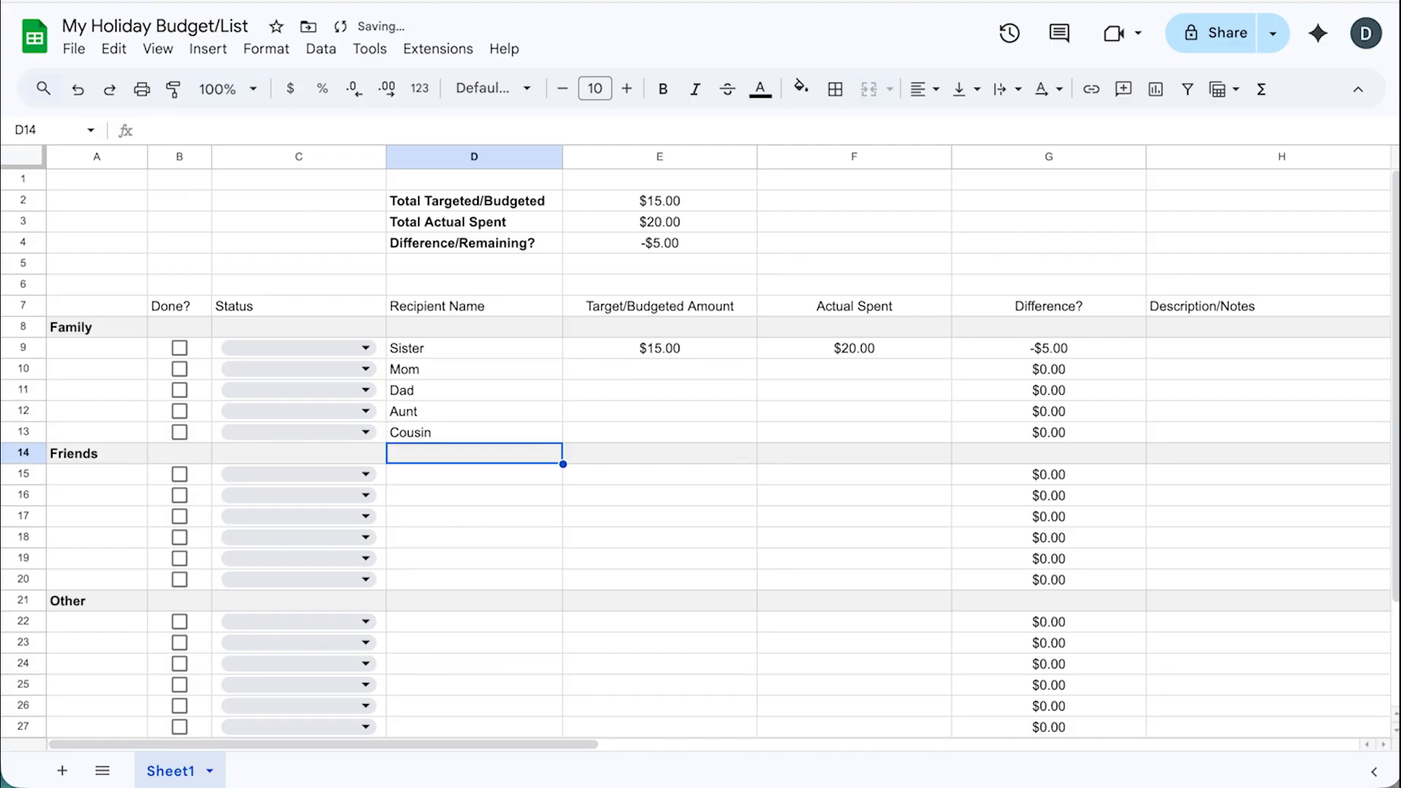
- Enter target amounts of 35, 25, 25 and 10 for Mom, Dad, Aunt and Cousin in E10:E13
click(679, 364)
text(35)
key(Return)
text(25)
key(Return)
text(25)
key(Return)
text(10)
key(Return)
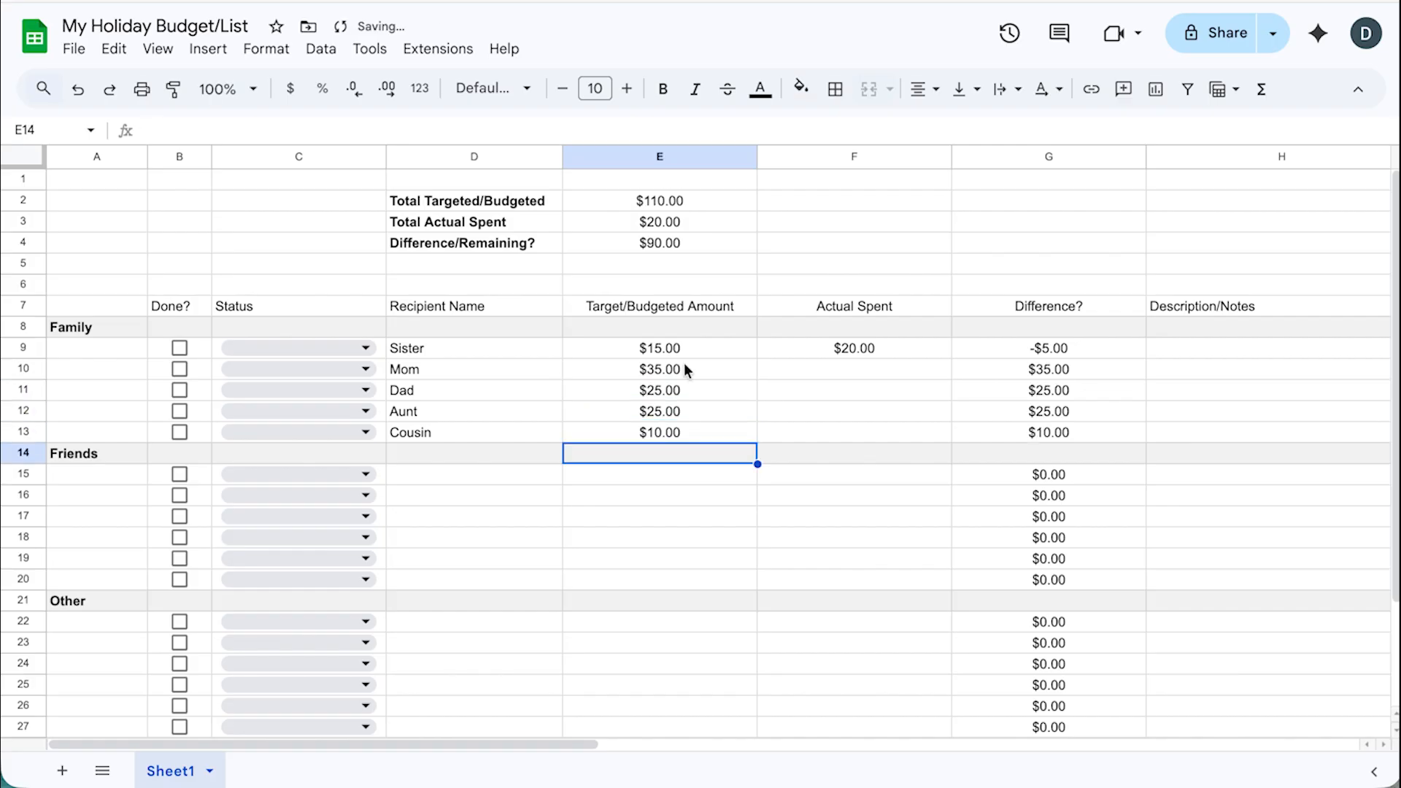
- Enter actual spent amounts of 40, 22 and 19 for Mom, Dad and Aunt in F10:F12
click(847, 367)
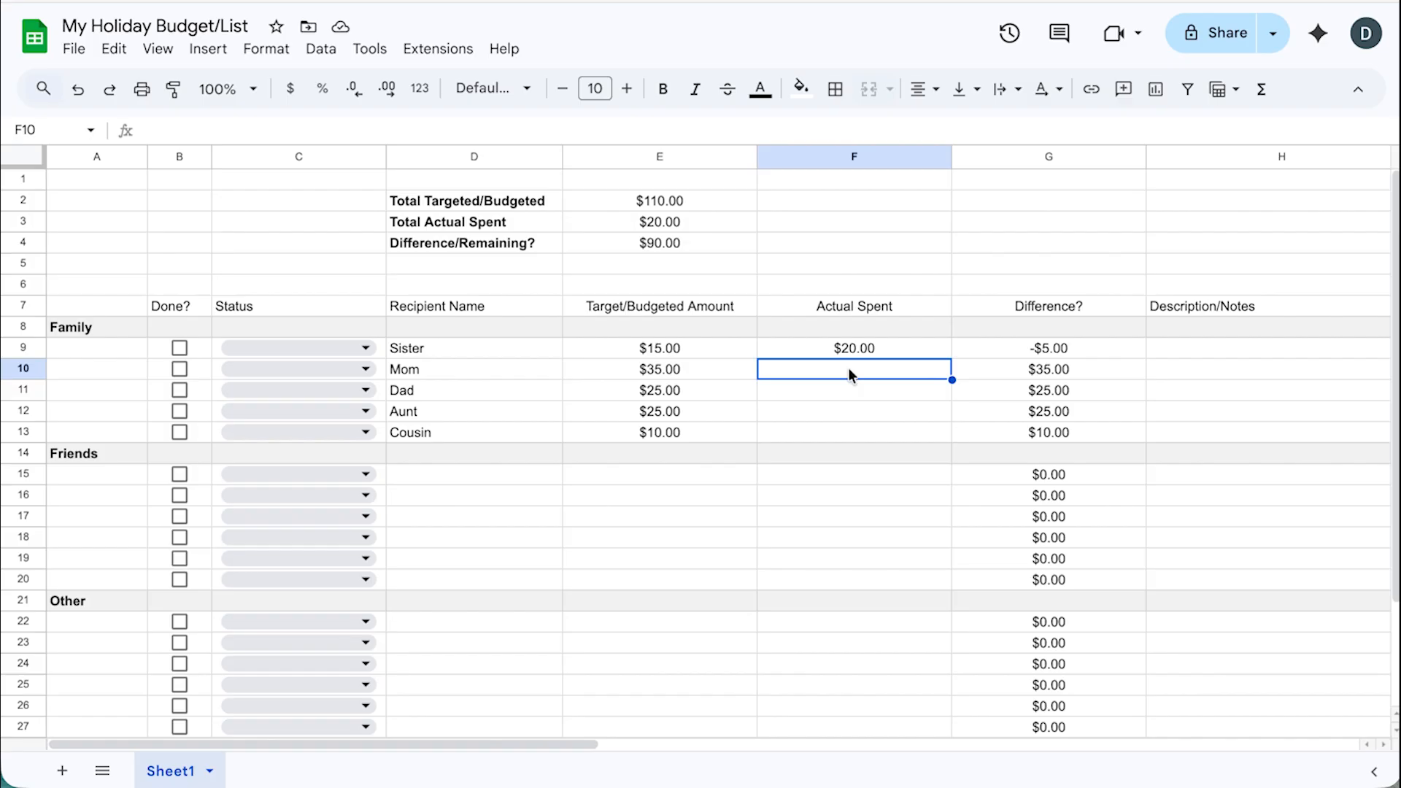
text(40)
key(Return)
text(22)
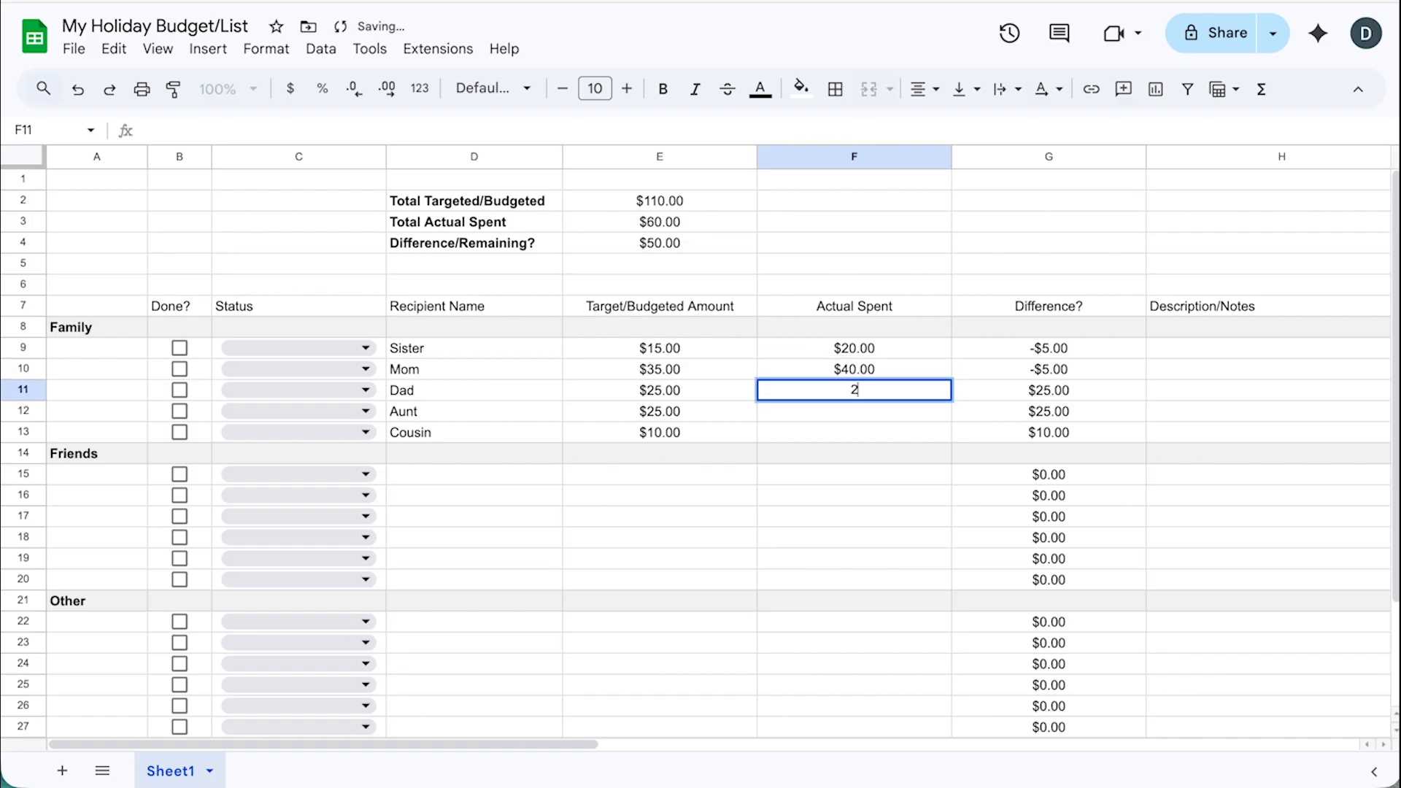
key(Return)
text(19)
key(Return)
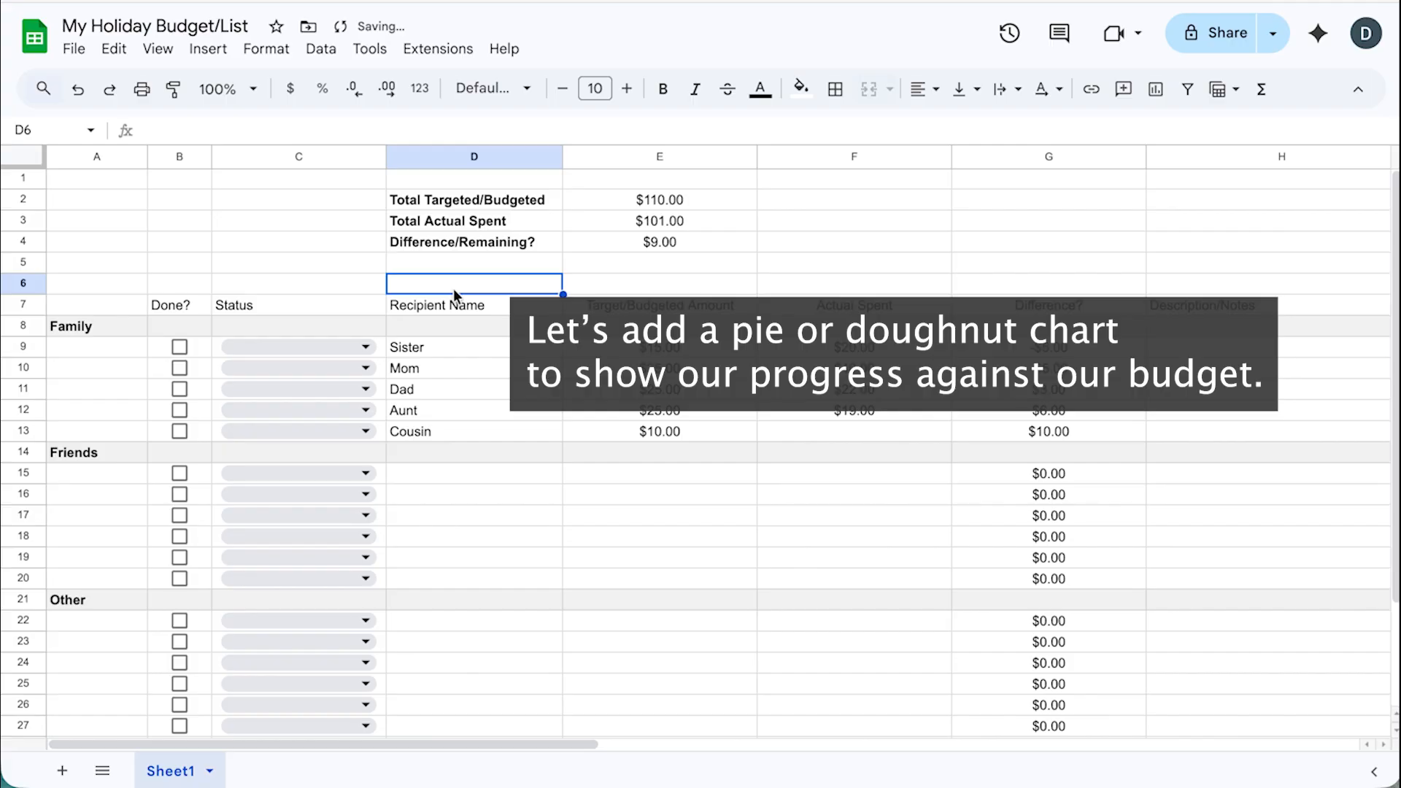
- Insert a doughnut chart and move it down clear of the summary cells
click(208, 51)
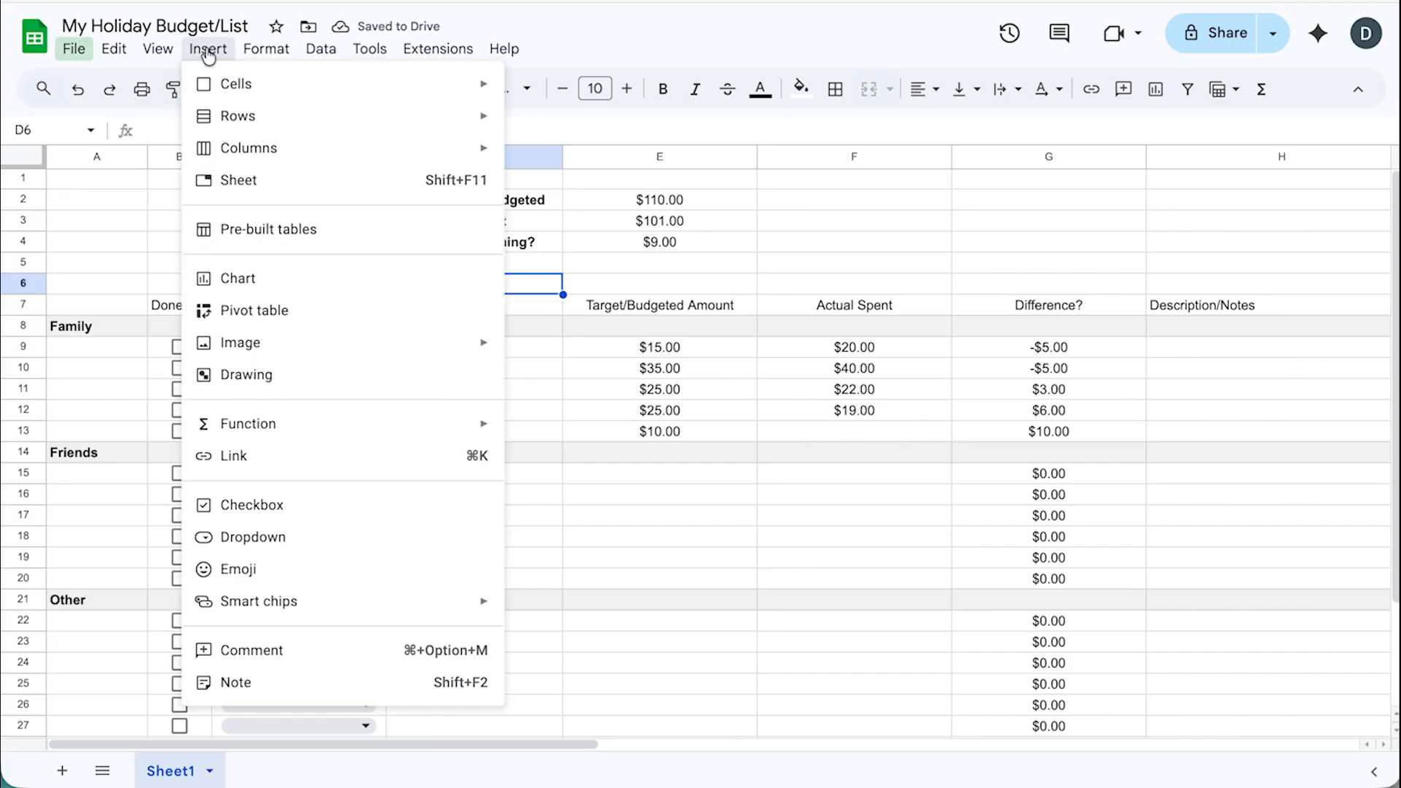
click(344, 281)
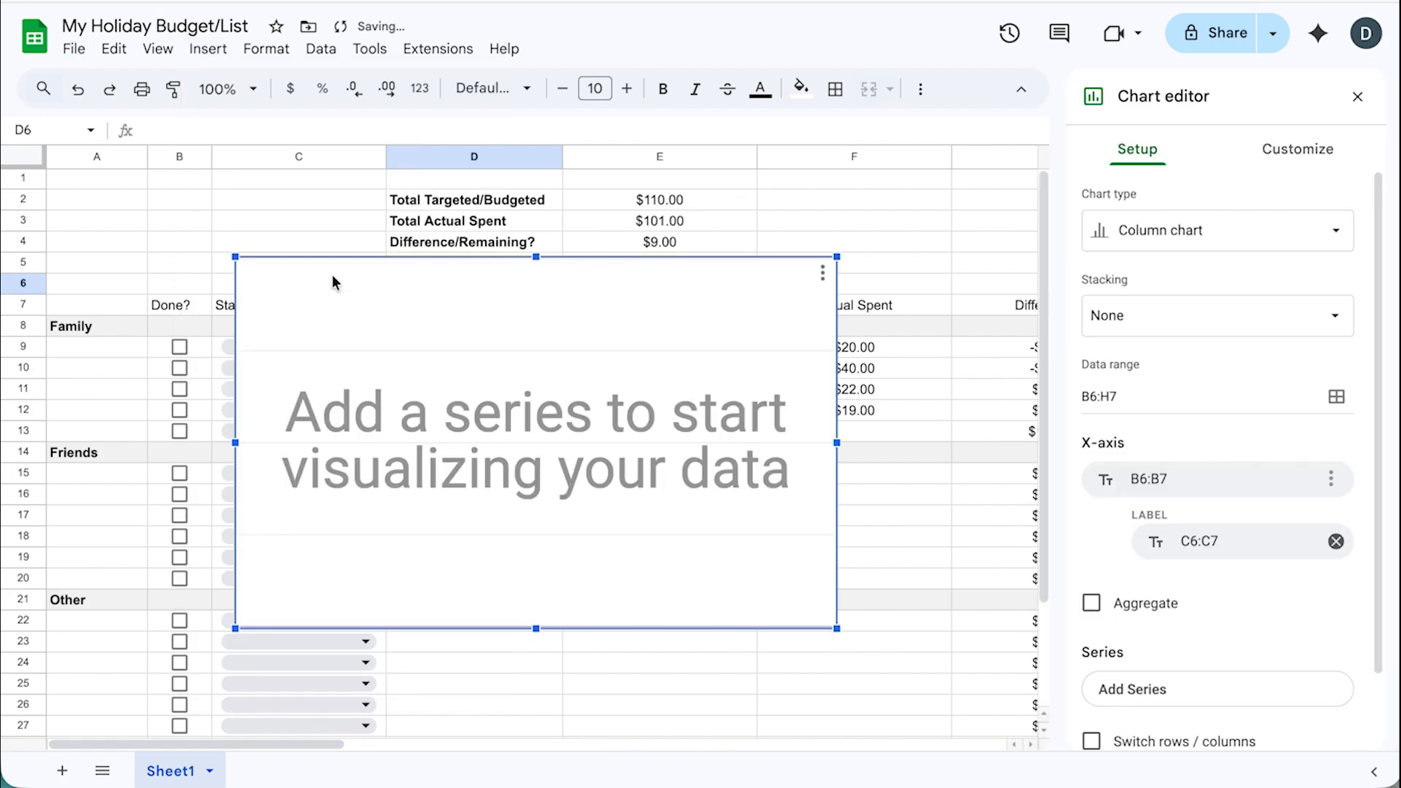
click(1219, 232)
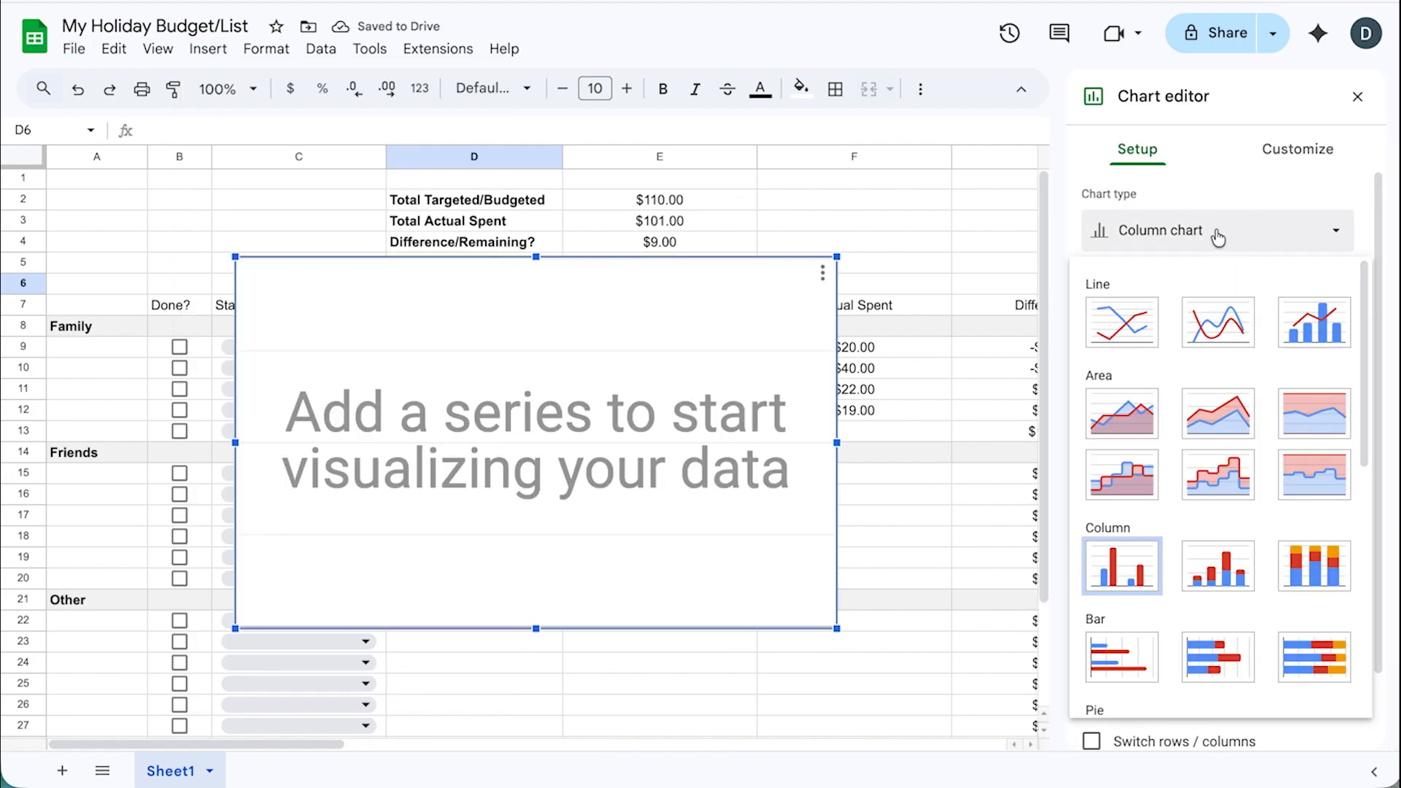
scroll(1201, 348, down, 5)
click(1211, 403)
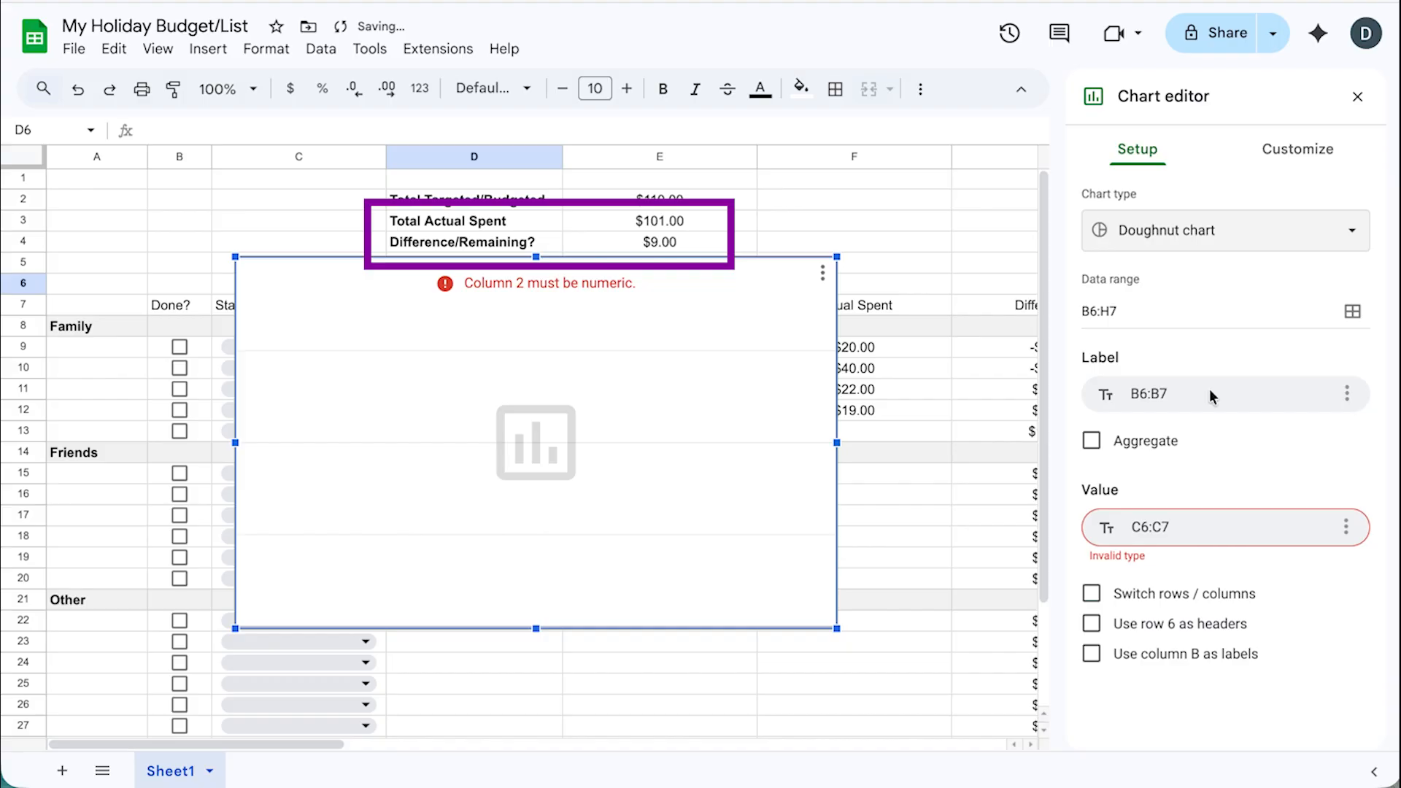
drag(755, 274, 760, 313)
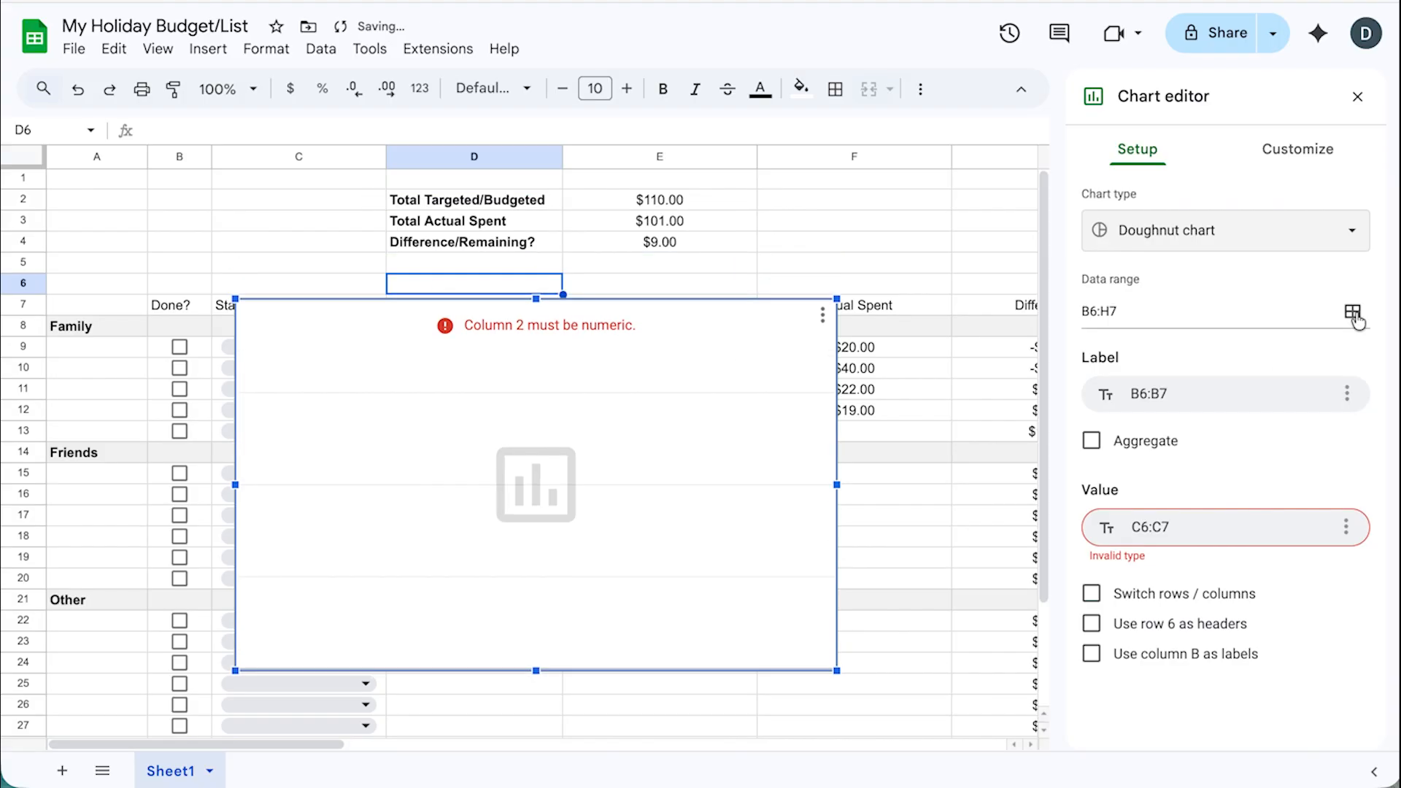
- Set the doughnut chart's data range to D3:E4, covering Total Actual Spent and Difference/Remaining?
click(1352, 312)
click(744, 318)
click(657, 324)
key(BackSpace)
key(BackSpace)
key(BackSpace)
key(BackSpace)
key(BackSpace)
drag(448, 218, 630, 241)
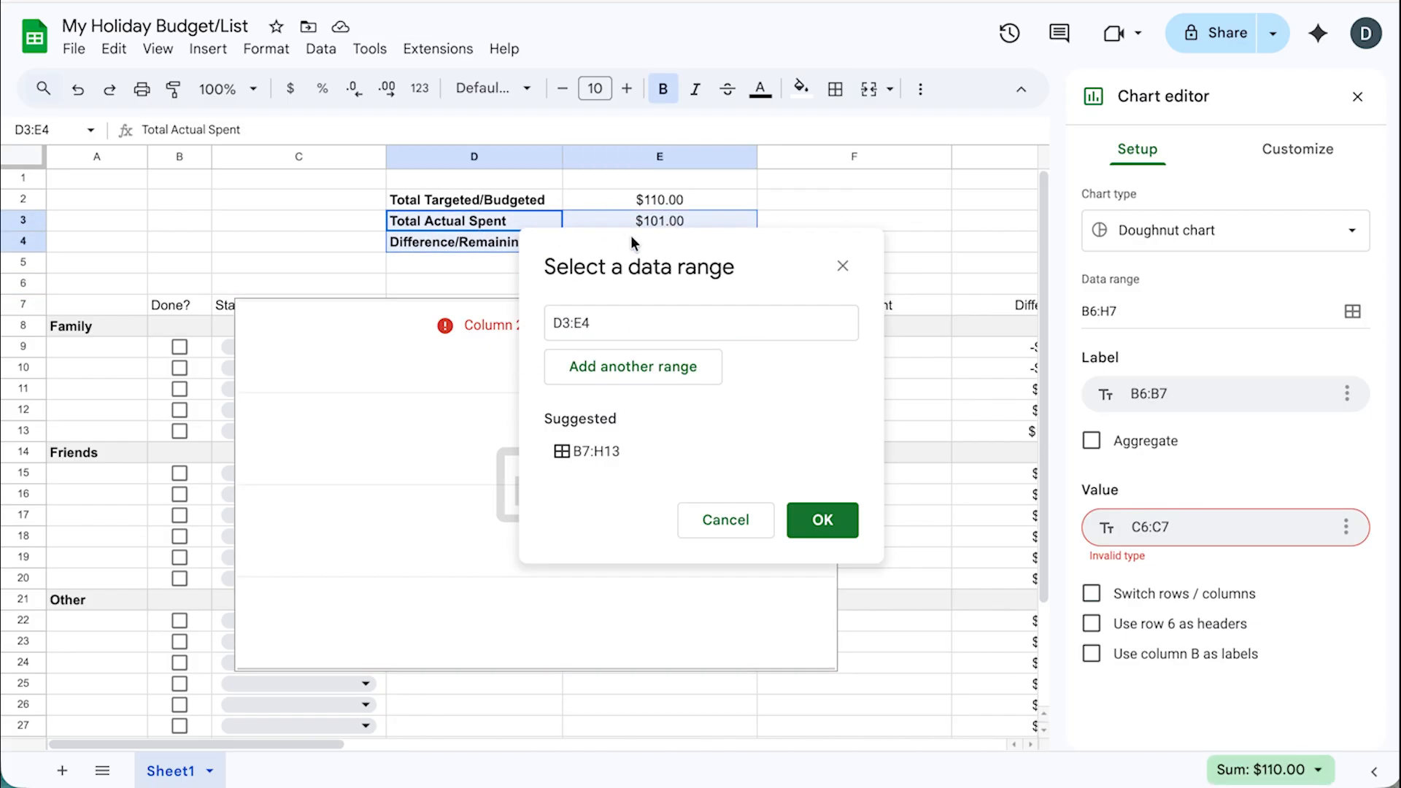
click(844, 531)
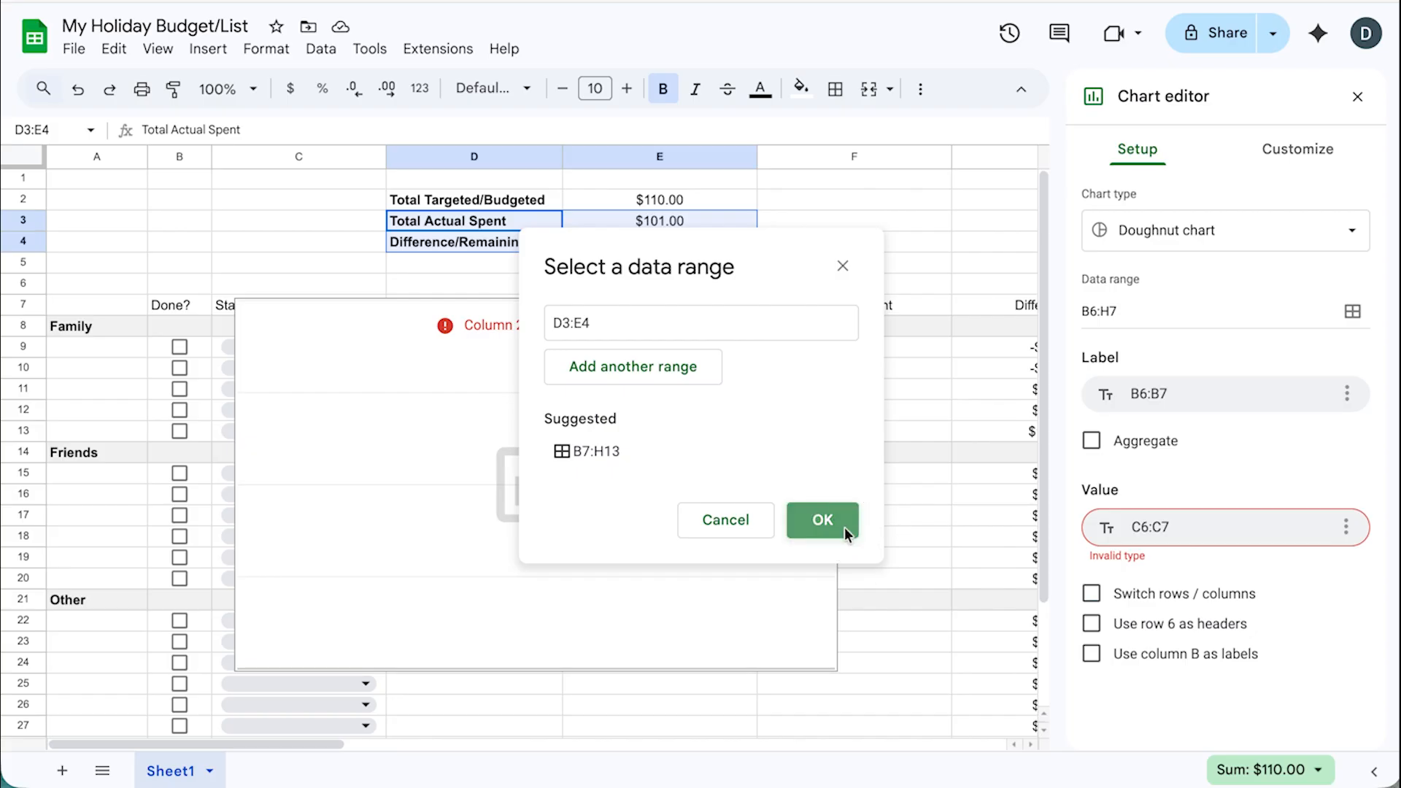
- Color the chart's Total Actual Spent slice dark teal and its Difference/Remaining? slice light gray
click(1269, 159)
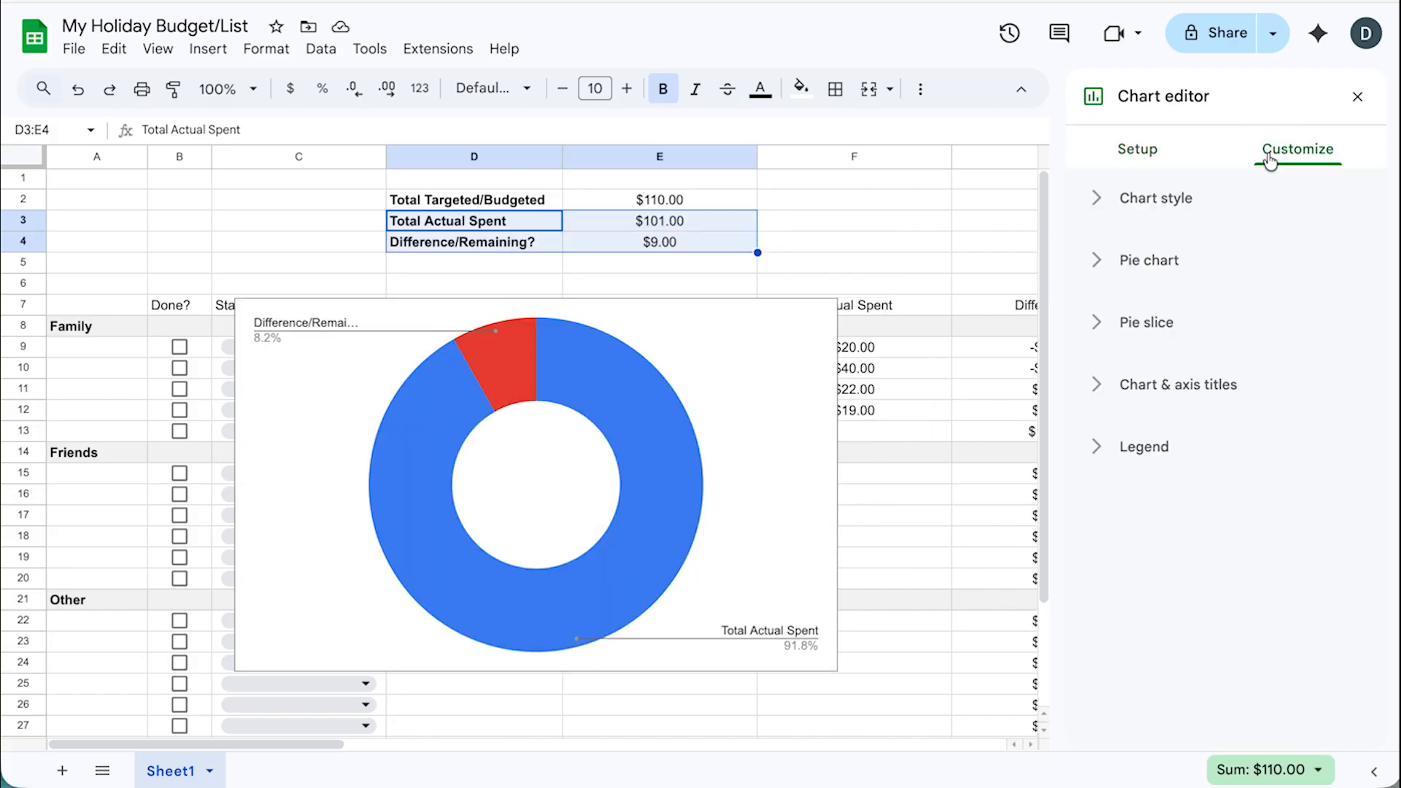
click(1182, 322)
click(1114, 464)
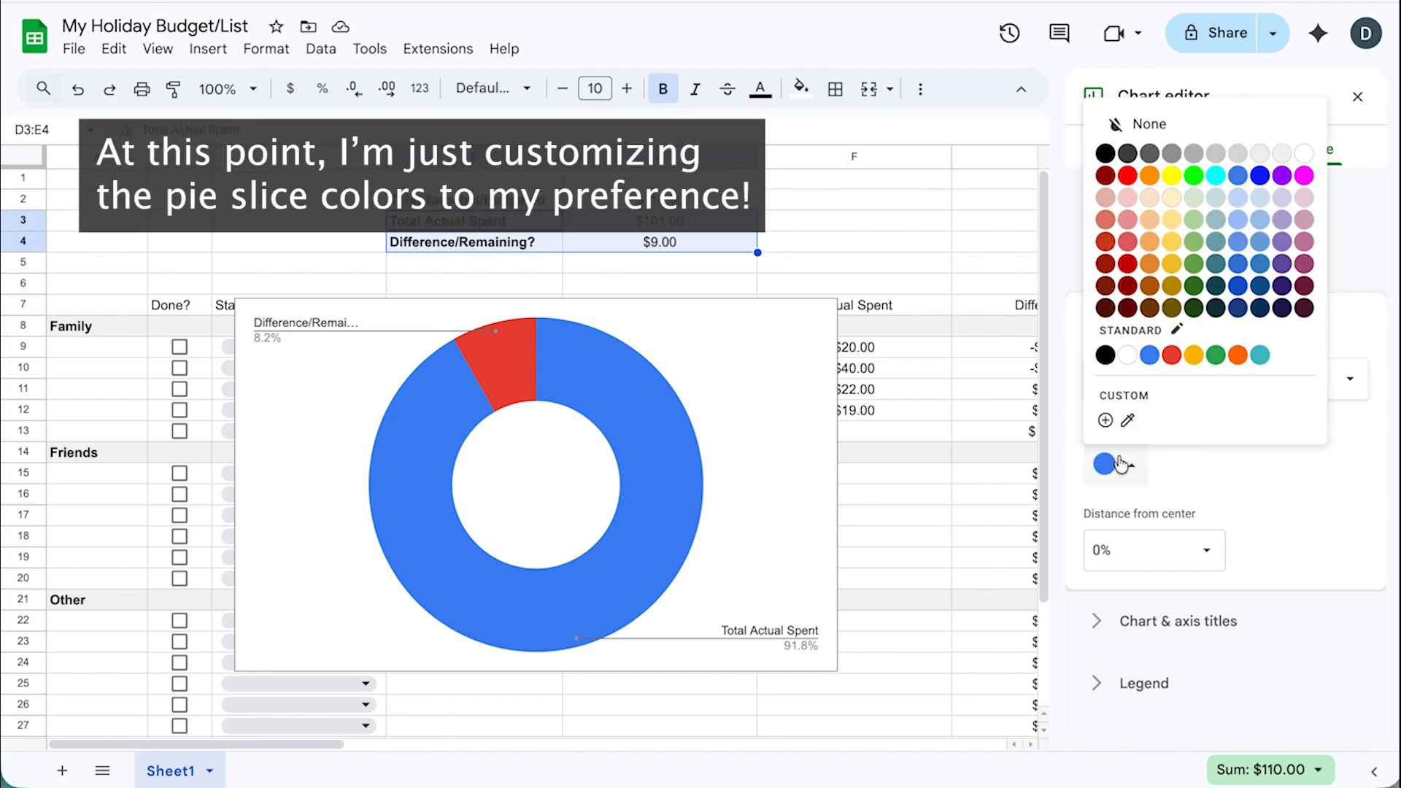
click(1218, 267)
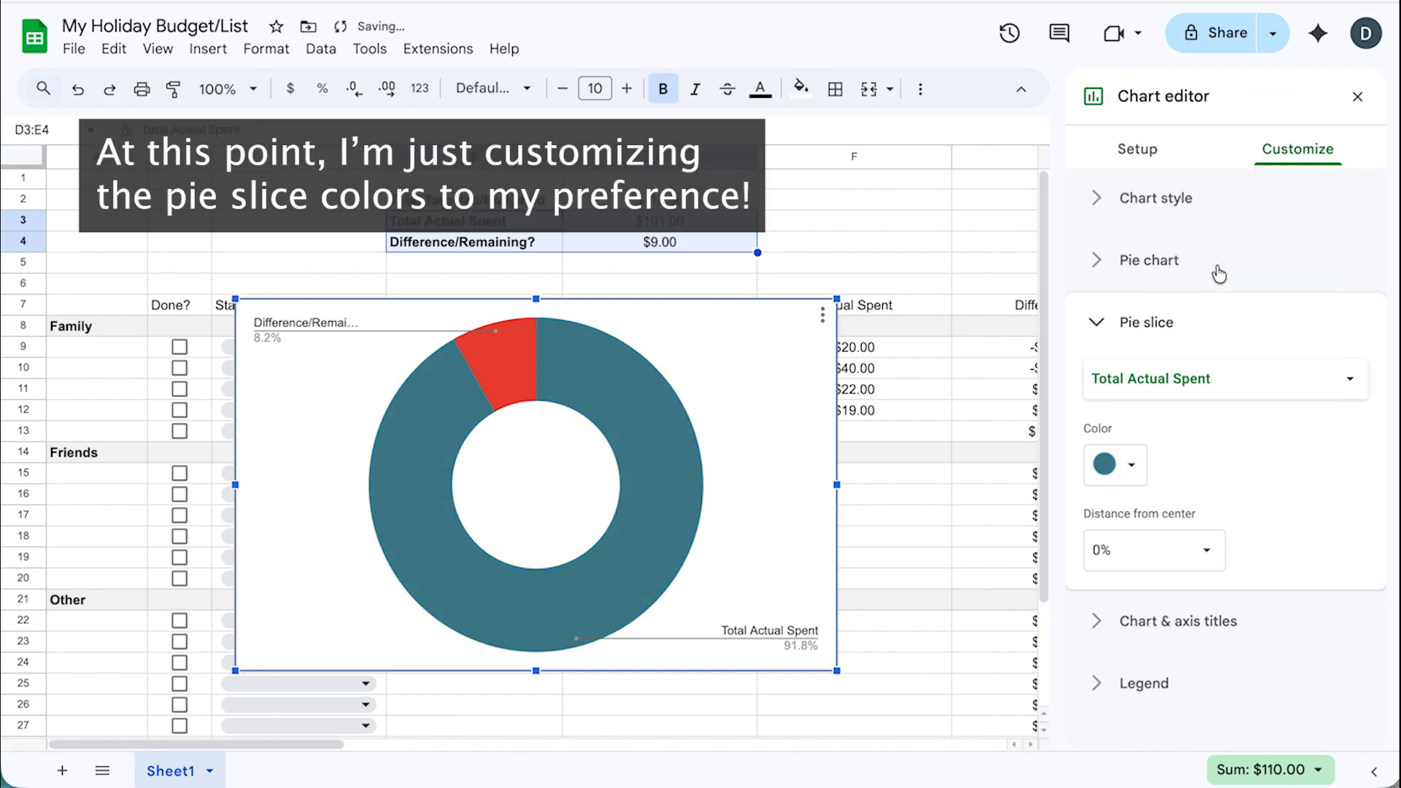
click(1186, 379)
click(1186, 399)
click(1129, 464)
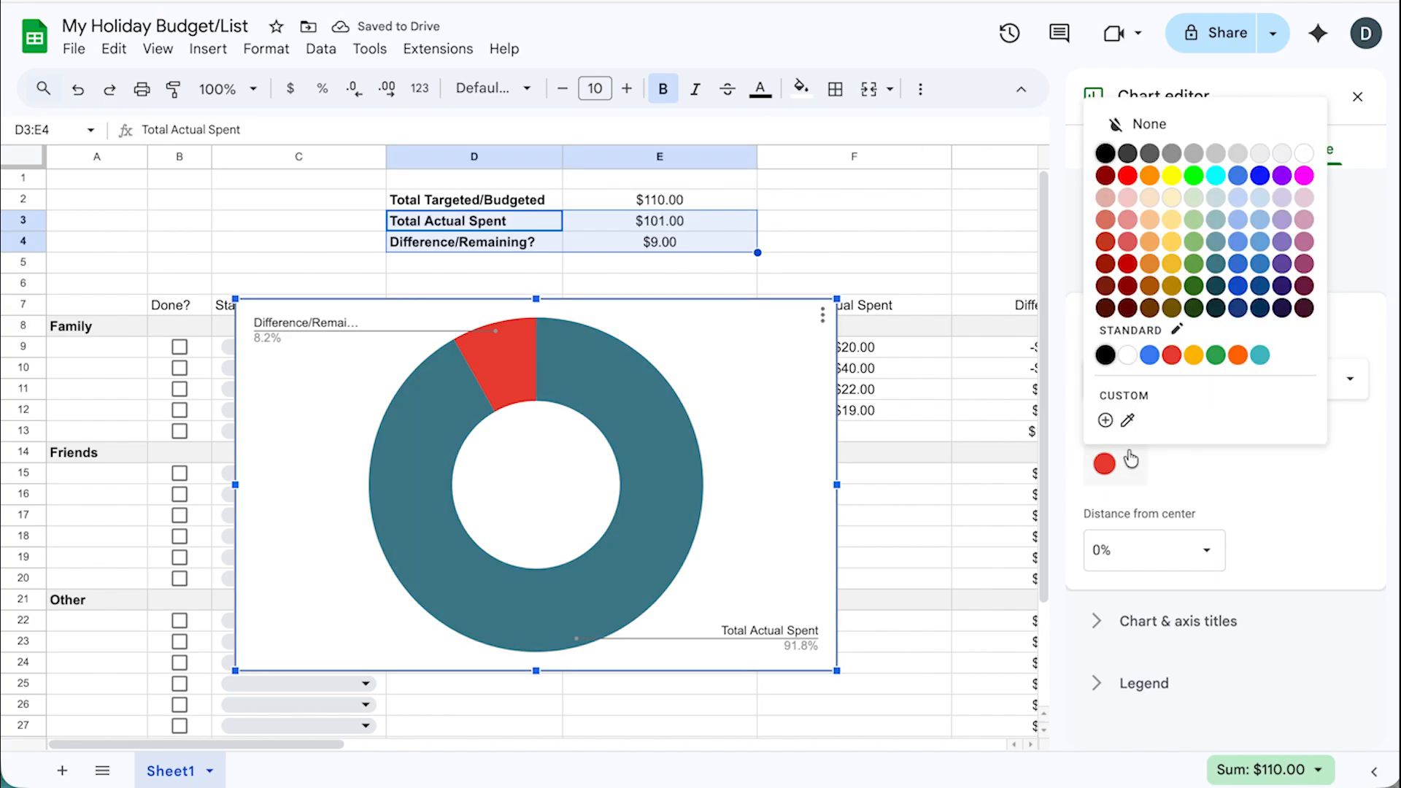
click(1216, 151)
- Color the chart's Difference/Remaining? slice dark teal and its Total Actual Spent slice gray
click(1185, 375)
click(1185, 381)
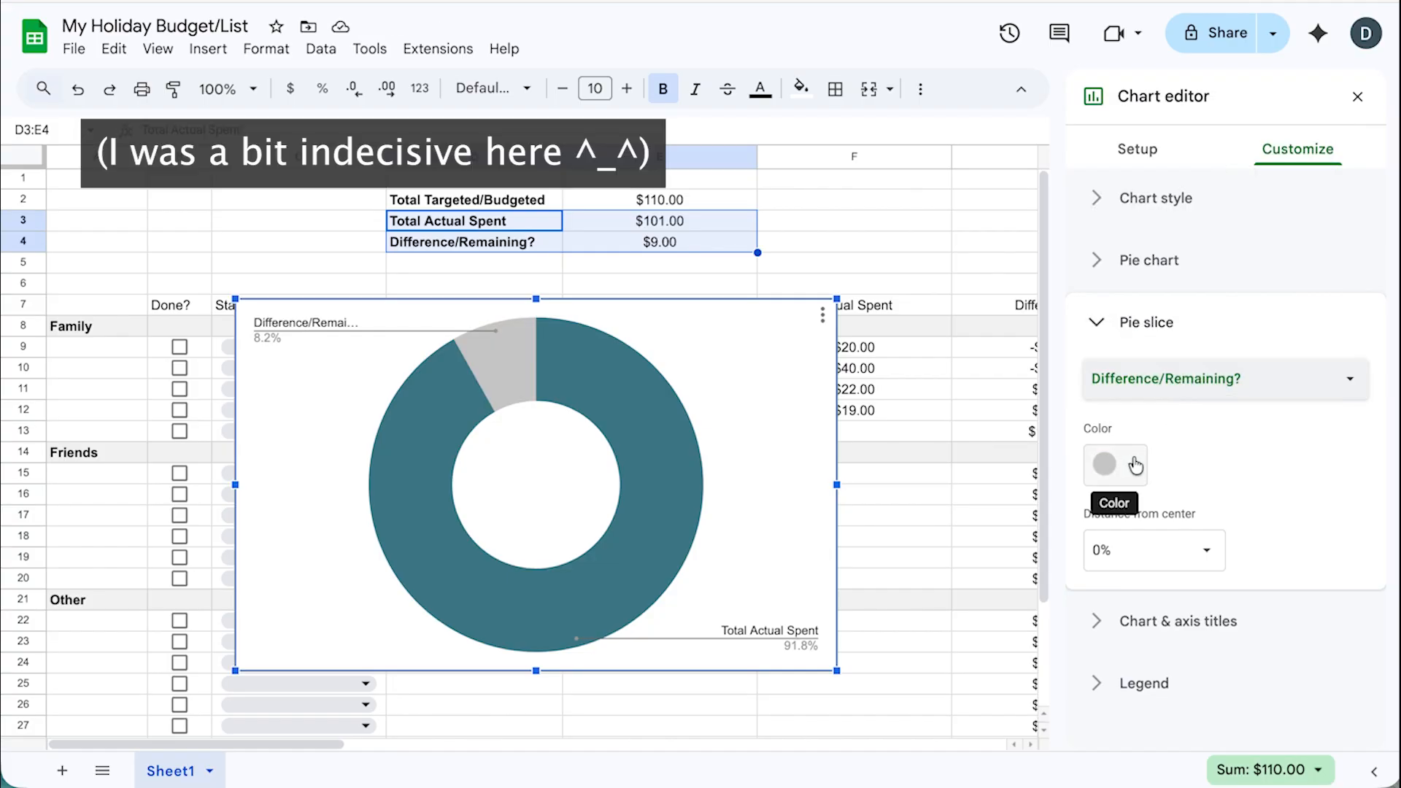
click(1134, 465)
click(1215, 263)
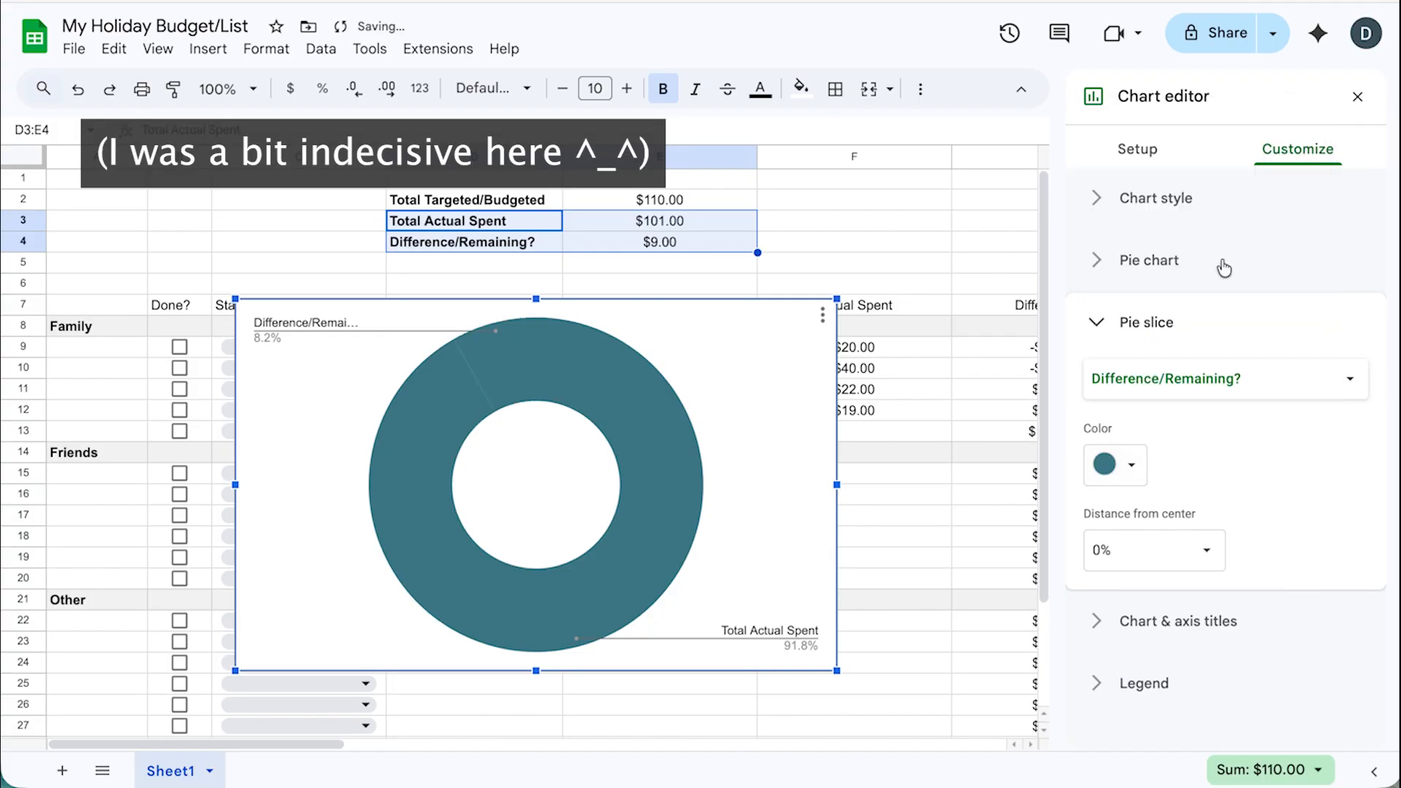
click(1196, 380)
click(1182, 341)
click(1131, 464)
click(1209, 159)
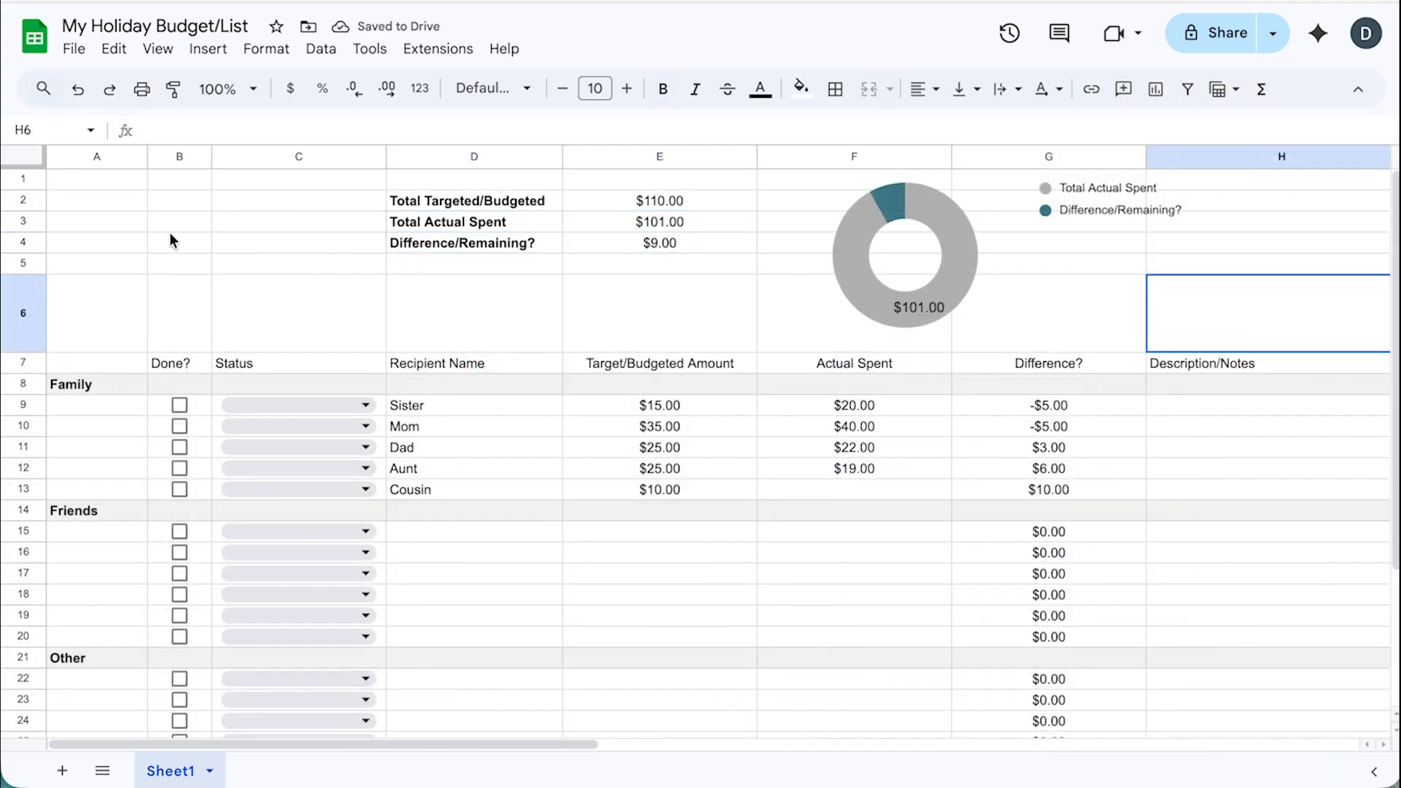
- Hide the sheet's gridlines
click(156, 48)
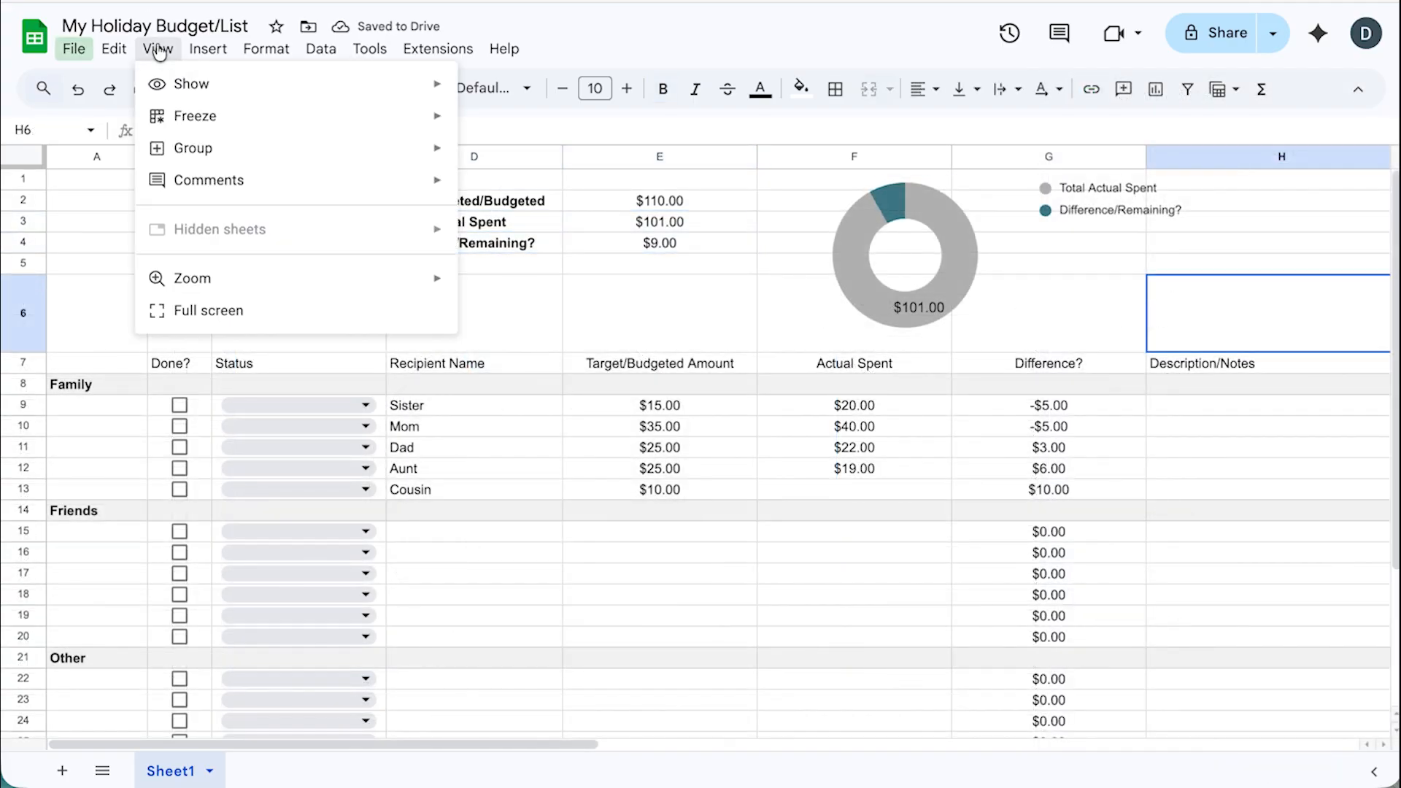
mouse_move(156, 85)
click(514, 125)
- Apply borders to all sides of the summary cells D2:E4
drag(471, 197, 625, 250)
click(835, 89)
click(839, 132)
click(216, 265)
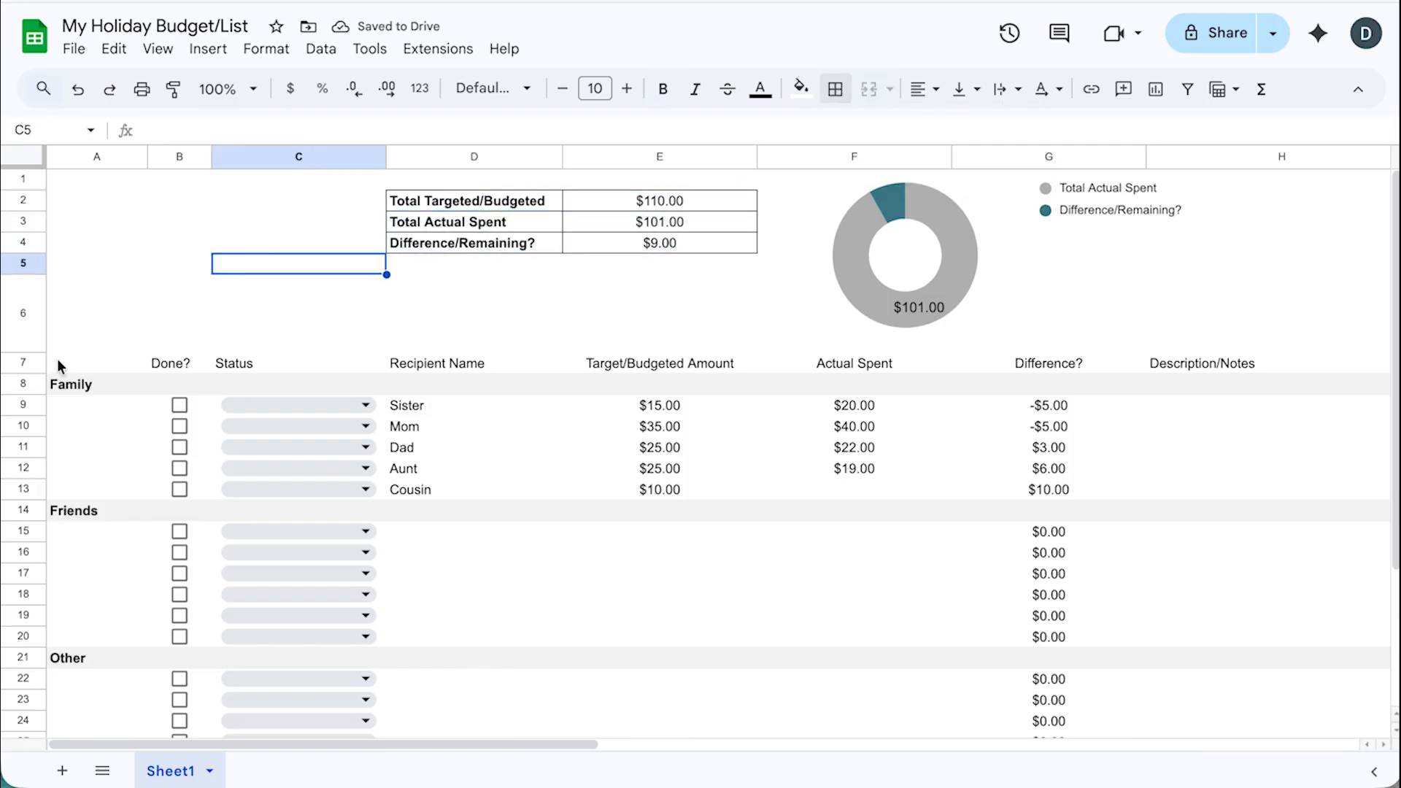
- Format header row 7 with bold white text on a dark green fill
click(32, 362)
click(664, 90)
click(800, 88)
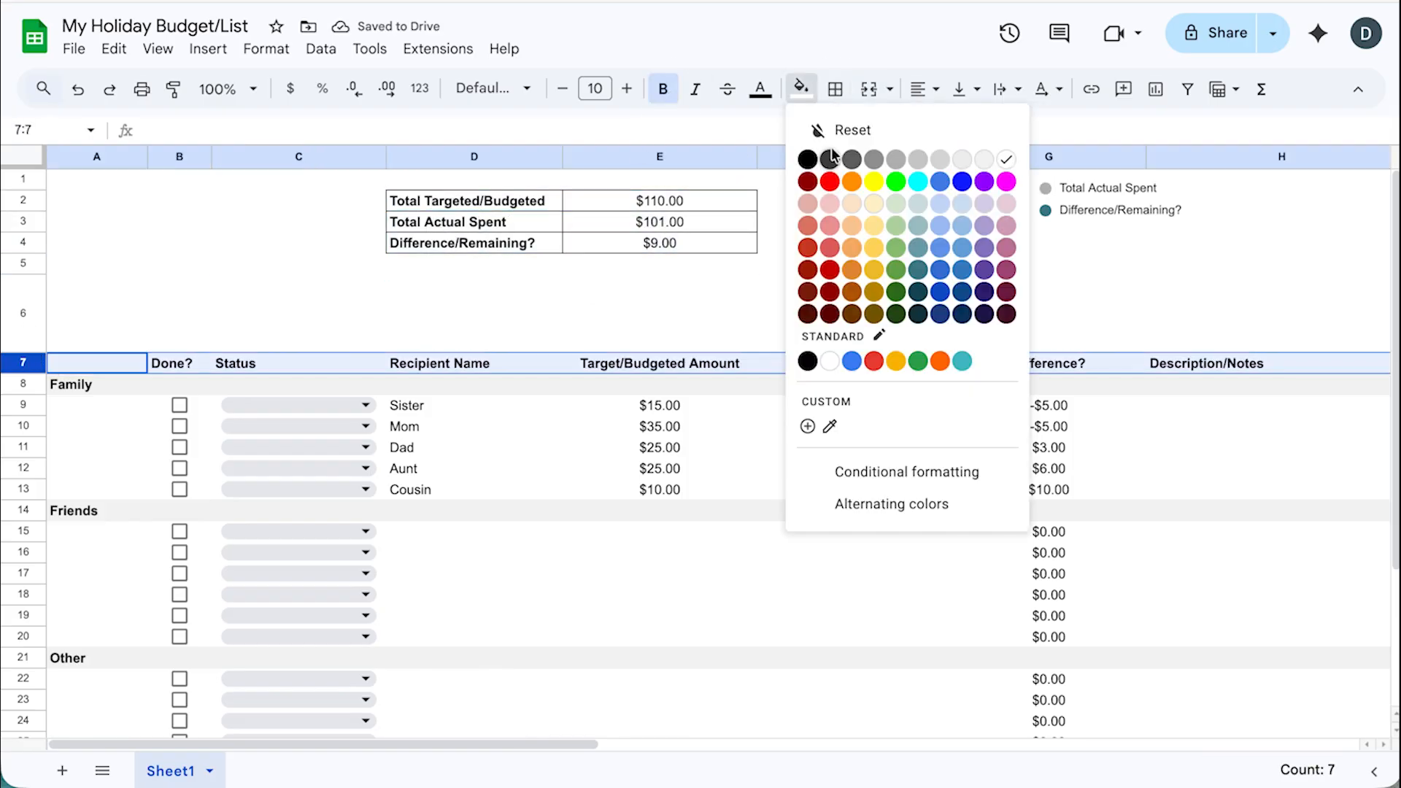
click(896, 314)
click(759, 89)
click(961, 161)
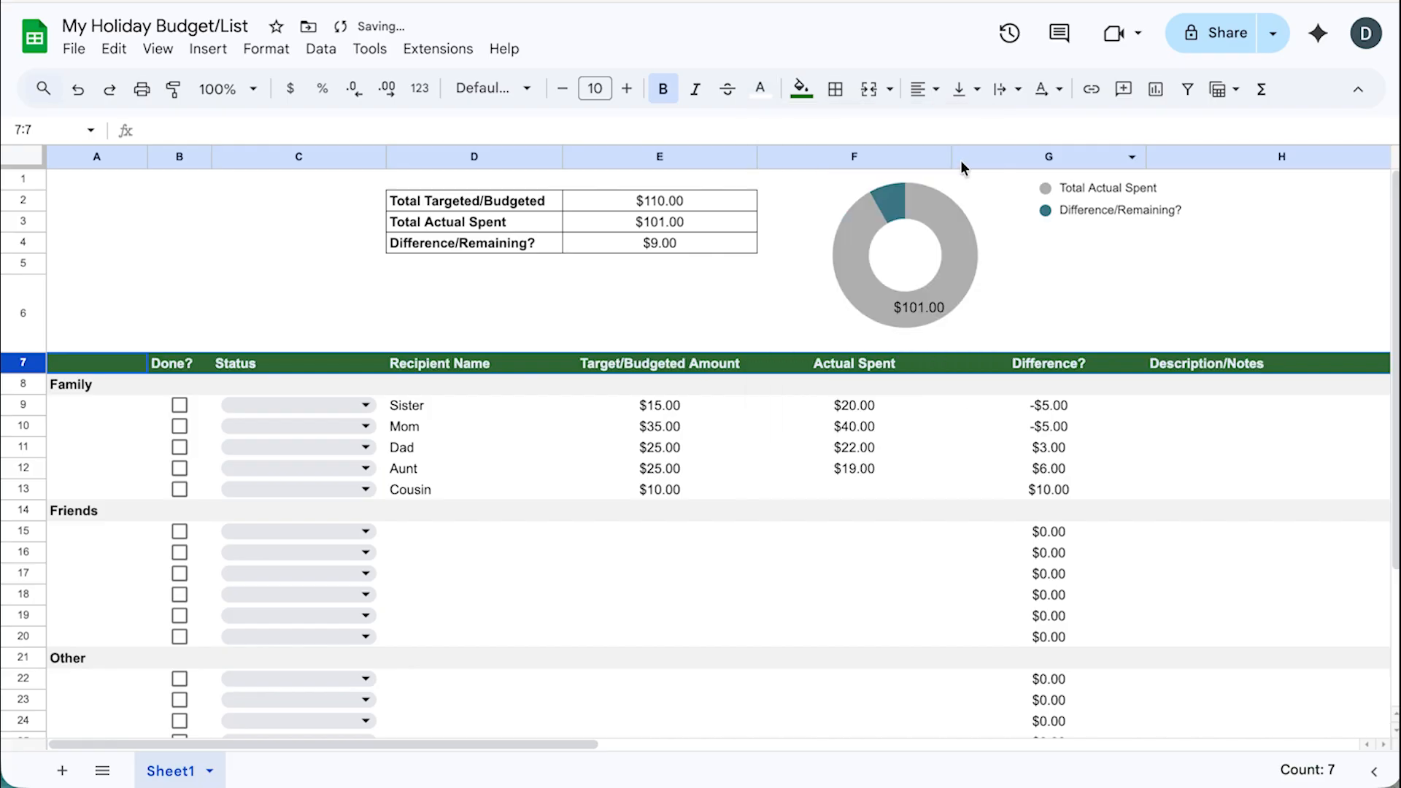
click(558, 405)
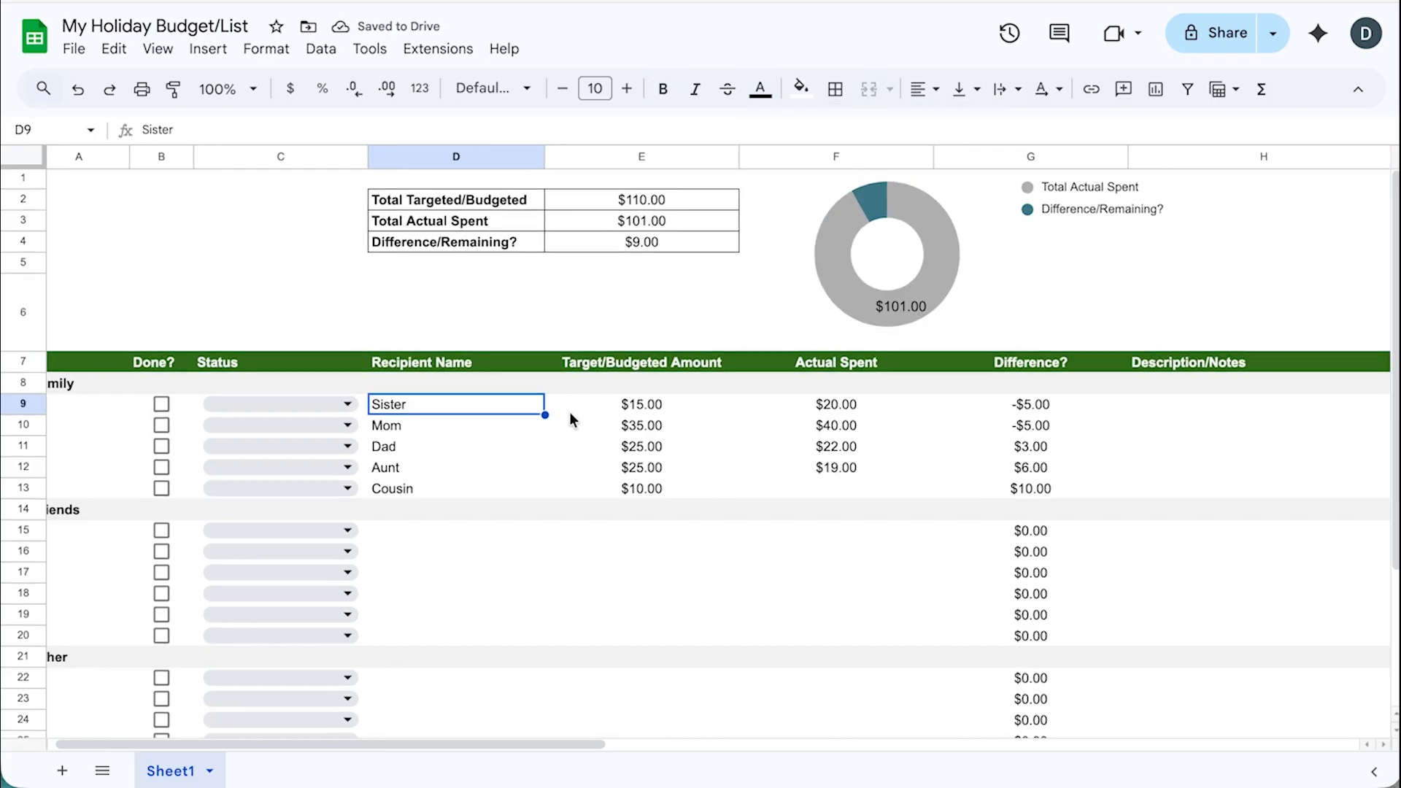
- Set the Family statuses to To Buy for Sister, Mom and Dad, Purchased for Aunt, and Given/Sent for Cousin
click(248, 404)
click(254, 440)
click(251, 425)
click(245, 456)
click(255, 446)
click(270, 479)
click(281, 467)
click(290, 523)
click(300, 489)
click(305, 580)
click(507, 461)
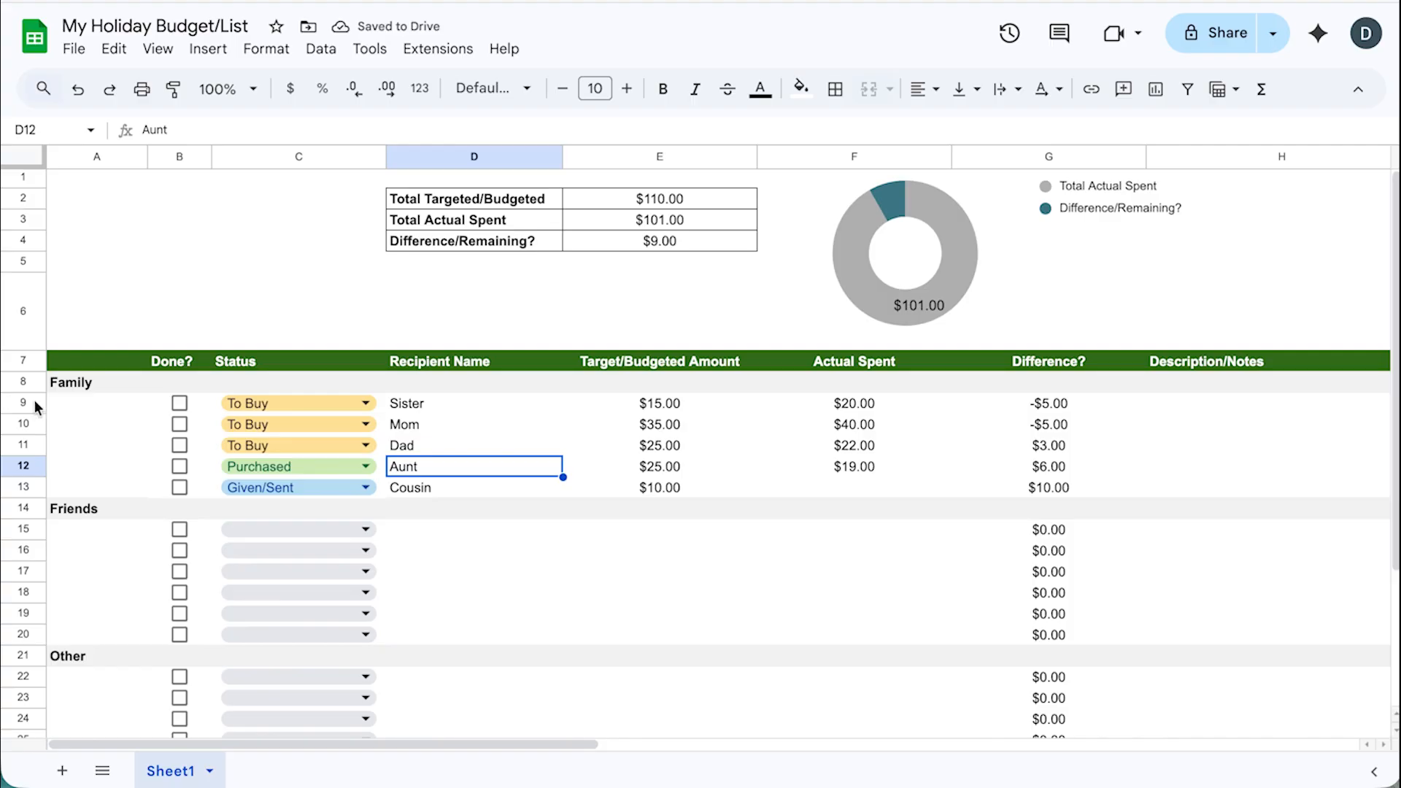
- Add green horizontal borders to the Family recipient rows 9 to 13
drag(24, 405, 25, 488)
click(836, 89)
click(914, 134)
click(1021, 133)
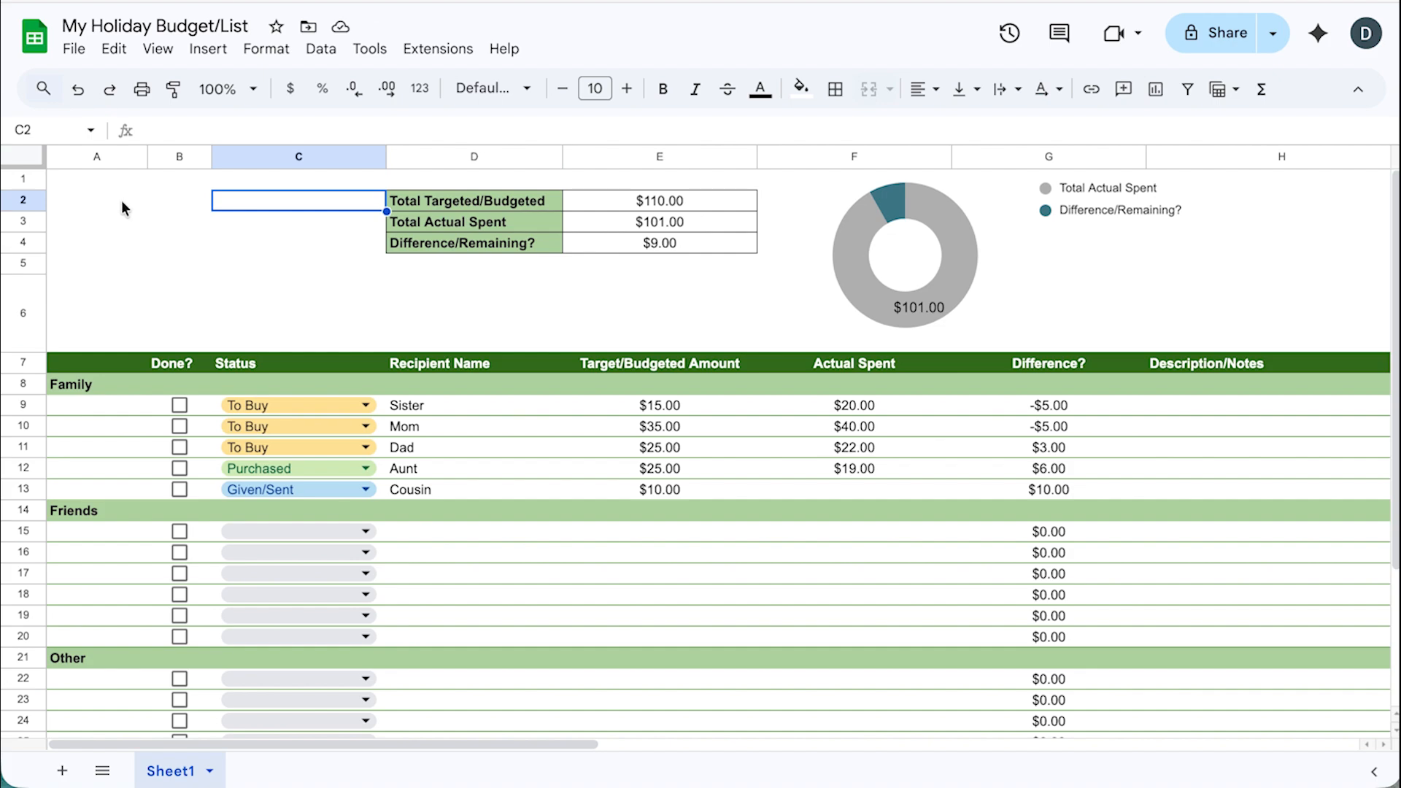
click(121, 206)
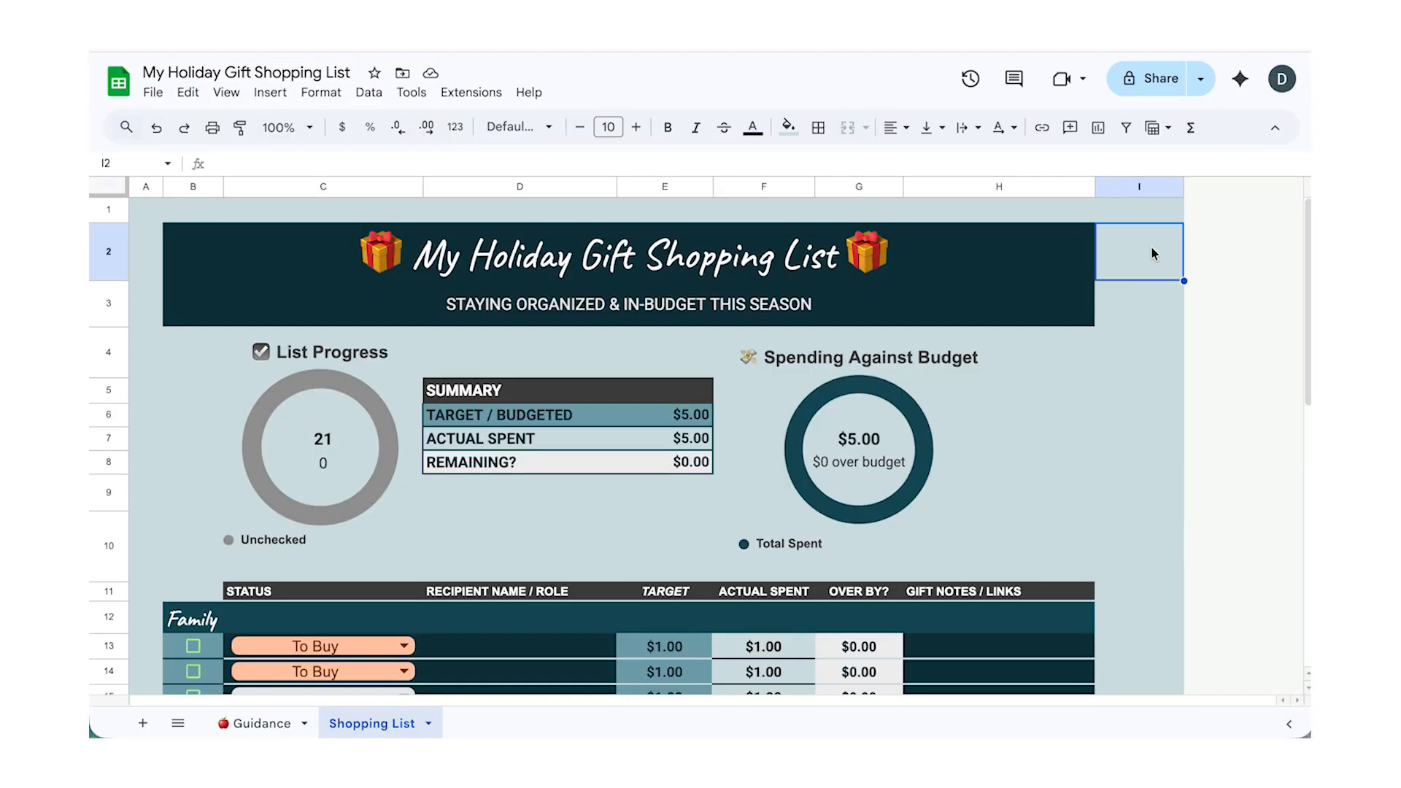
- In the My Holiday Gift Shopping List spreadsheet, set the statuses in C15:C18 to To Return/Exchange, Purchased, Sent/Given and Received
scroll(1080, 284, down, 2)
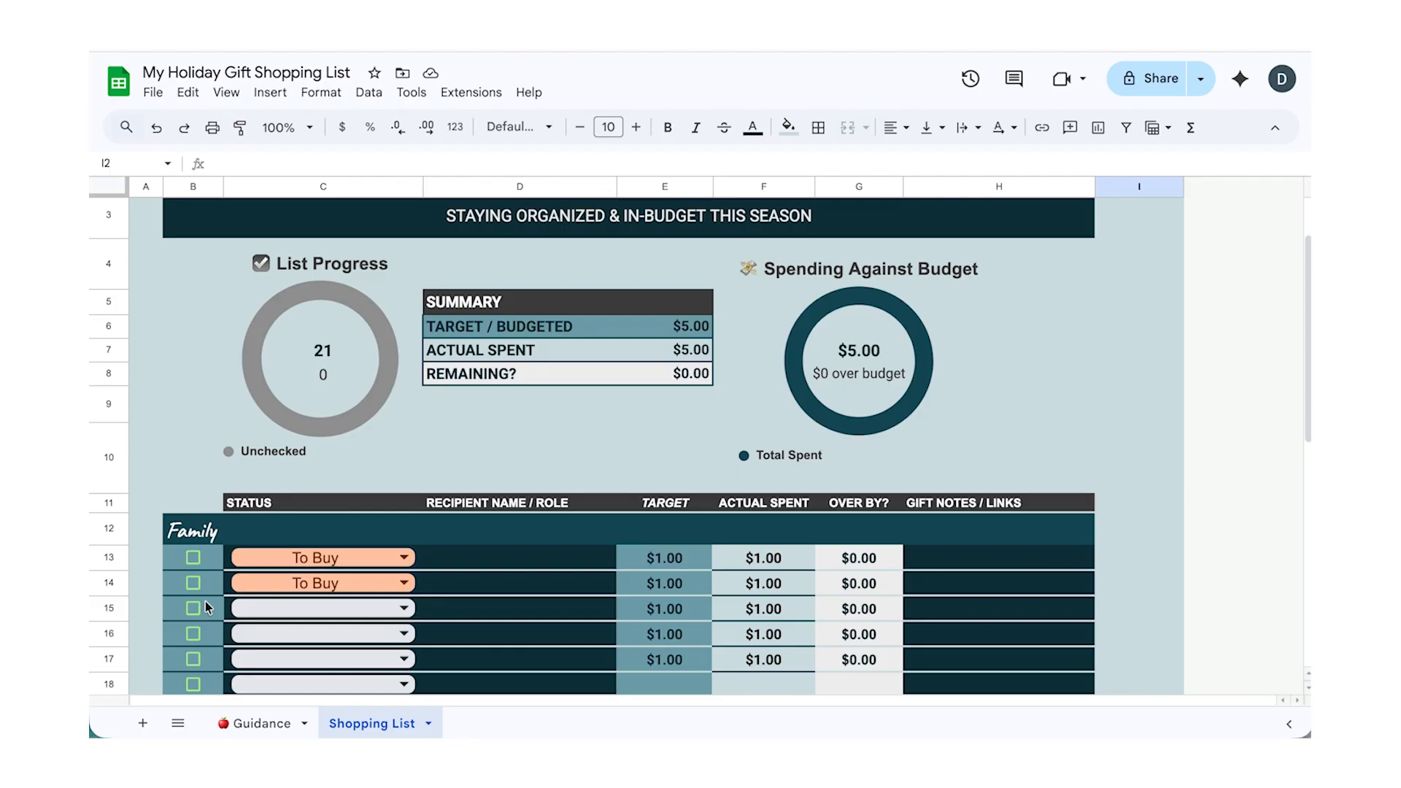
click(254, 609)
click(285, 497)
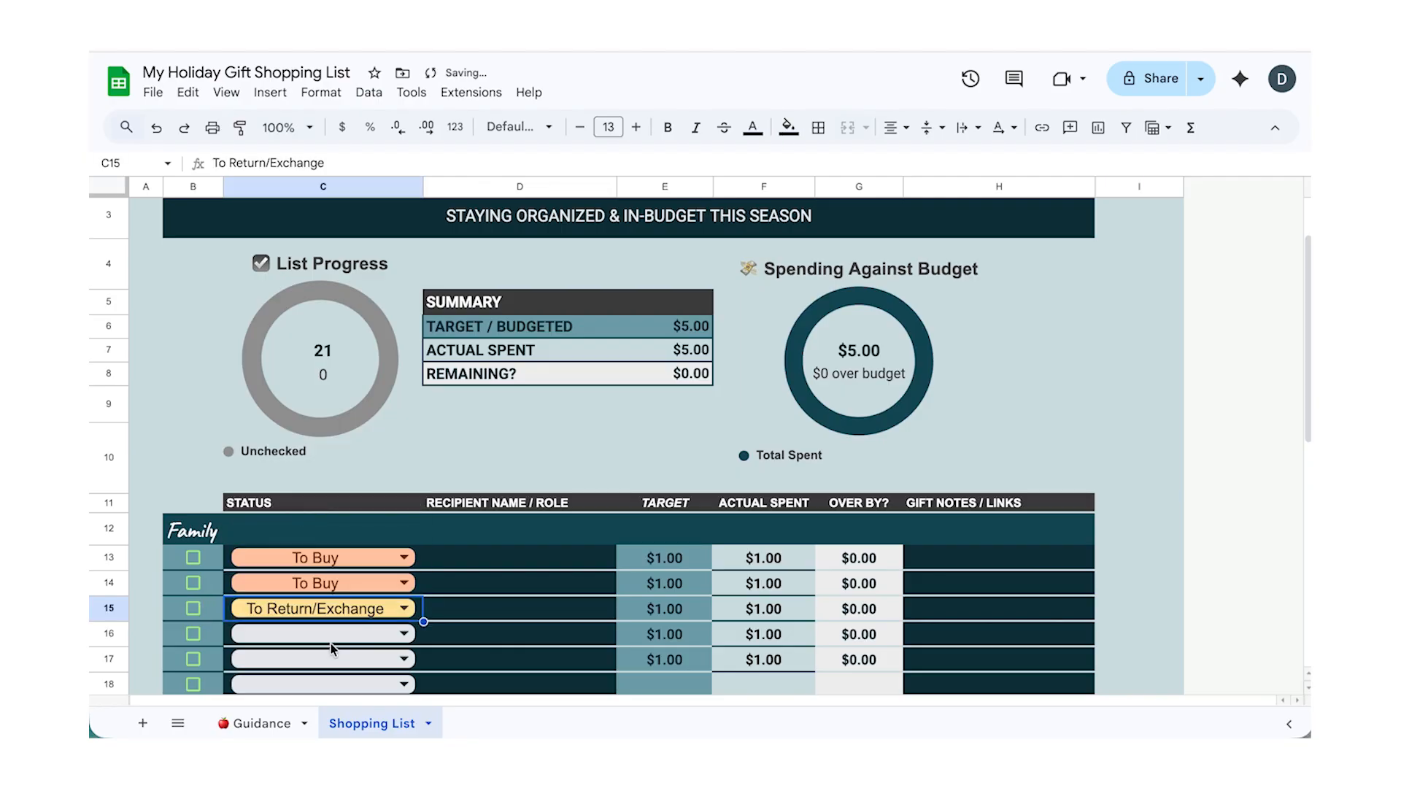
click(330, 634)
click(317, 555)
click(358, 660)
click(343, 604)
click(372, 684)
click(332, 653)
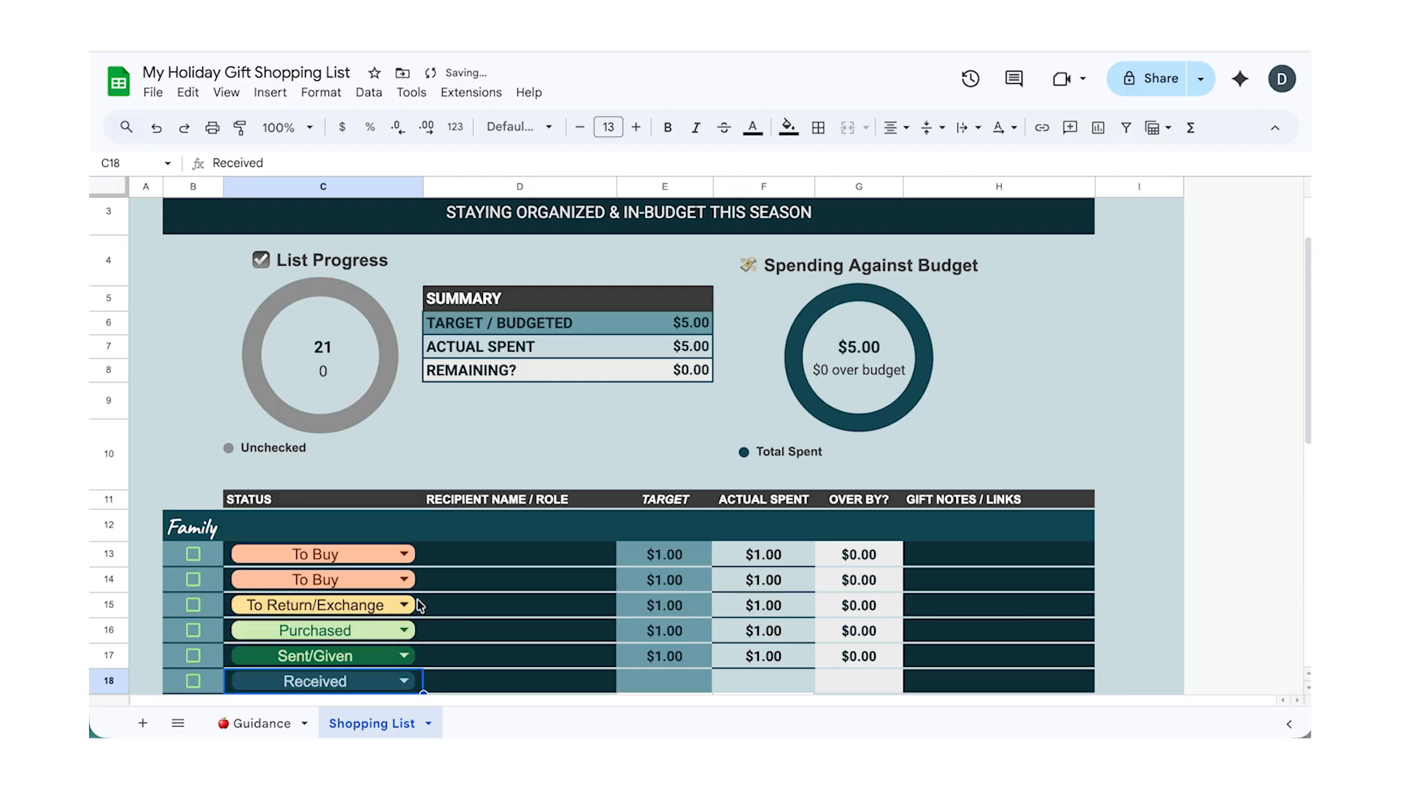
- Check off the Family items in rows 13 to 16 and open the target amount in E13 for editing
click(192, 546)
click(193, 571)
click(192, 597)
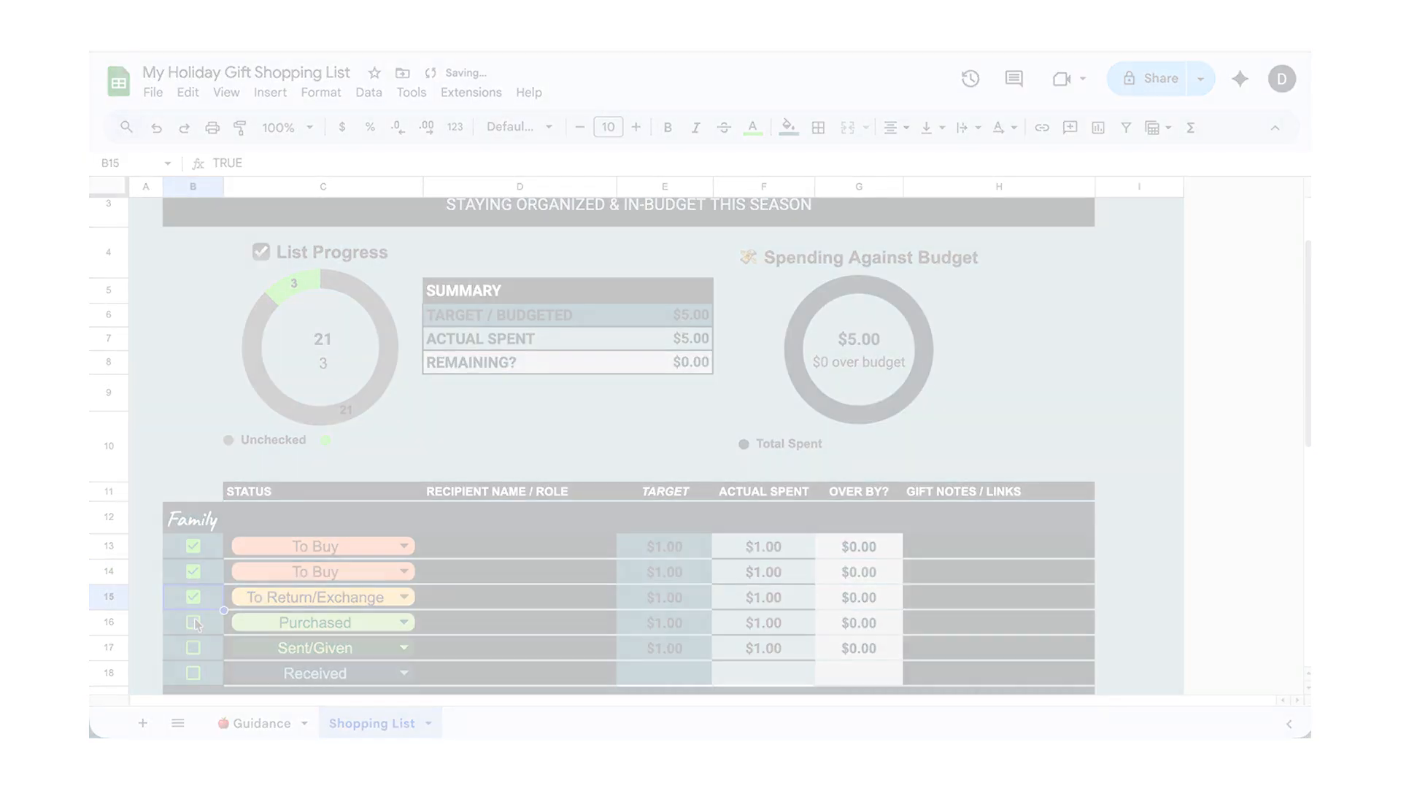
click(194, 622)
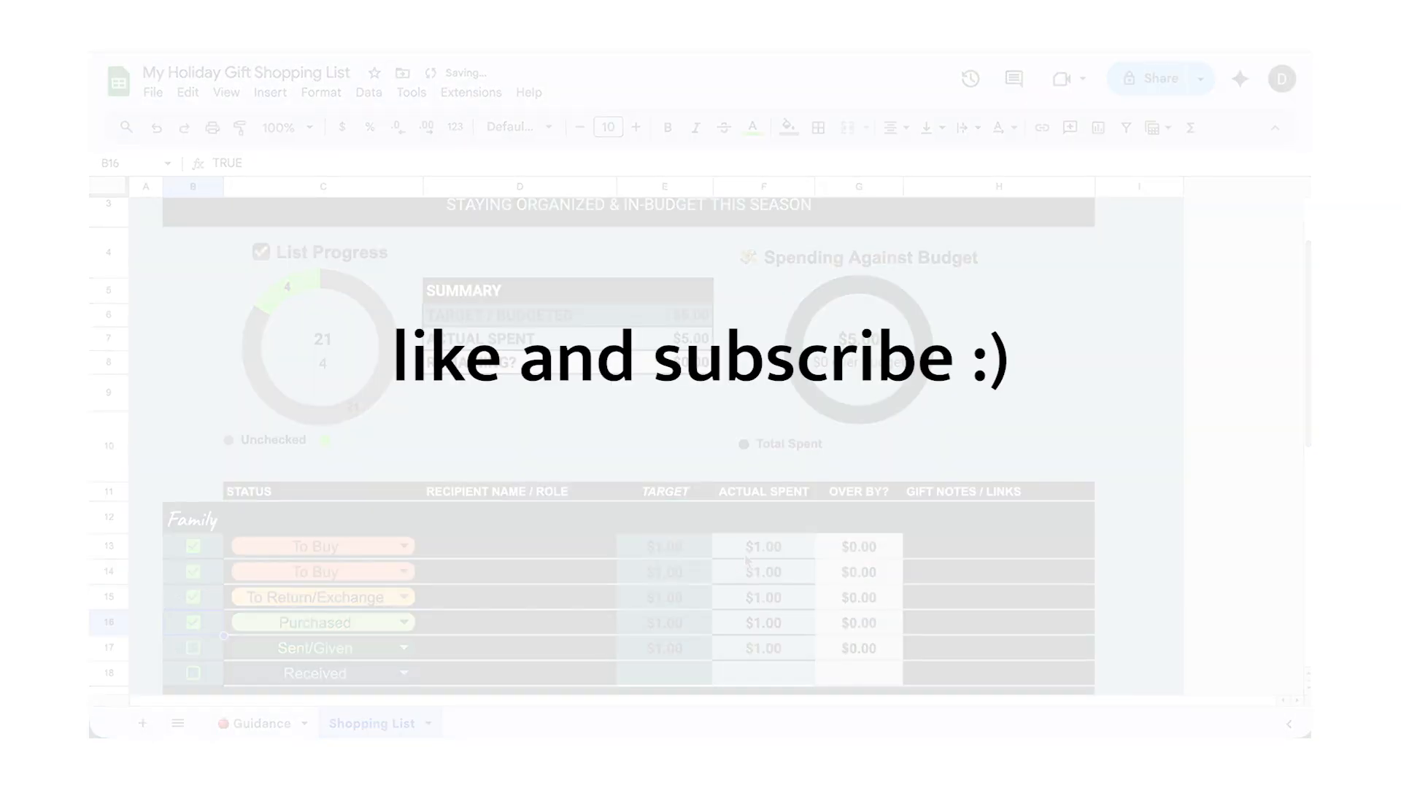
click(677, 547)
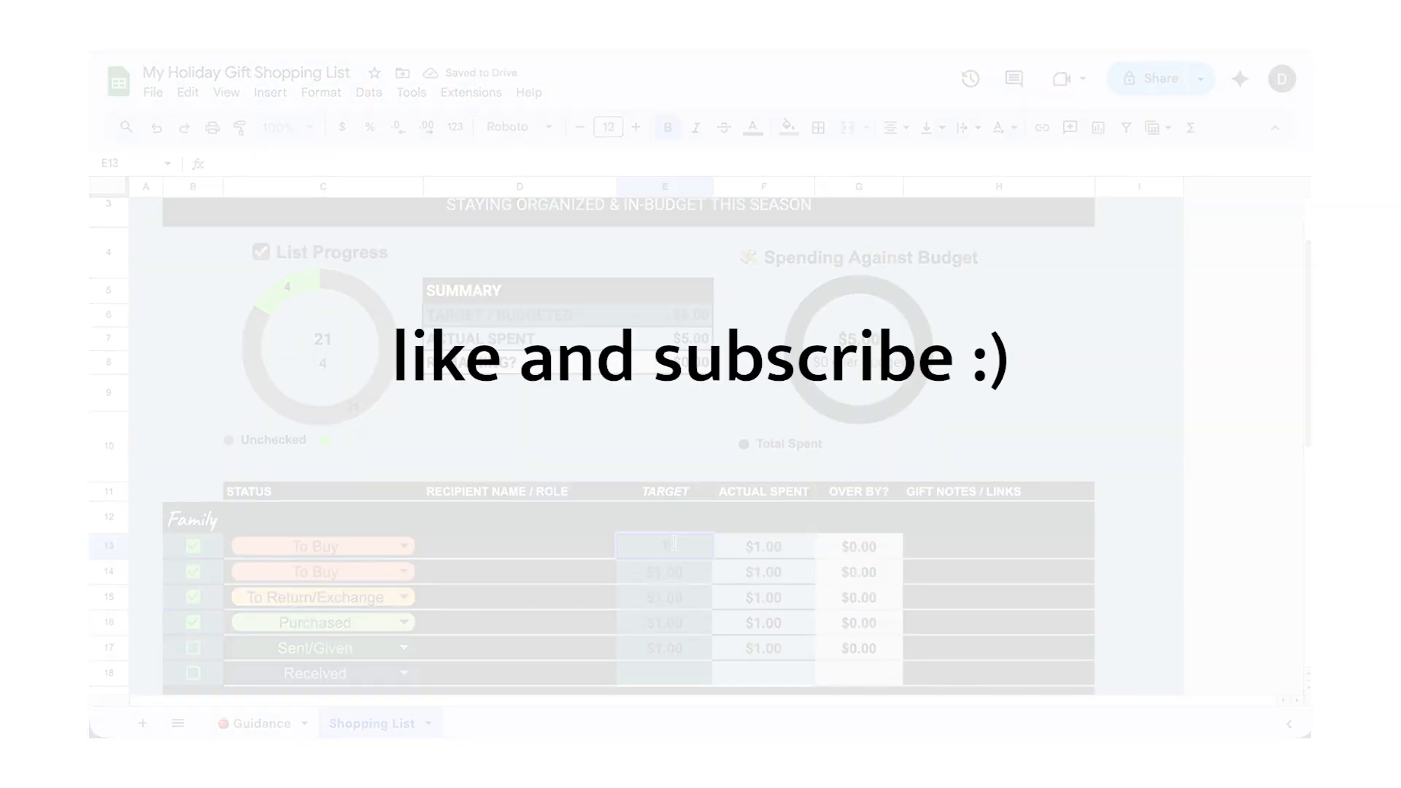